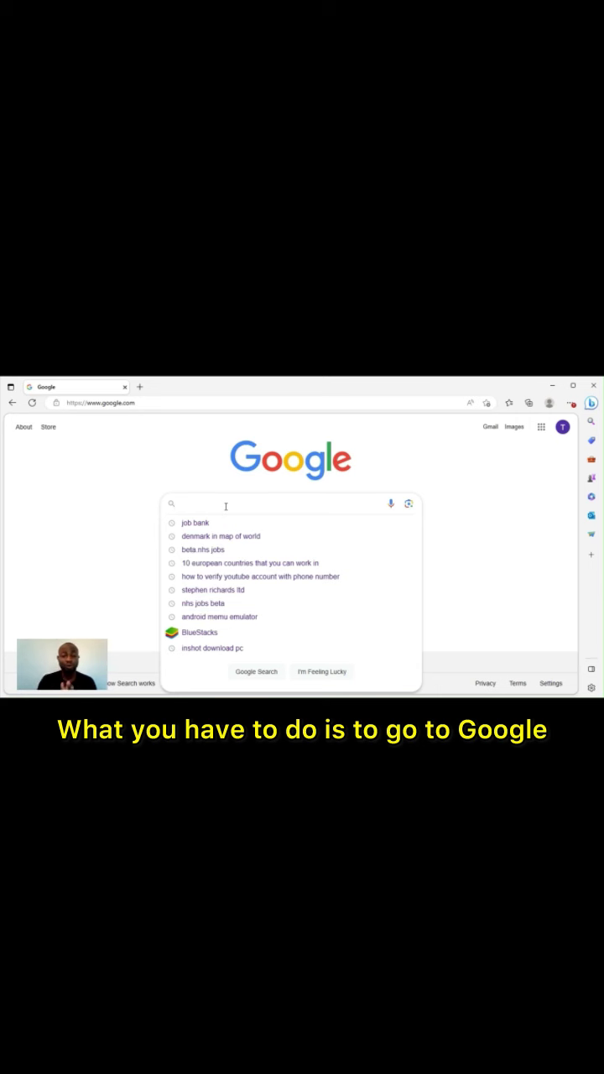
# Step: Search Google for "job bank canada", open the Job Bank website and dismiss its warning for visitors outside Canada
pyautogui.write('job bank canada')
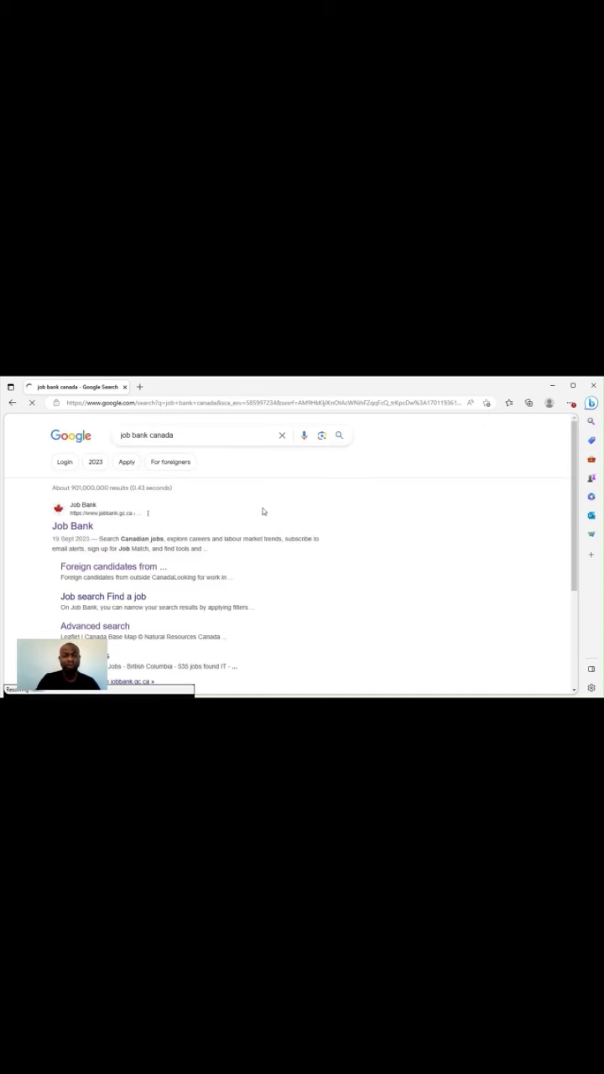
pyautogui.click(69, 525)
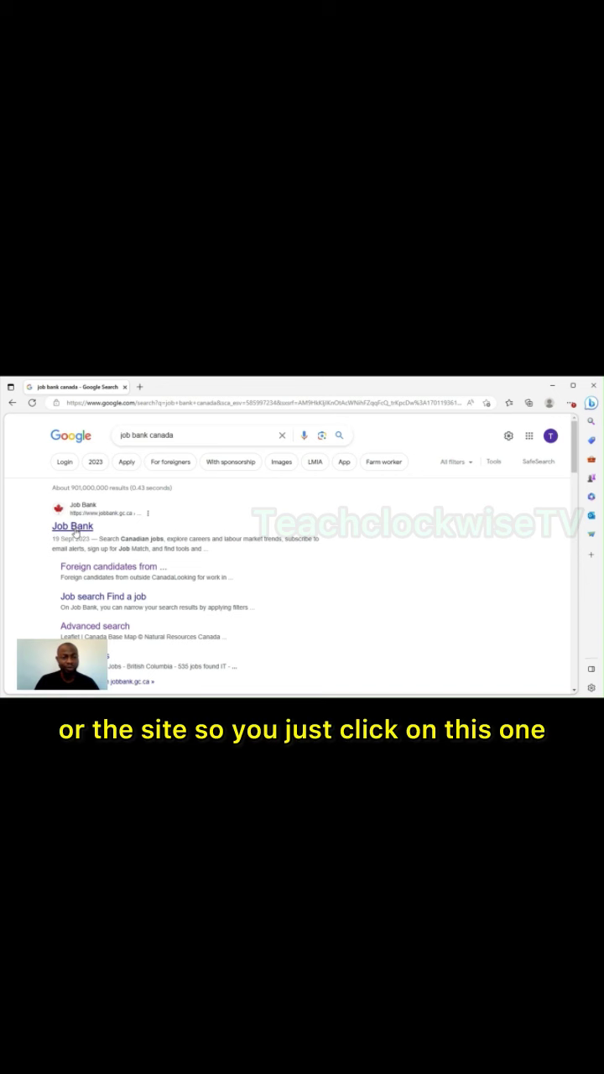
pyautogui.click(75, 529)
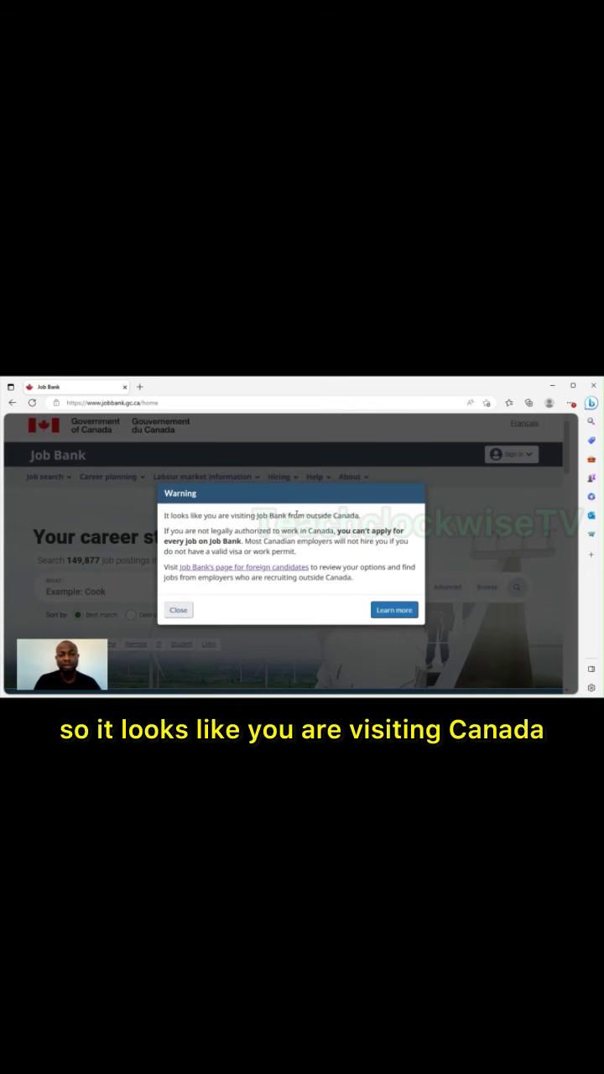
pyautogui.click(179, 611)
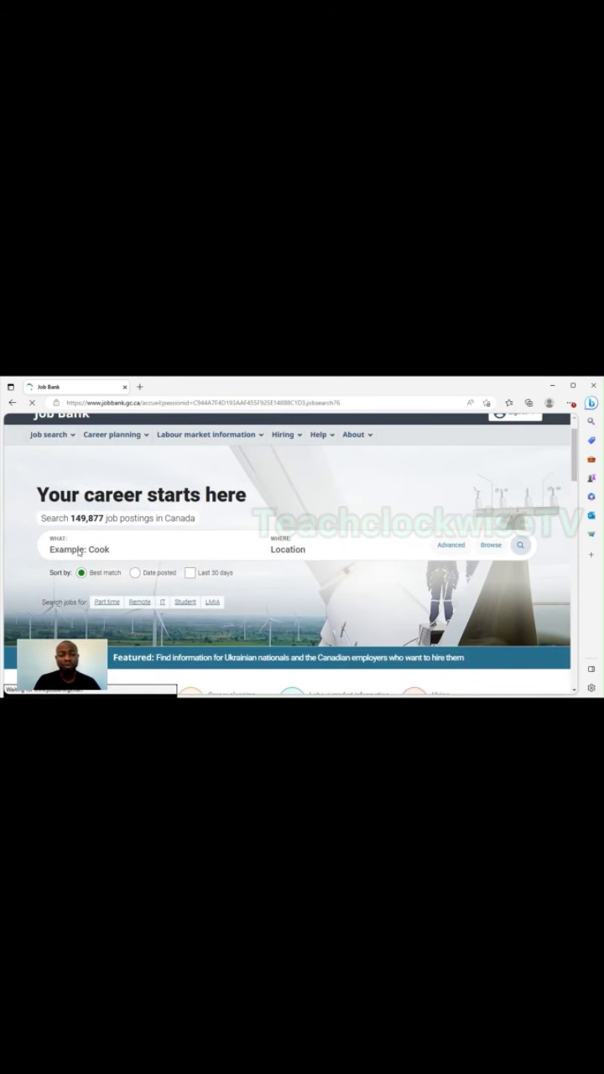
# Step: View the sign-in choices for job seekers and employers, then close them and look over the home page's job search section
pyautogui.click(534, 456)
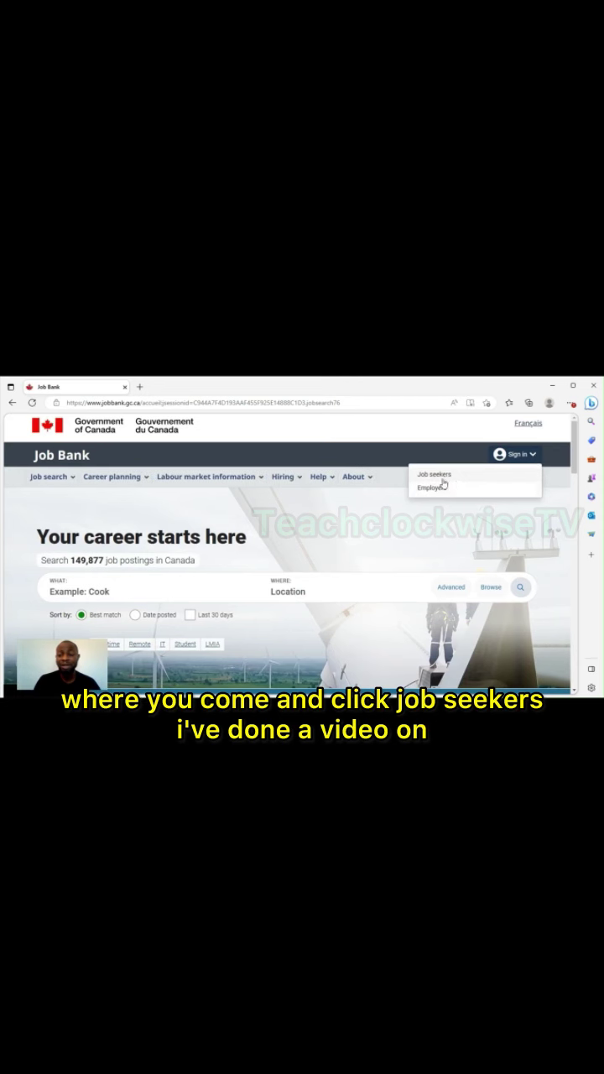
pyautogui.click(287, 540)
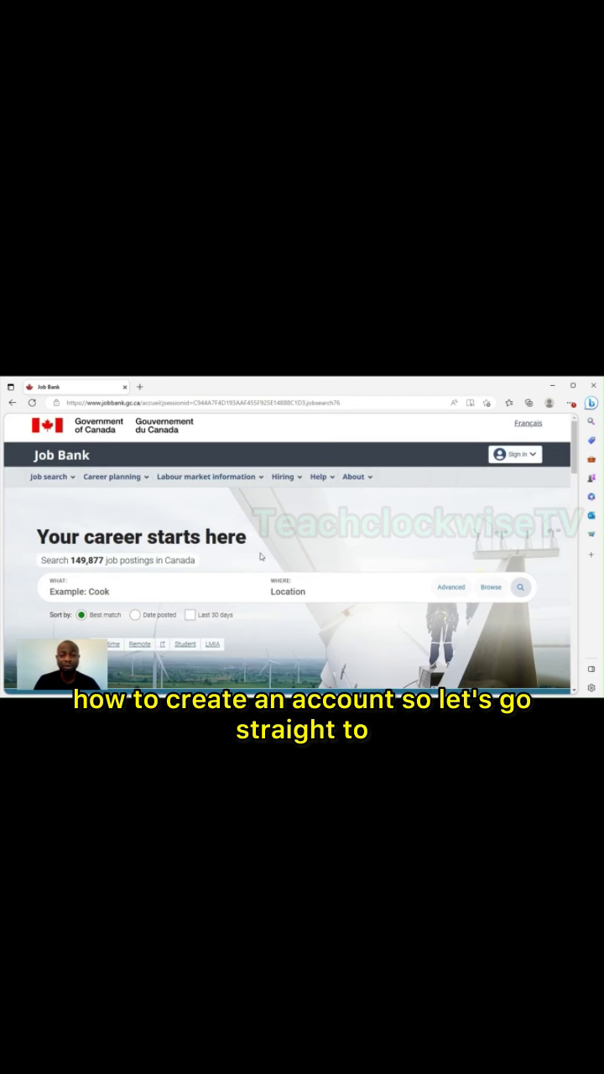
pyautogui.scroll(-1, 260, 556)
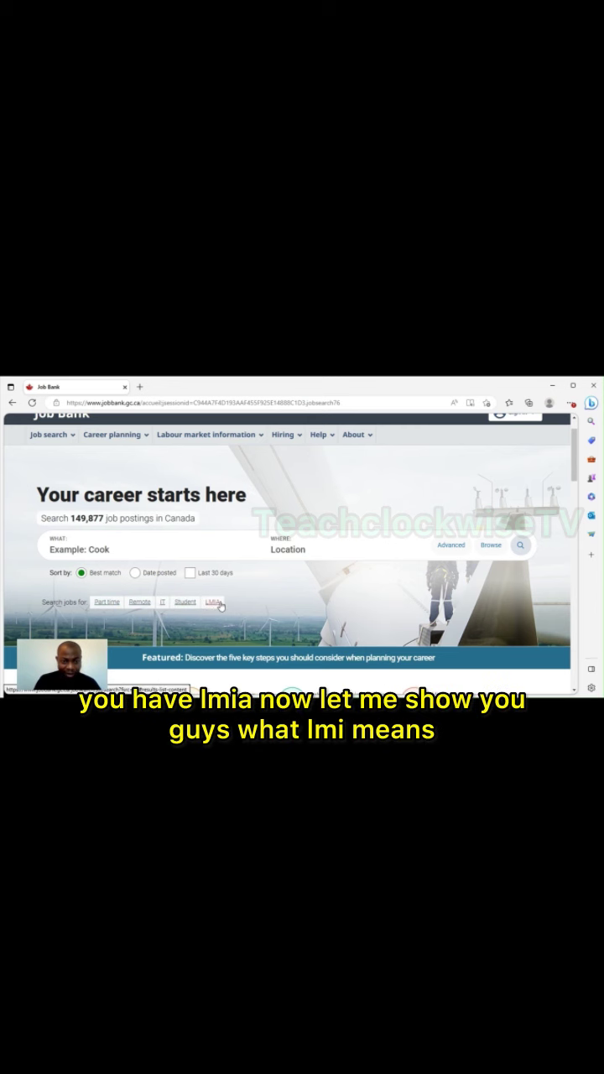
# Step: Search the web for "lmia meaning" in a new browser tab
pyautogui.click(139, 387)
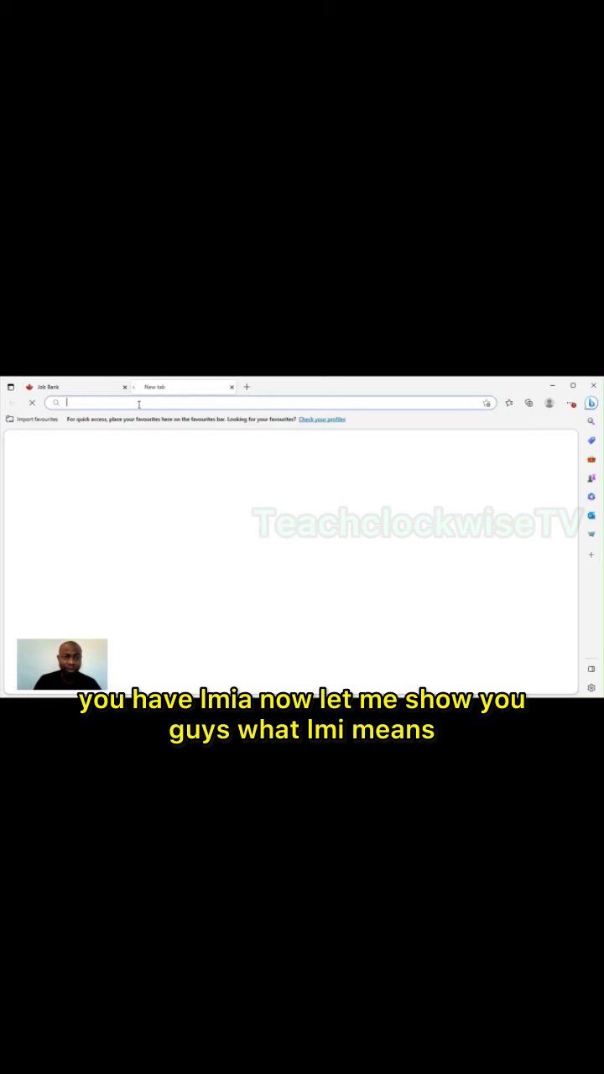
pyautogui.click(139, 404)
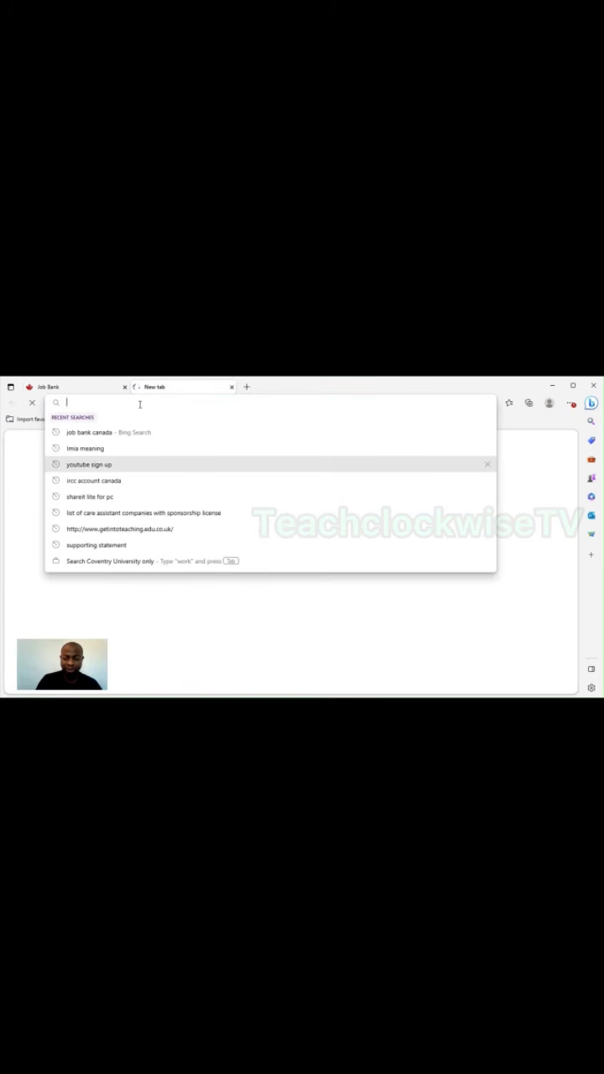
pyautogui.write('lmia mean')
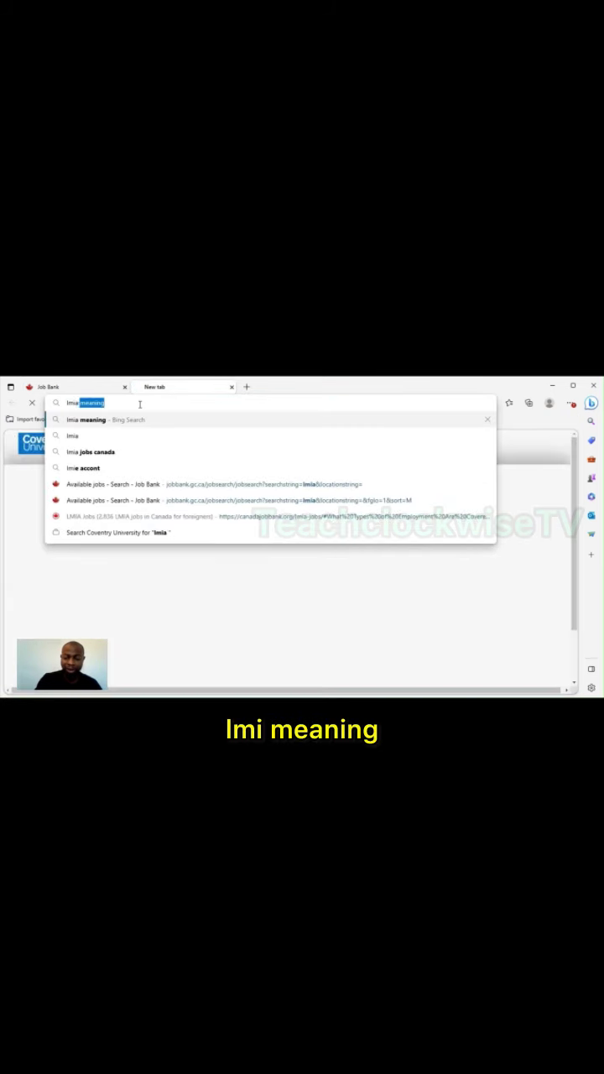
pyautogui.write('g')
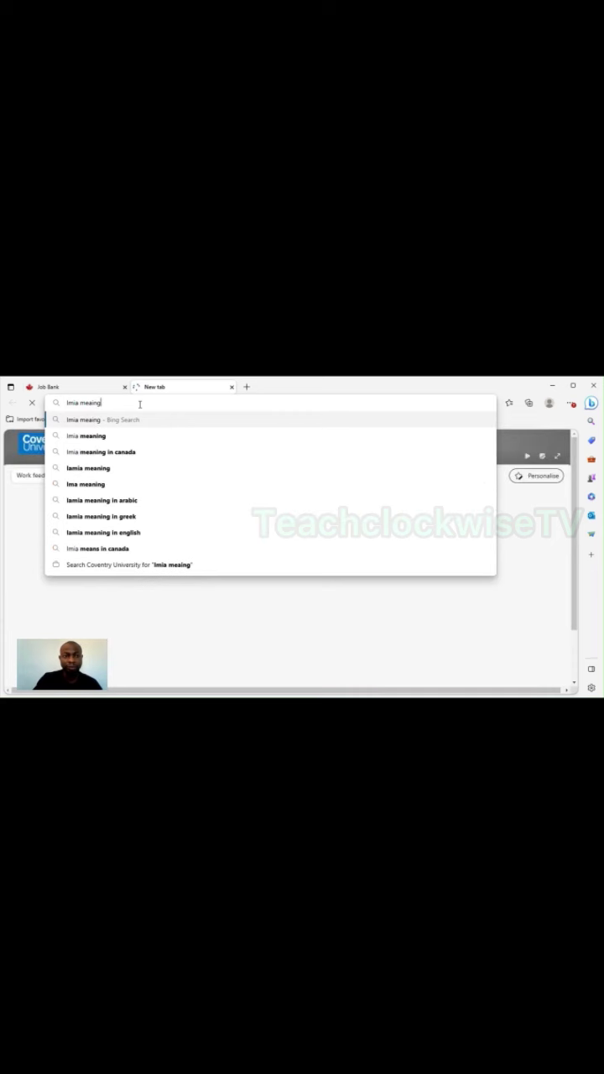
pyautogui.press('BackSpace')
pyautogui.press('BackSpace')
pyautogui.press('BackSpace')
pyautogui.write('ning')
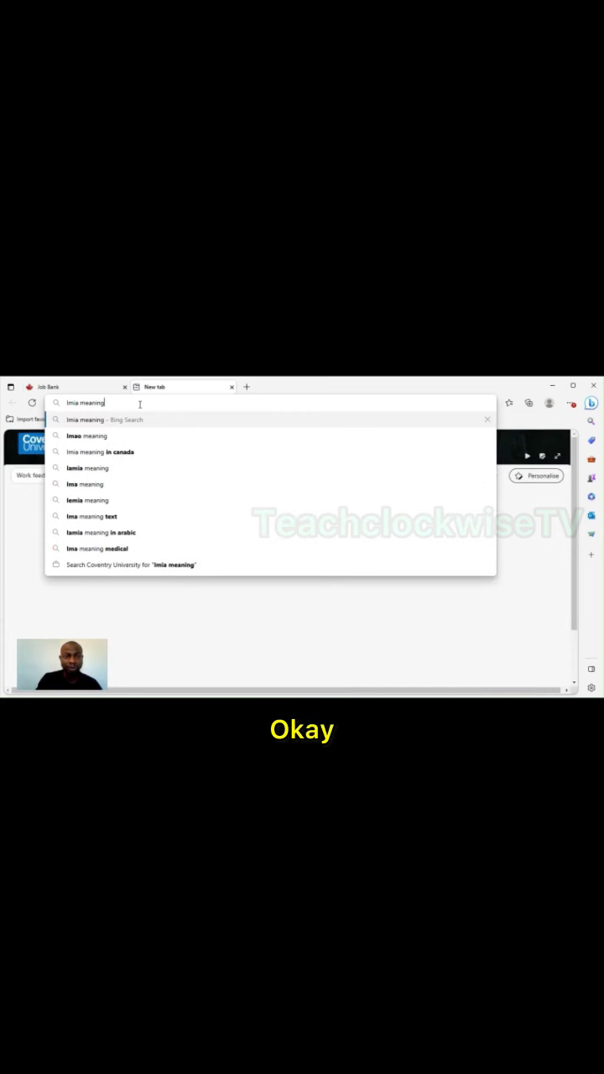
pyautogui.press('Return')
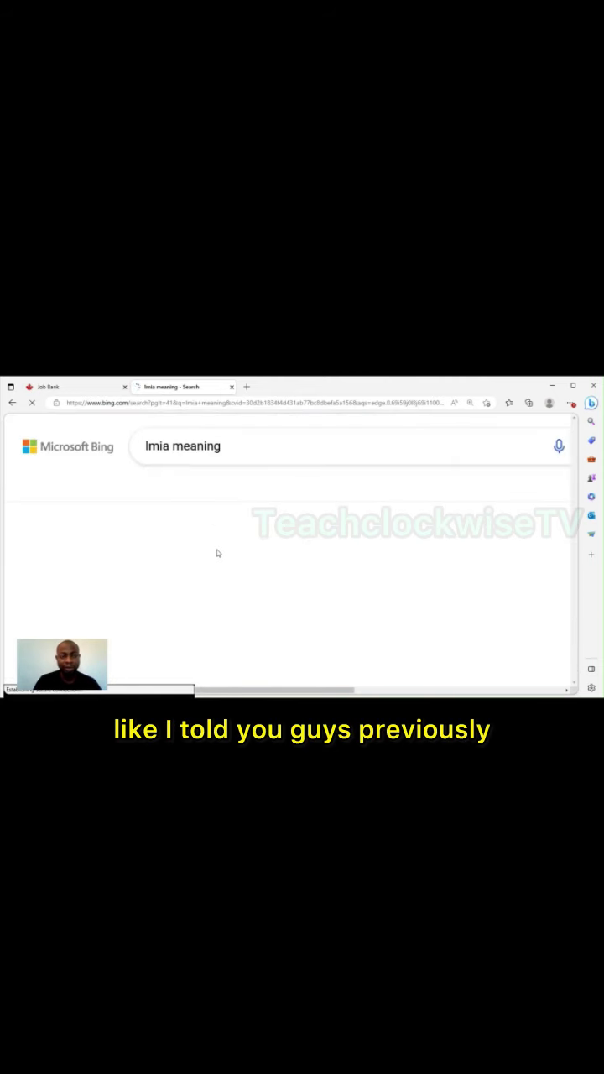
# Step: Read the explanations of Labour Market Impact Assessment in the search results
pyautogui.scroll(-1, 220, 553)
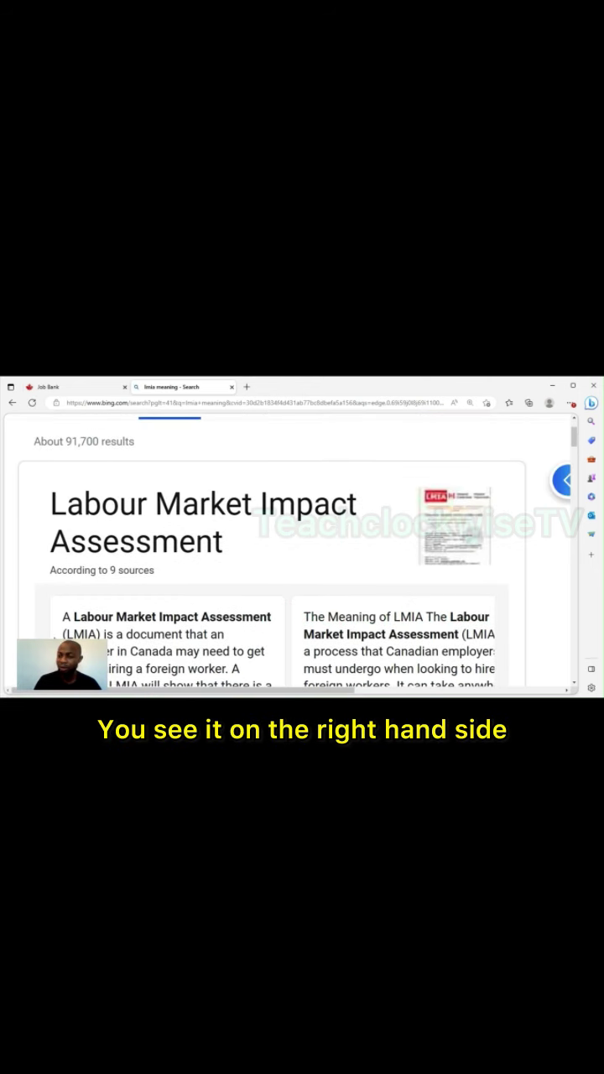
pyautogui.scroll(-1, 147, 549)
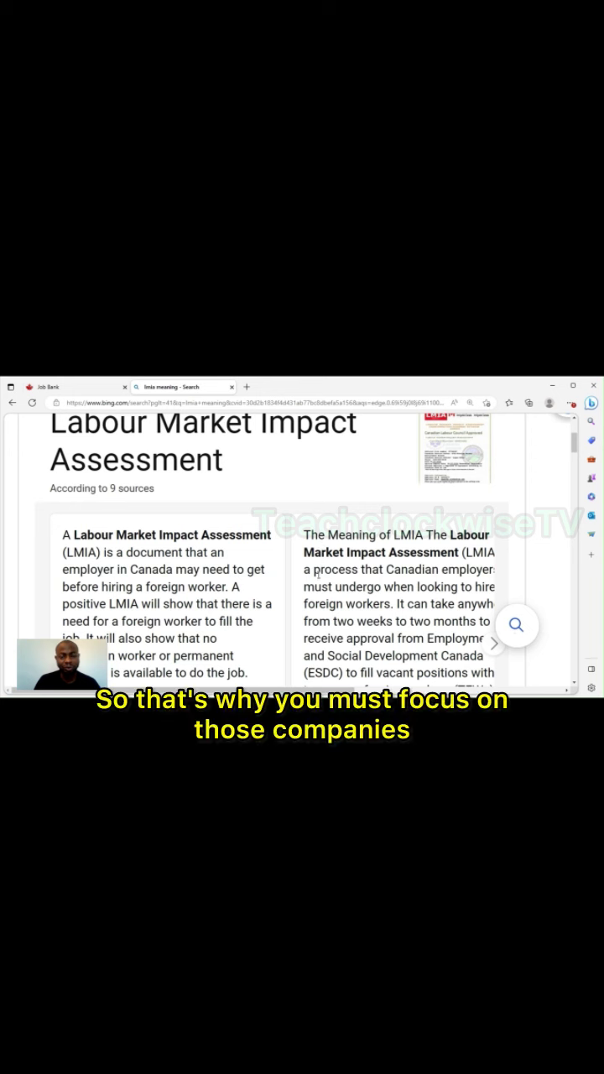
pyautogui.scroll(-1, 272, 592)
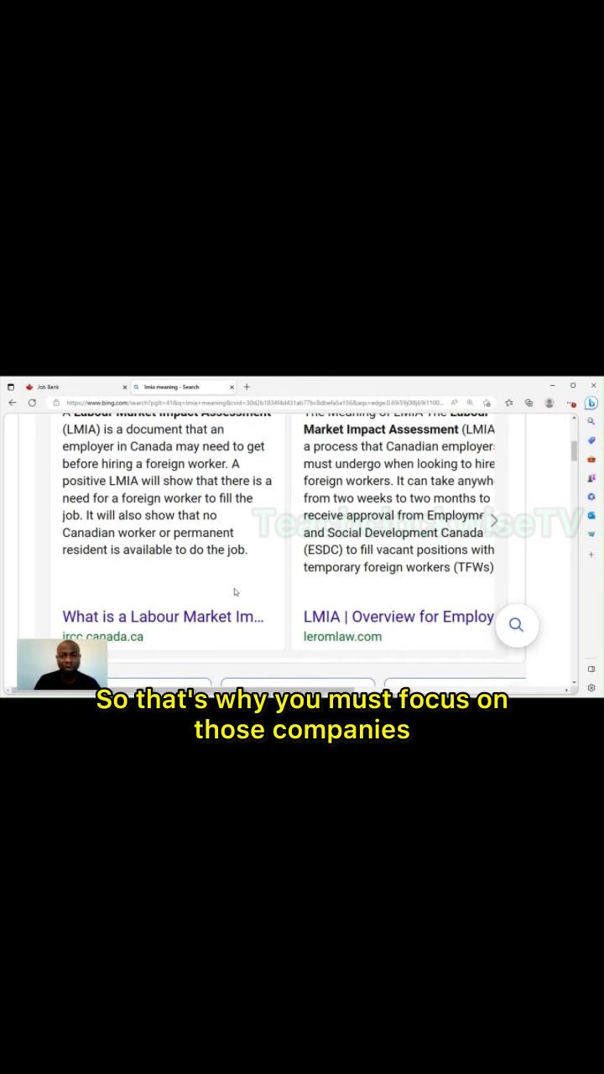
pyautogui.scroll(4, 225, 590)
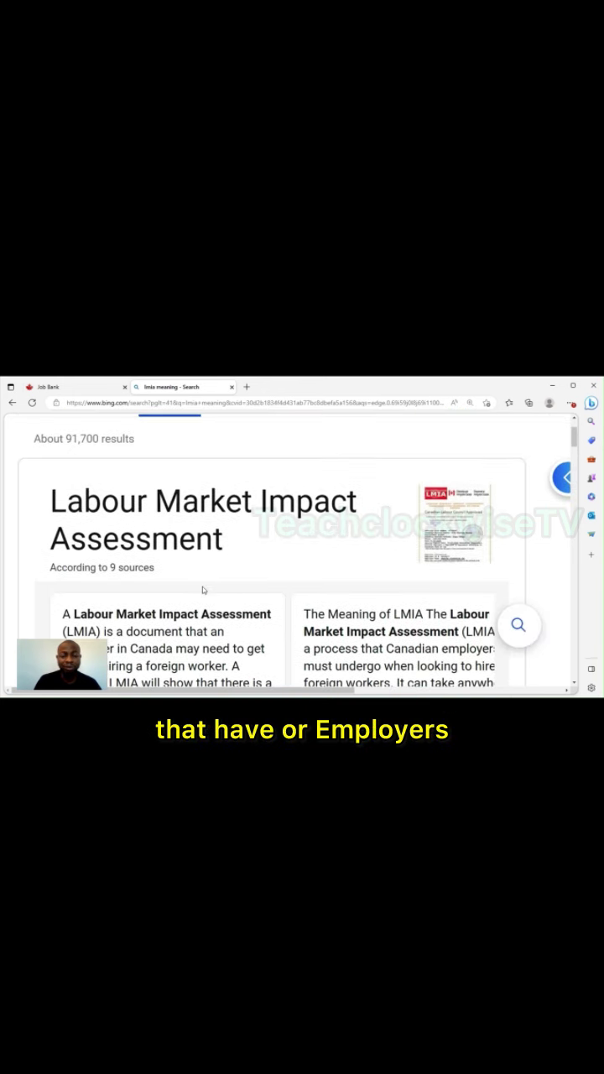
pyautogui.scroll(-3, 203, 590)
pyautogui.scroll(3, 155, 423)
# Step: Return to the Job Bank page, view the saved suggestions for the job title search, and dismiss them
pyautogui.click(48, 387)
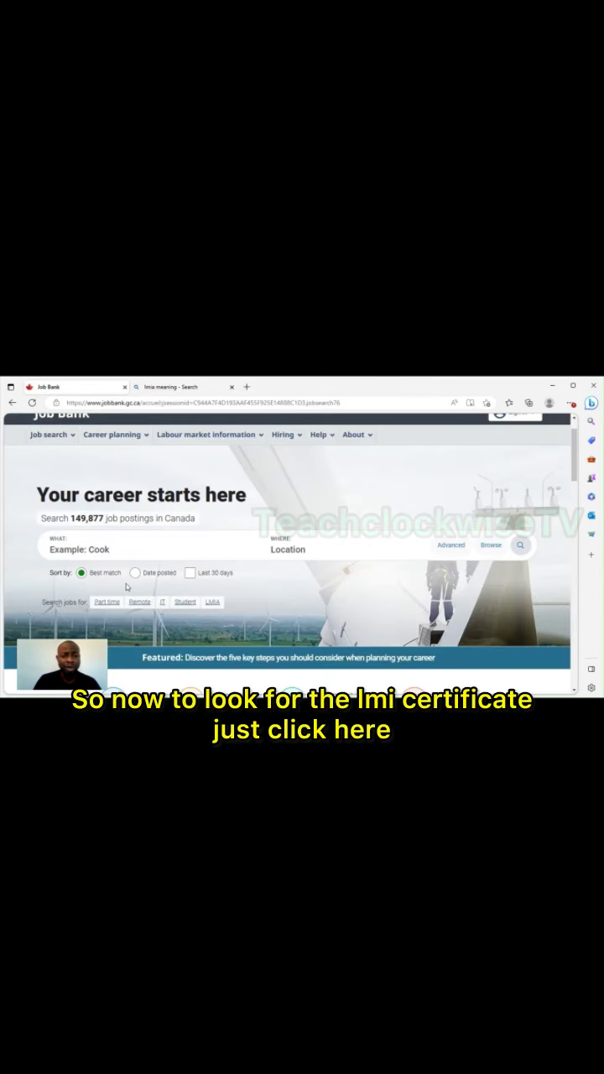
pyautogui.click(113, 547)
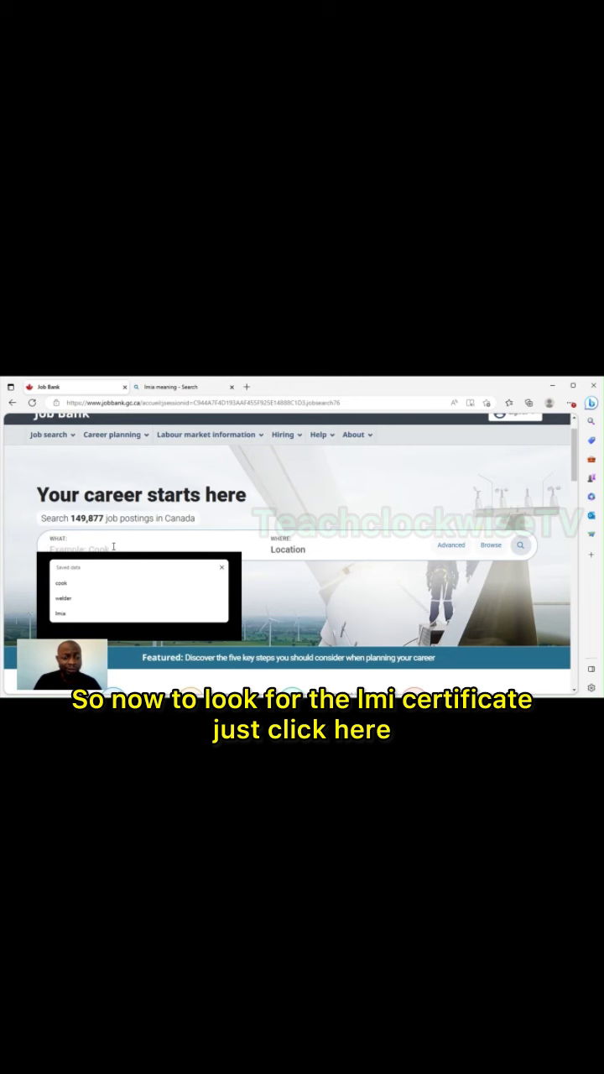
pyautogui.click(118, 548)
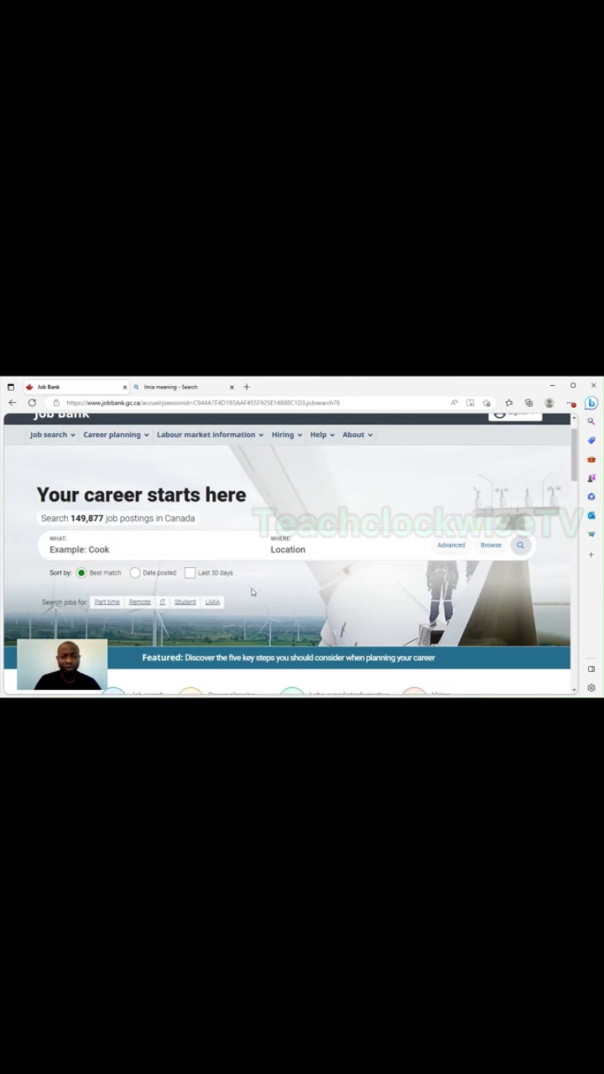
pyautogui.click(109, 551)
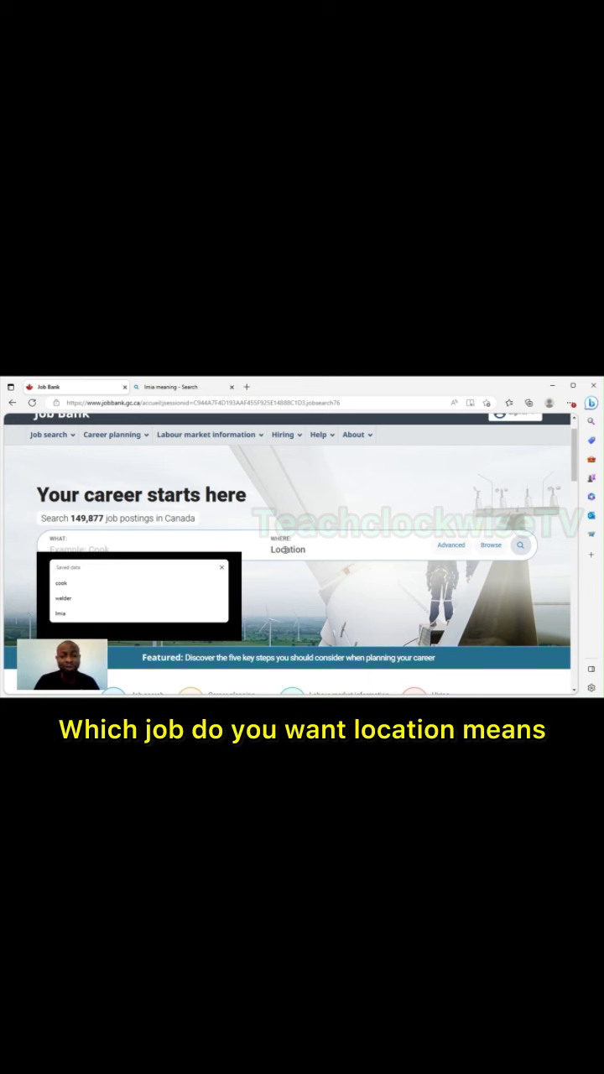
pyautogui.click(221, 570)
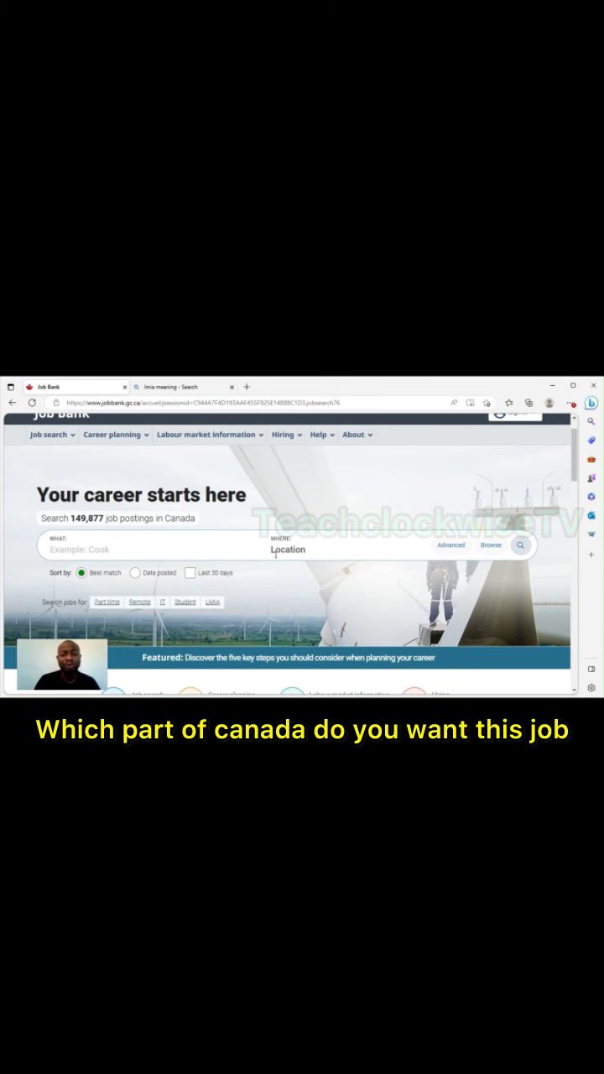
# Step: Open Job Bank's advanced search and examine its filters, including date posted, employment conditions, provinces, language, salary, job categories and intended applicants
pyautogui.click(450, 546)
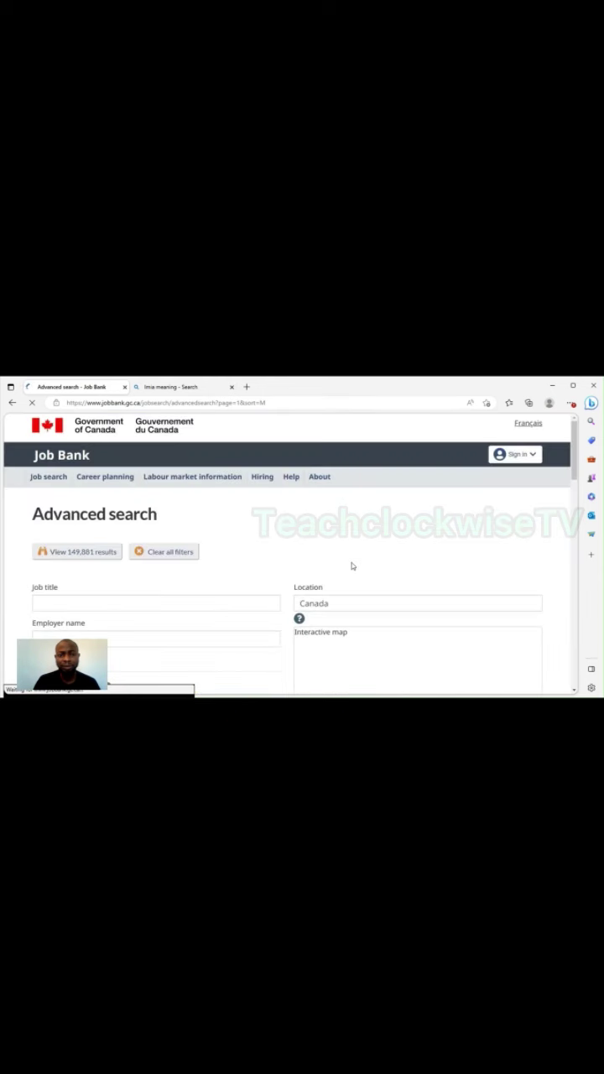
pyautogui.scroll(-1, 252, 568)
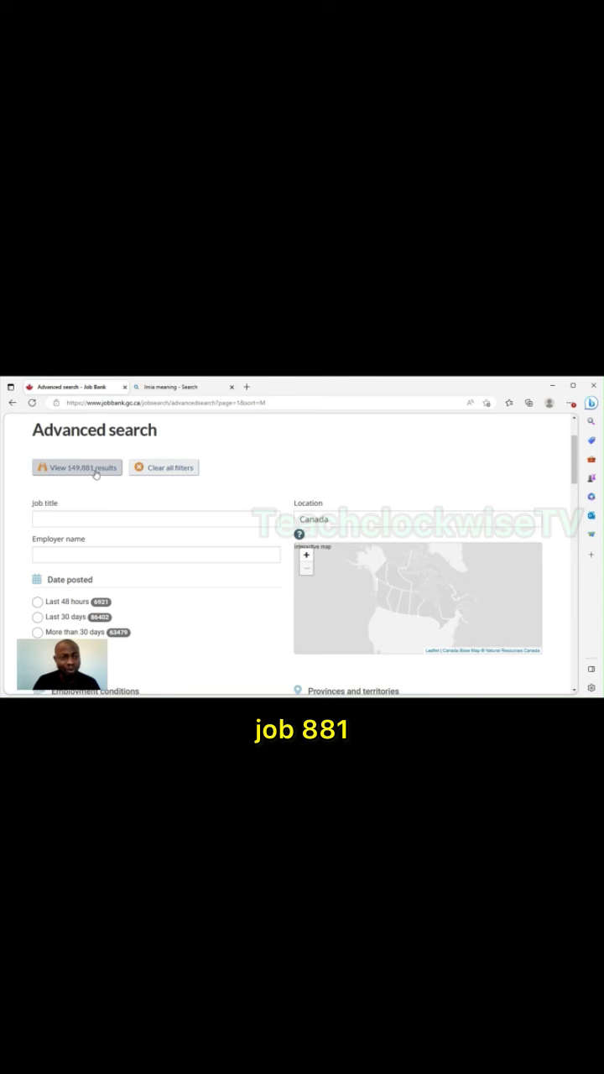
pyautogui.scroll(-2, 155, 542)
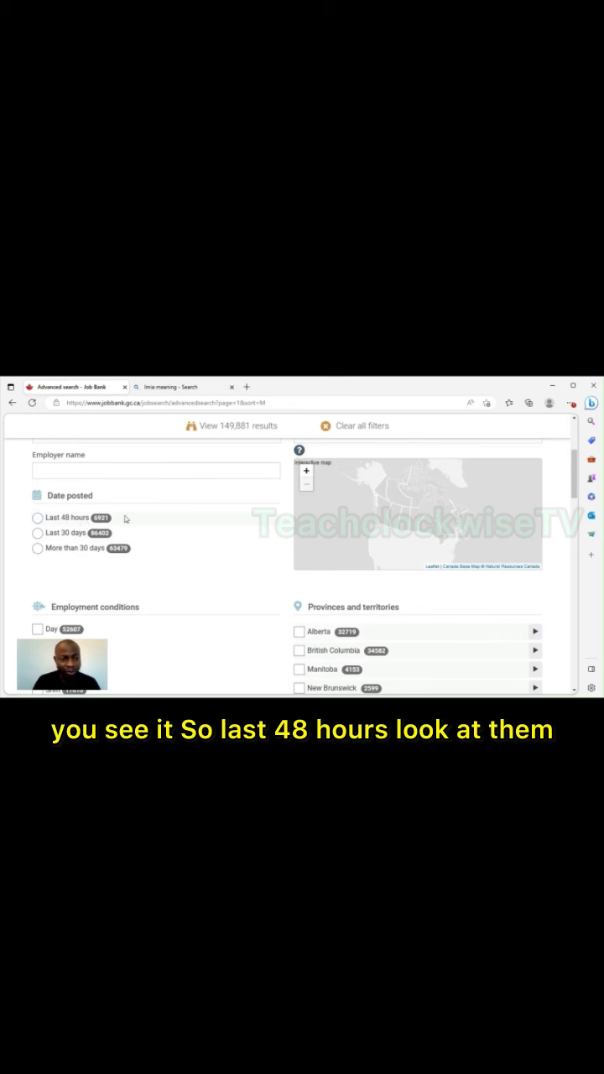
pyautogui.scroll(-3, 558, 481)
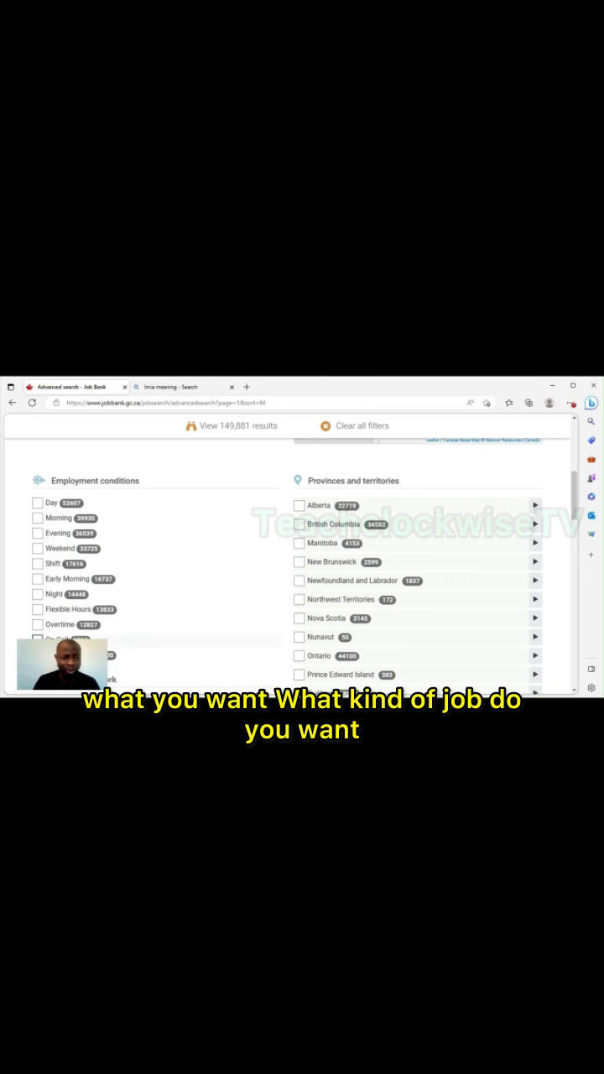
pyautogui.scroll(-2, 51, 629)
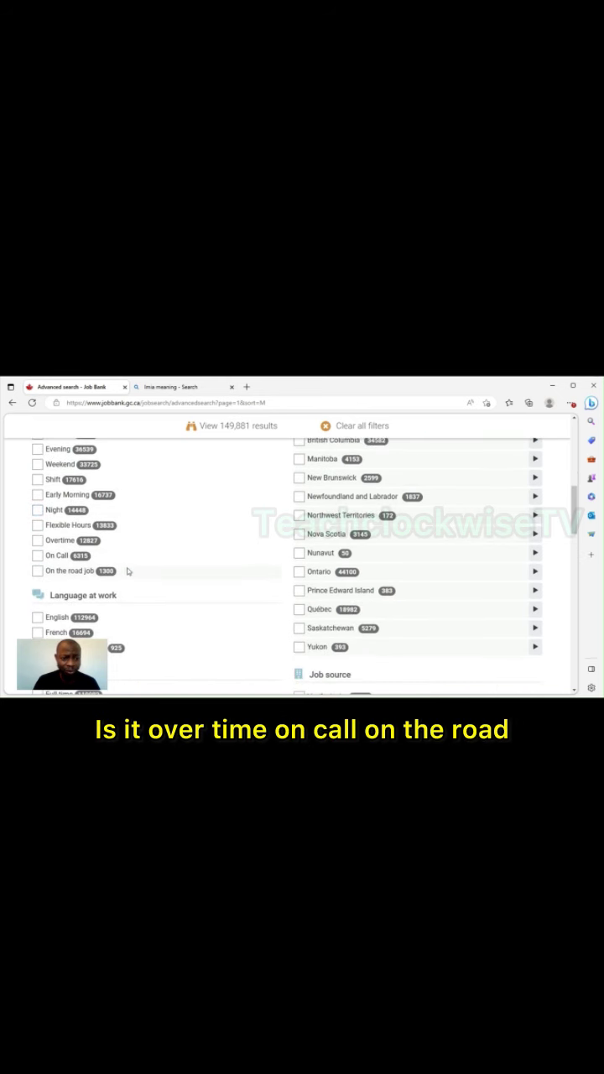
pyautogui.scroll(-2, 118, 583)
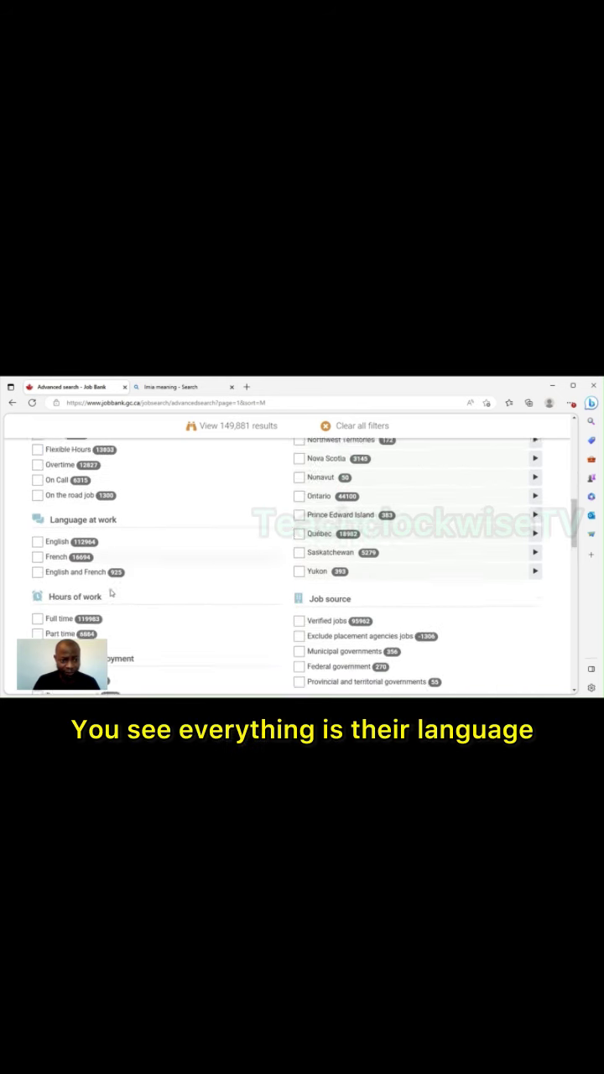
pyautogui.scroll(-1, 110, 592)
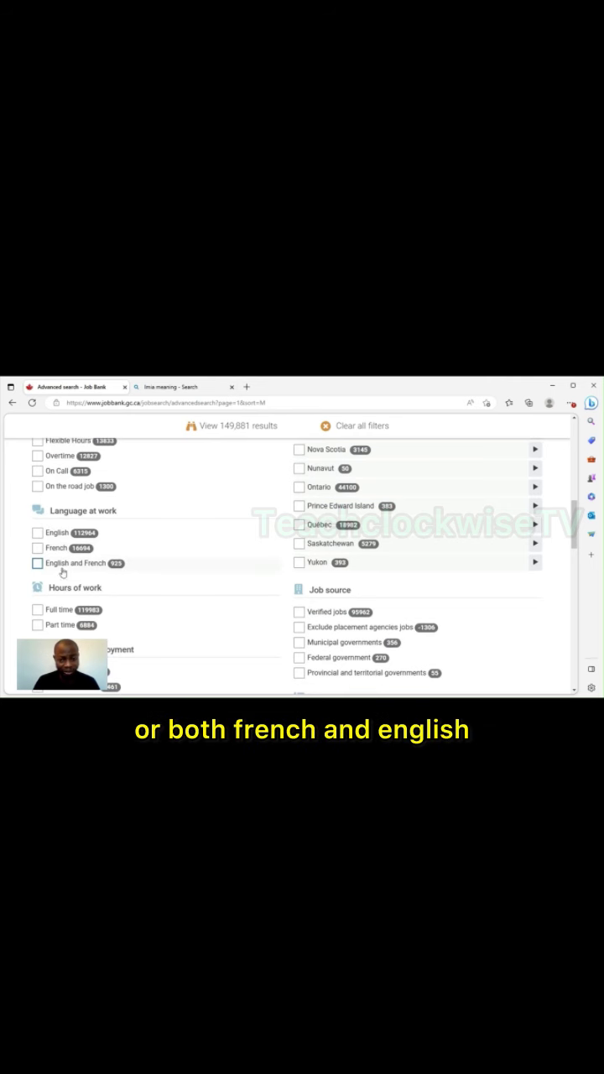
pyautogui.scroll(-5, 155, 575)
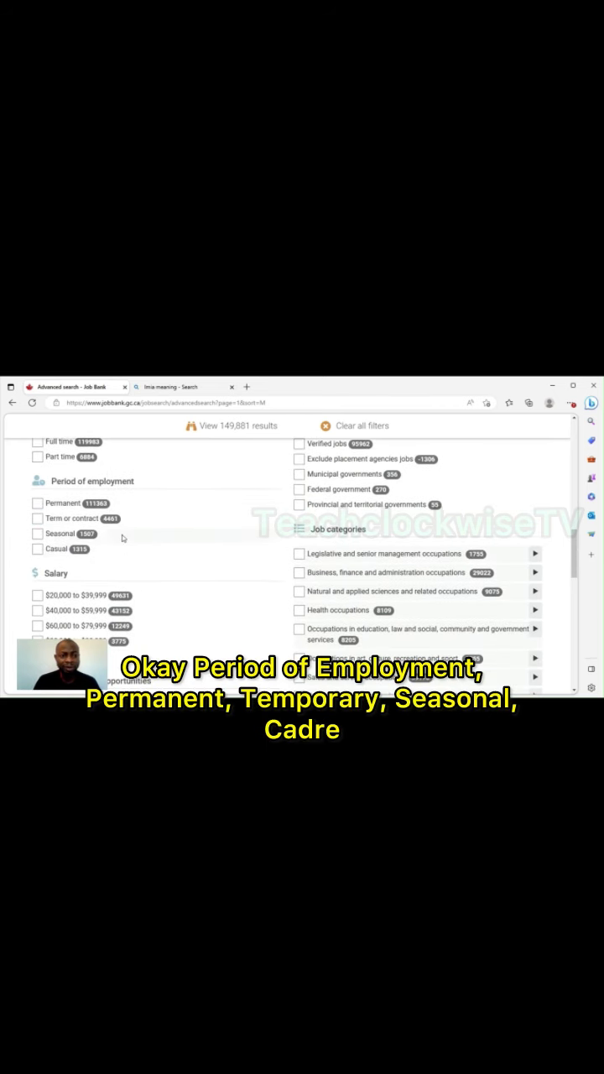
pyautogui.scroll(-6, 419, 542)
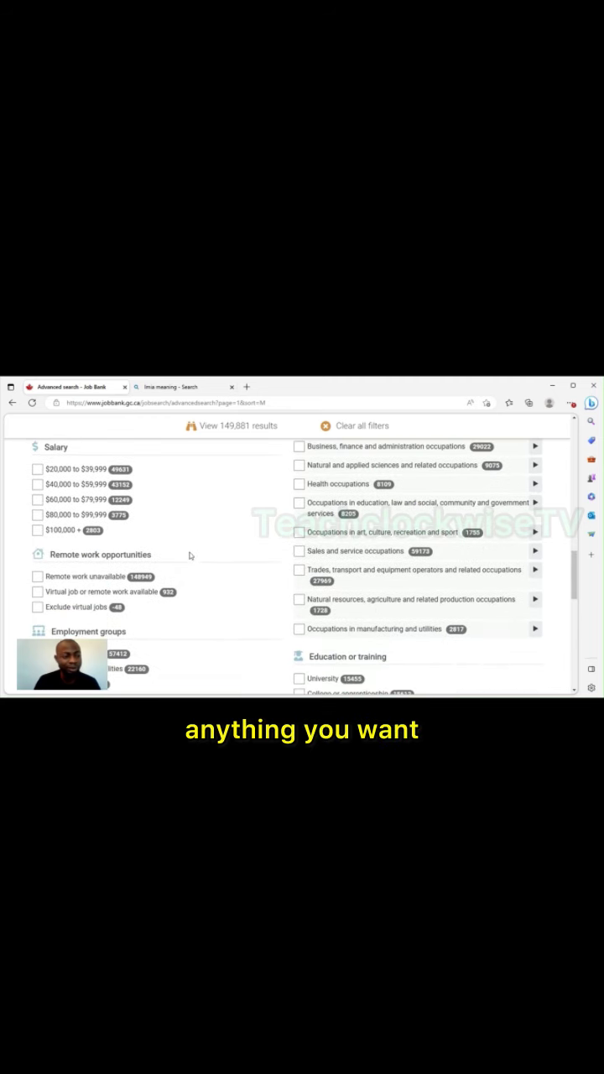
pyautogui.scroll(1, 126, 558)
pyautogui.scroll(-2, 84, 570)
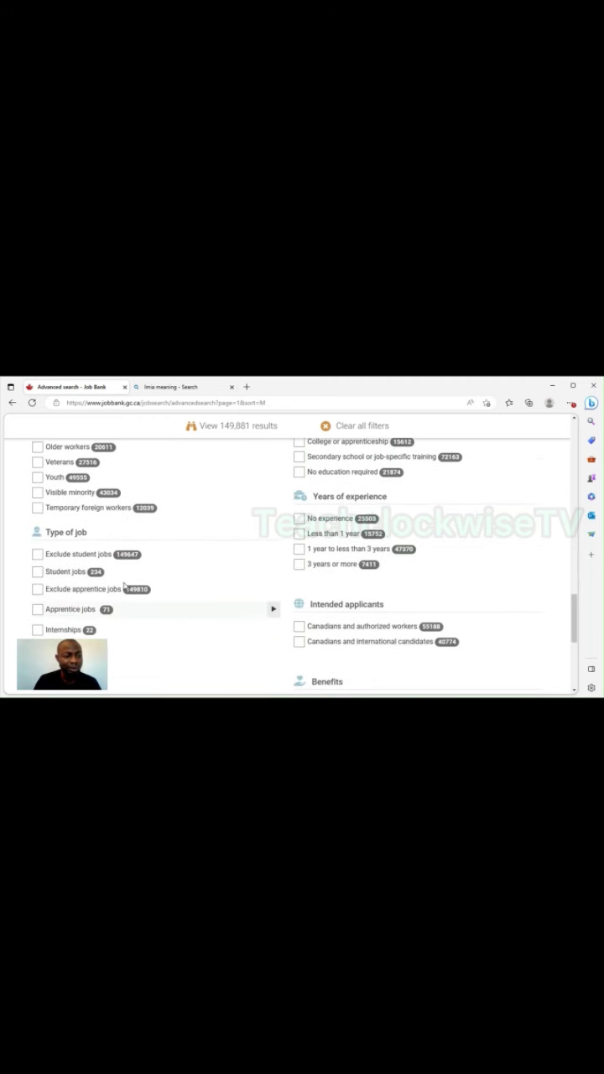
pyautogui.scroll(-5, 84, 575)
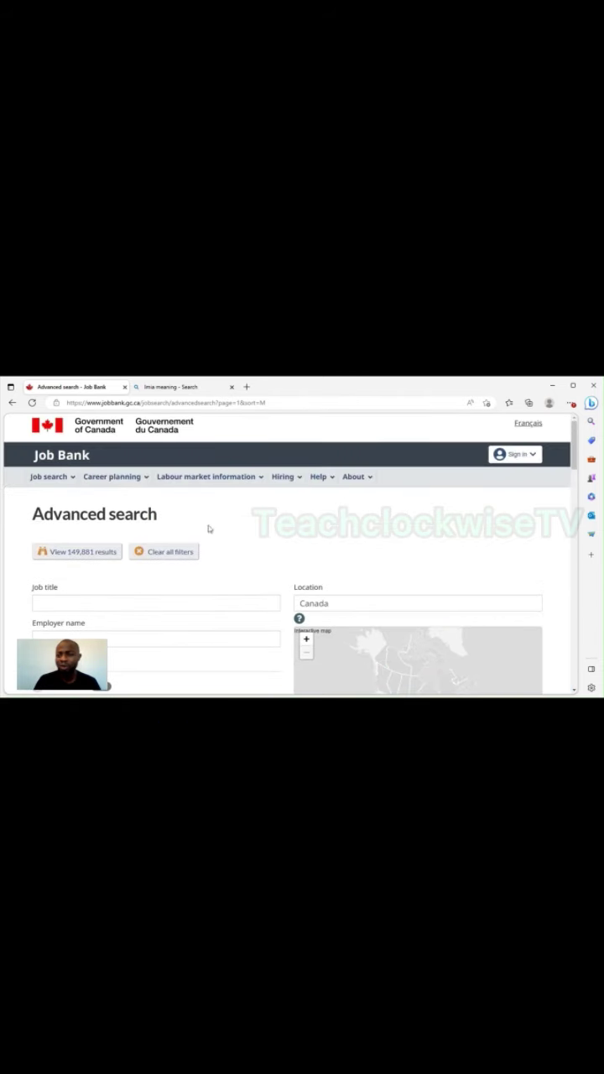
# Step: Return to the Job Bank home page and search for jobs matching "lmia"
pyautogui.click(65, 458)
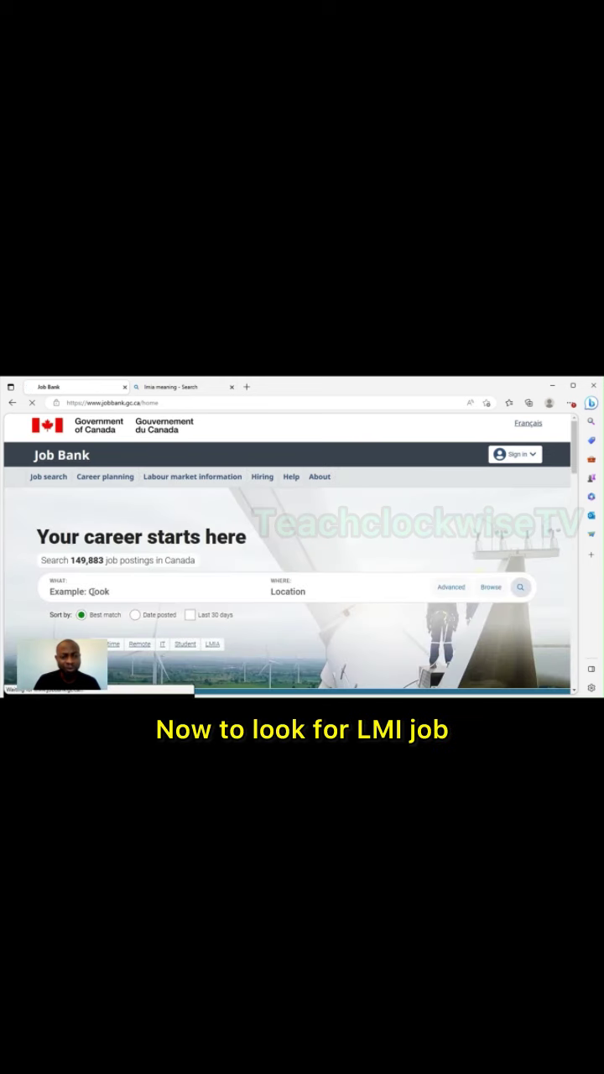
pyautogui.click(97, 587)
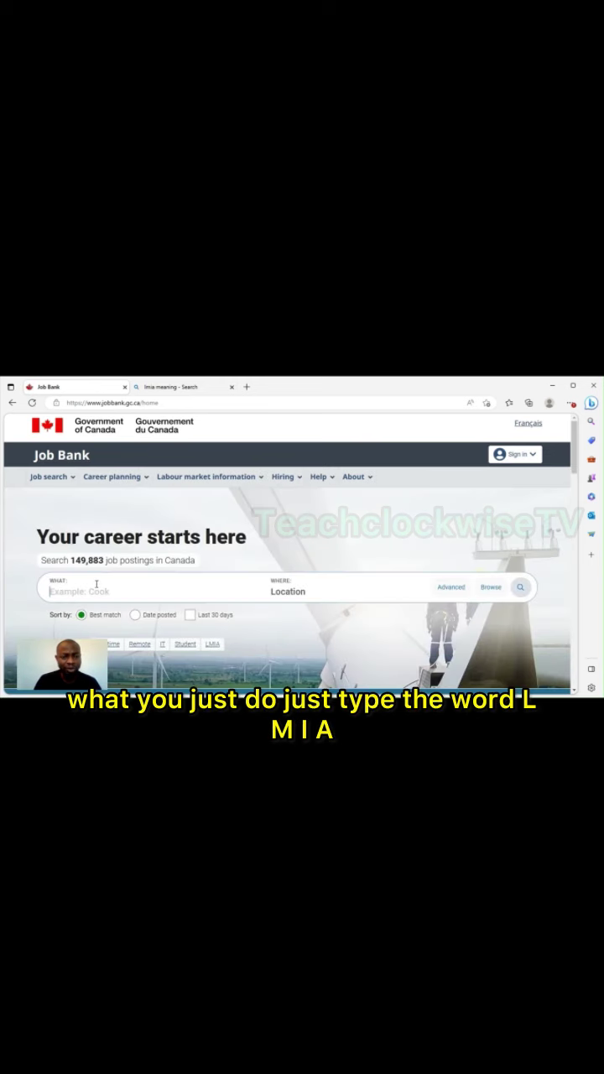
pyautogui.write('lmia')
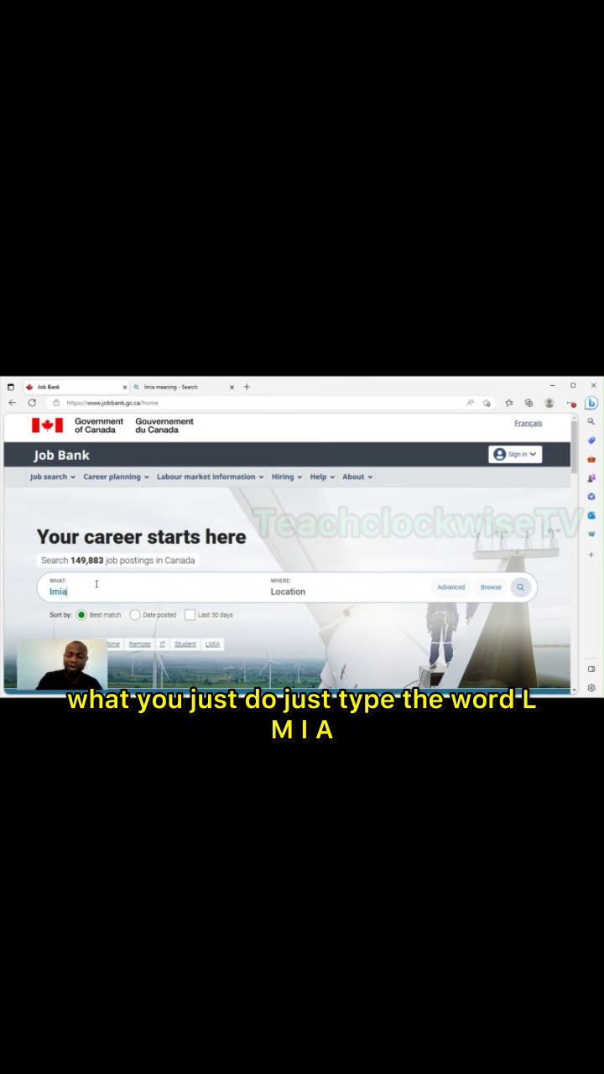
pyautogui.press('Return')
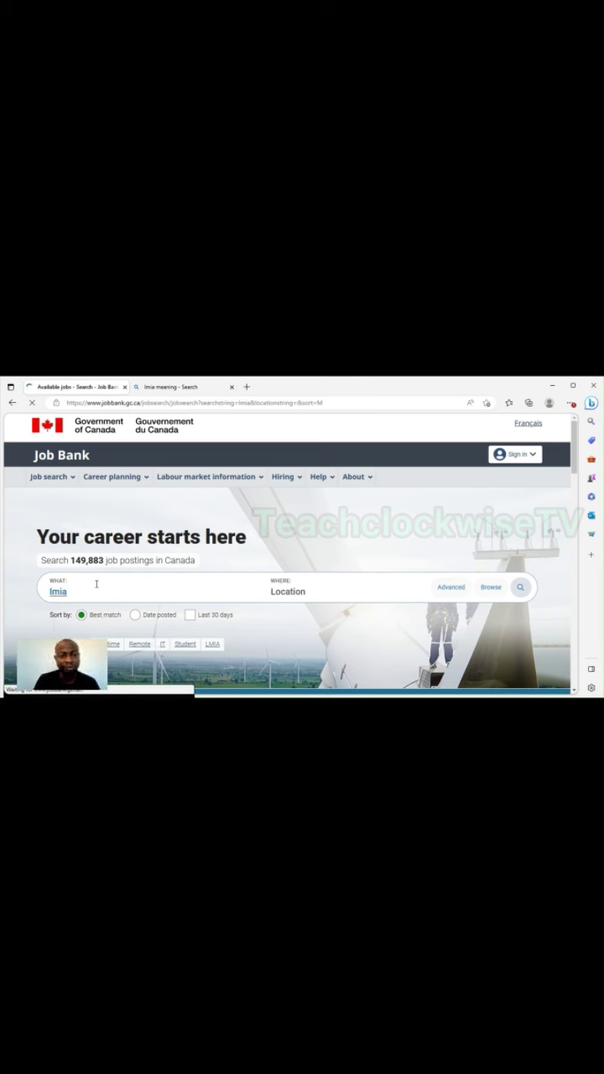
# Step: Examine the temporary foreign worker job listings, including their titles, employers, locations, posting dates and salaries
pyautogui.scroll(-2, 193, 613)
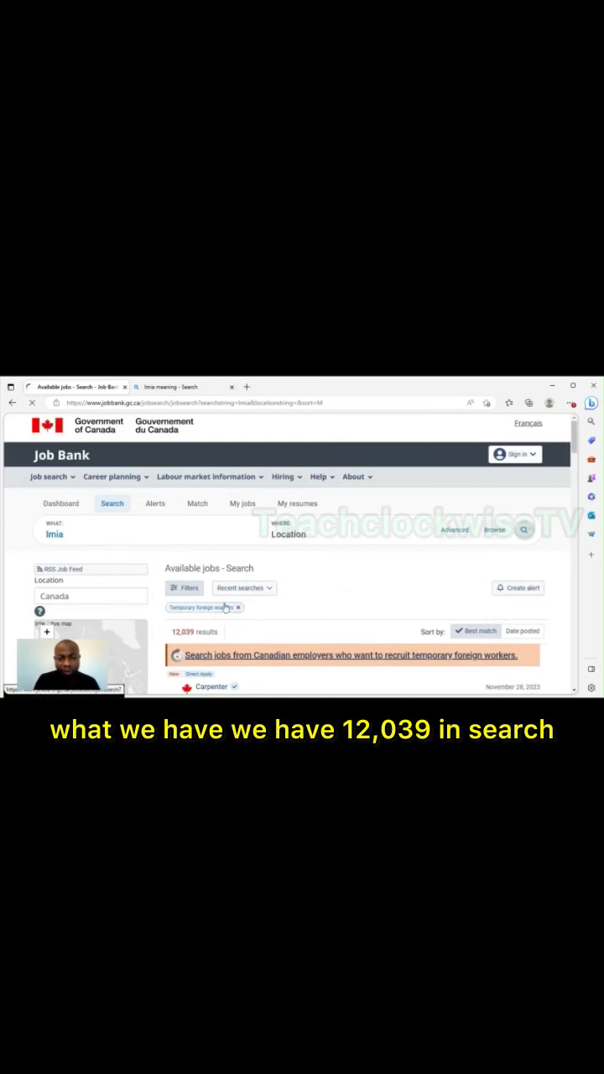
pyautogui.scroll(-1, 171, 606)
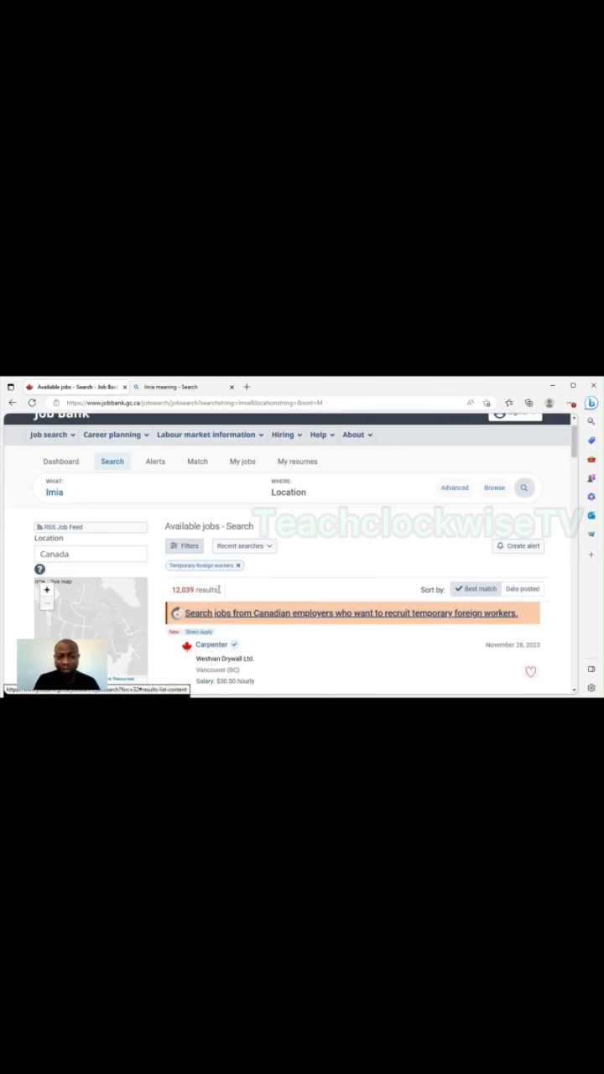
pyautogui.scroll(-1, 220, 592)
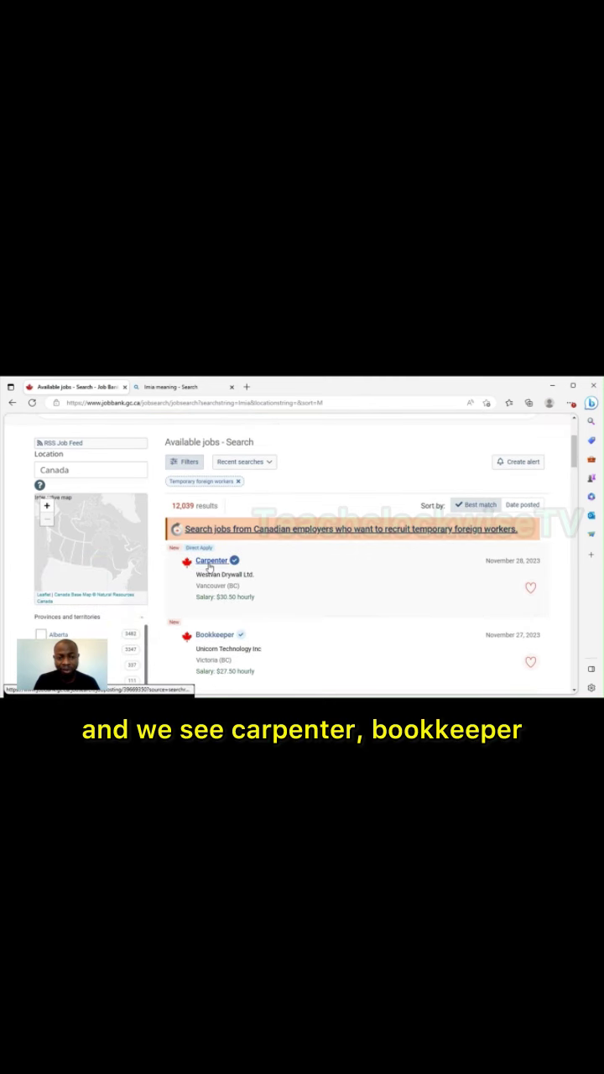
pyautogui.scroll(-2, 223, 643)
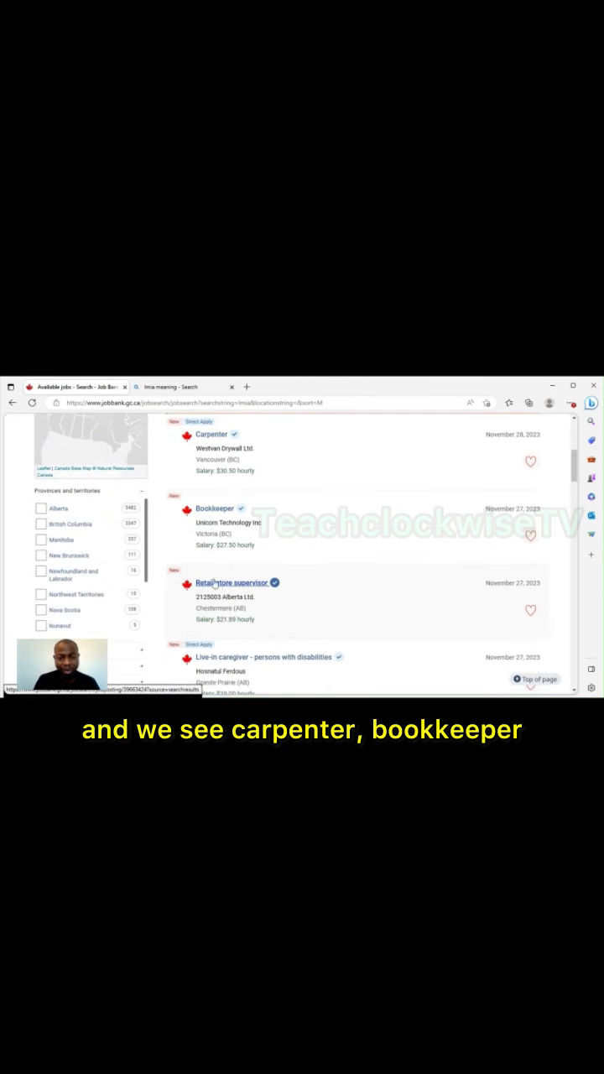
pyautogui.scroll(-2, 211, 577)
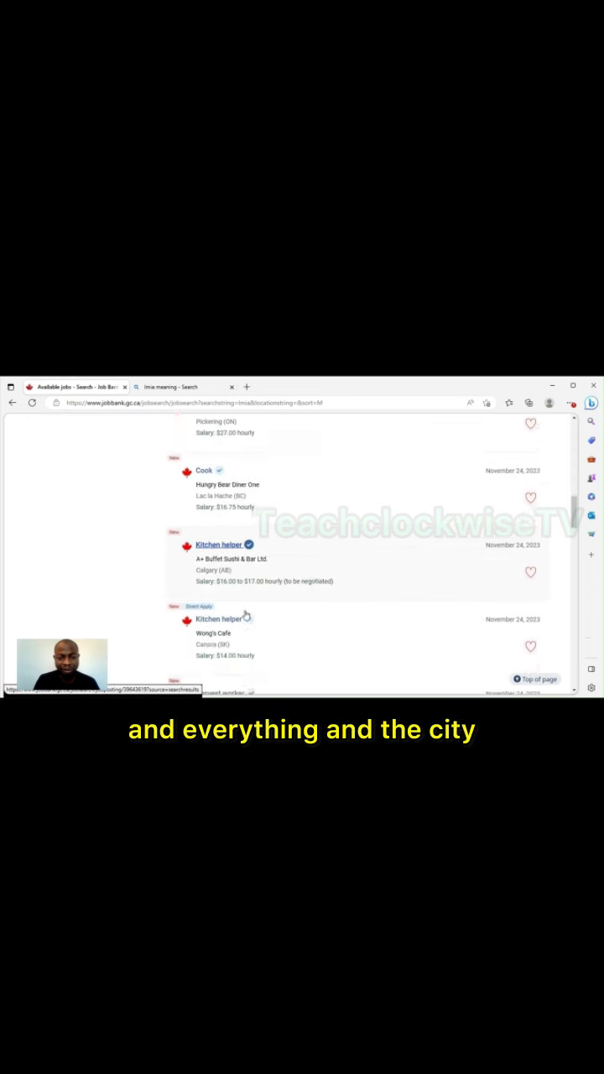
pyautogui.scroll(-2, 240, 570)
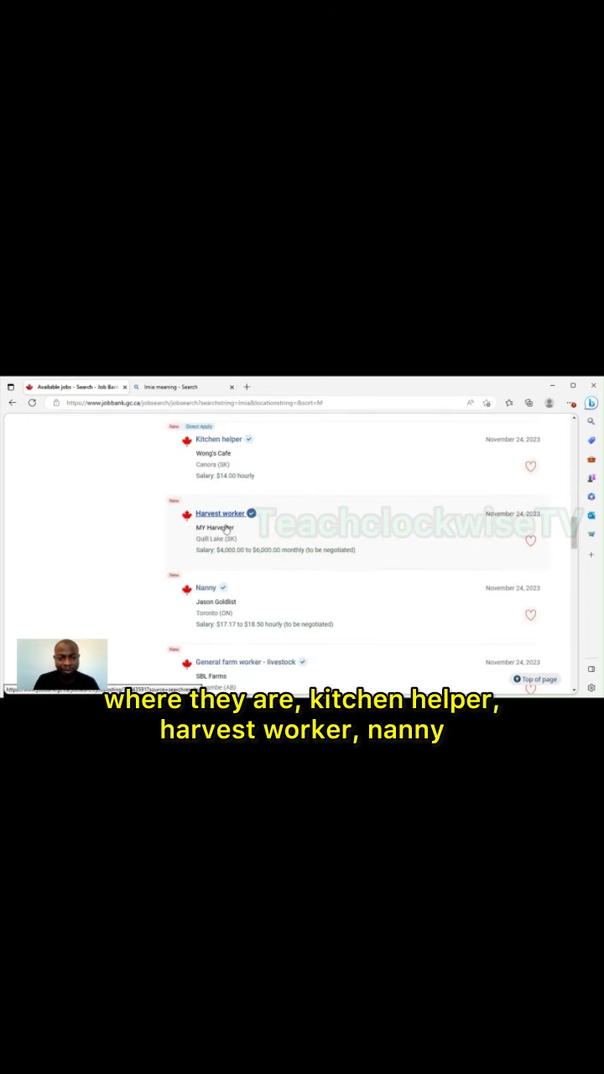
pyautogui.scroll(-2, 226, 543)
pyautogui.scroll(-1, 252, 553)
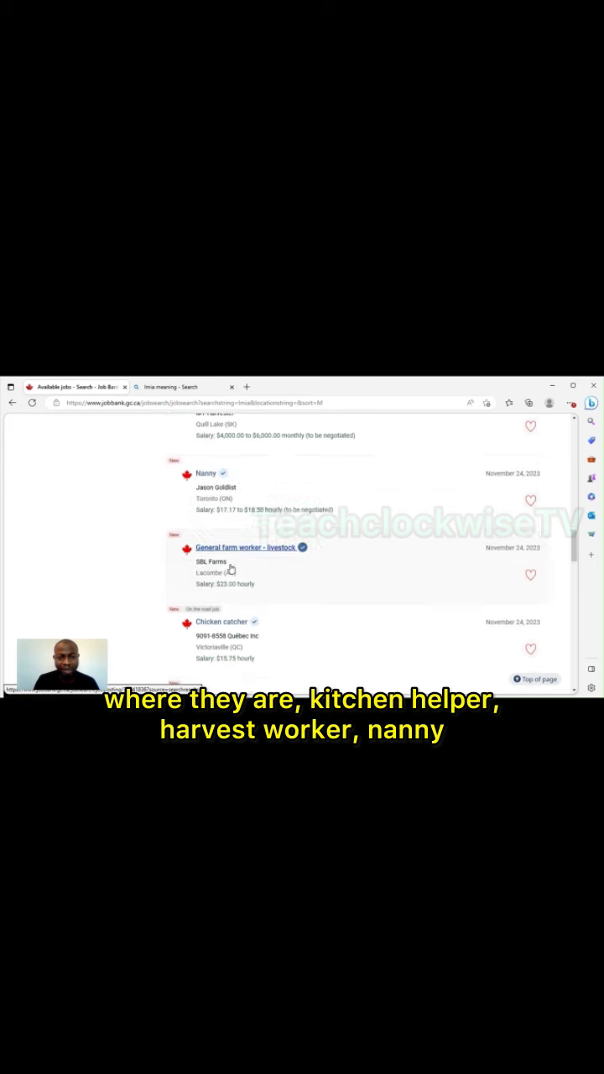
pyautogui.scroll(-1, 262, 552)
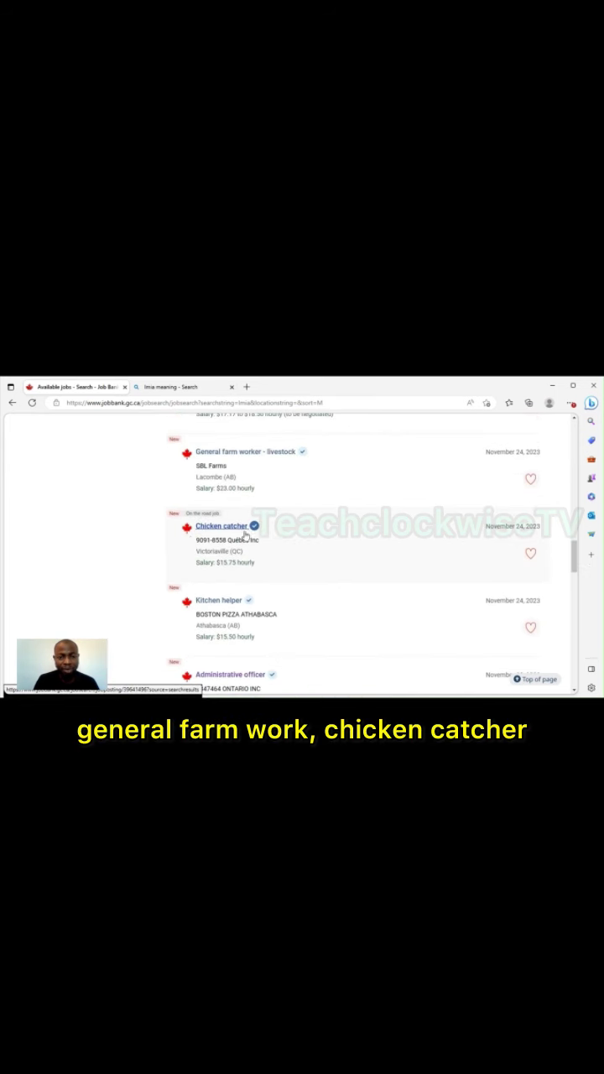
pyautogui.scroll(-1, 250, 549)
pyautogui.scroll(-1, 249, 549)
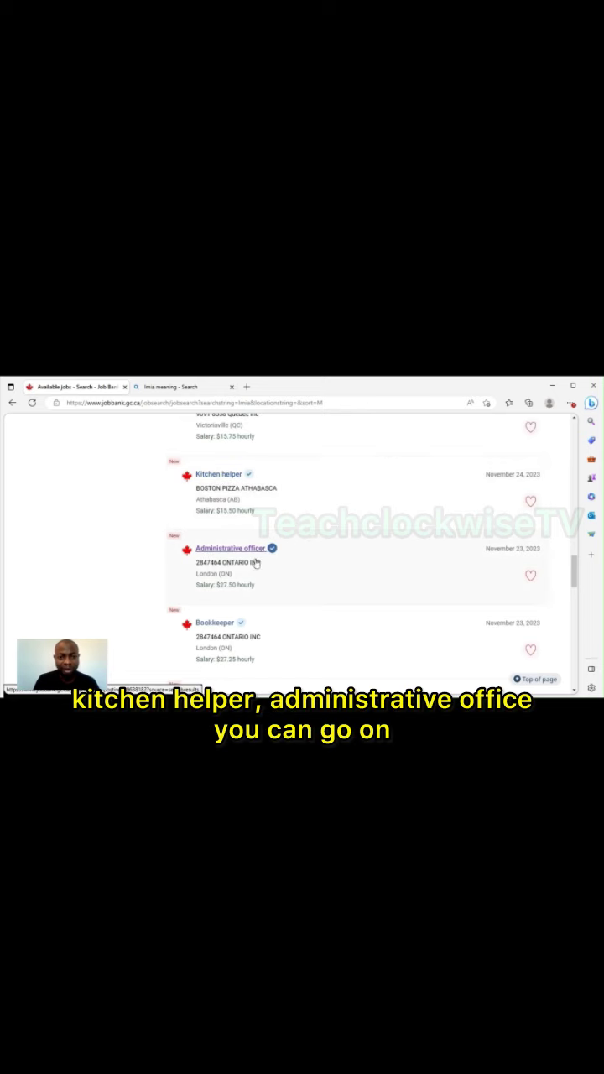
pyautogui.scroll(-5, 256, 563)
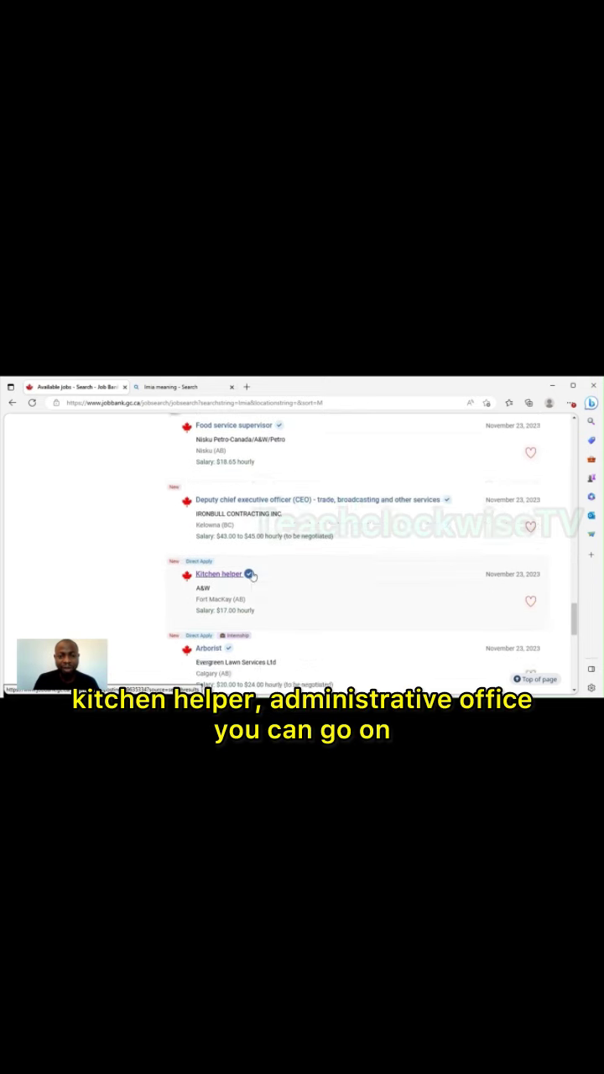
pyautogui.scroll(-4, 252, 577)
pyautogui.scroll(2, 237, 561)
pyautogui.scroll(4, 237, 560)
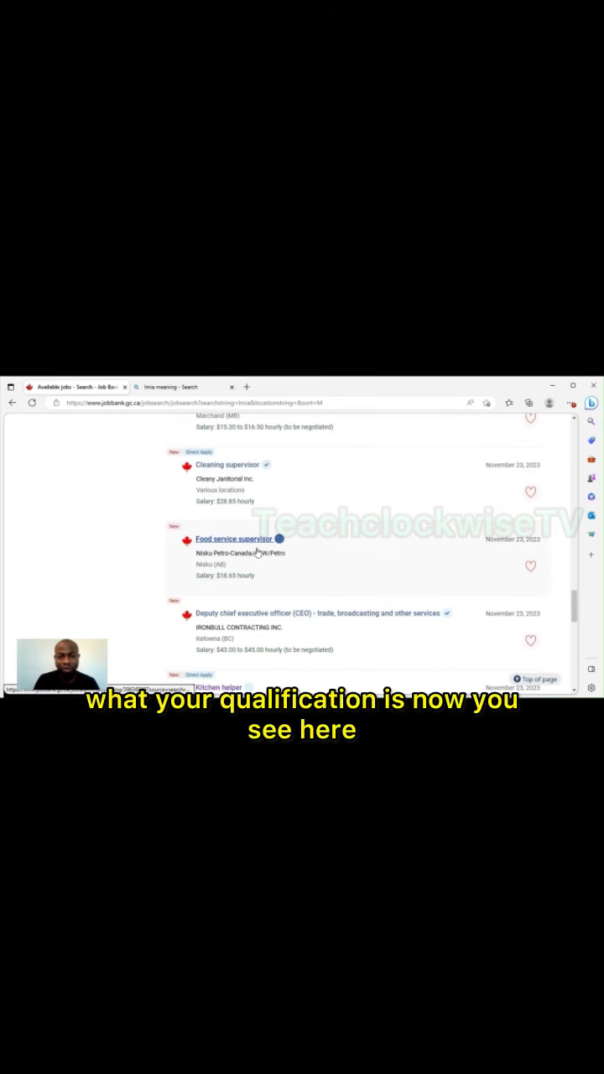
pyautogui.scroll(8, 256, 554)
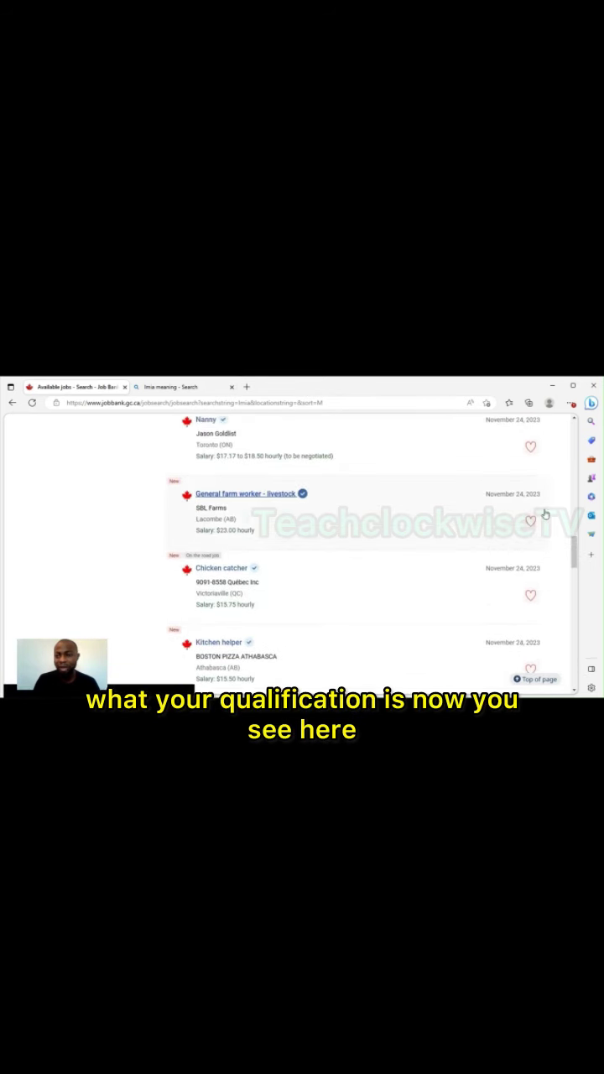
# Step: Add the Bookkeeper job at Unicorn Technology Inc in Victoria (BC) to the favourites
pyautogui.click(530, 522)
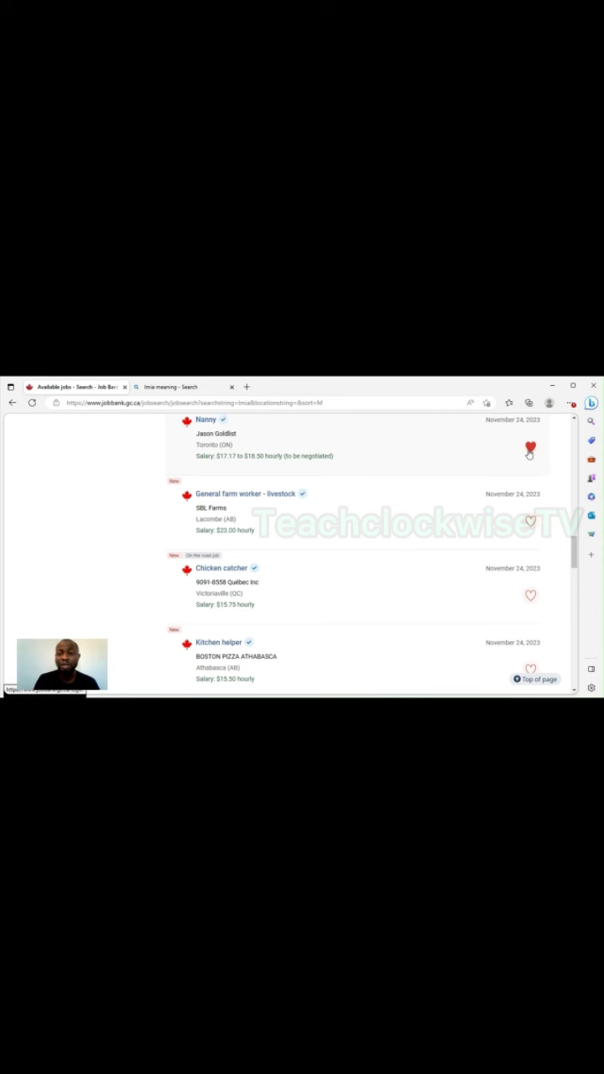
pyautogui.scroll(8, 296, 539)
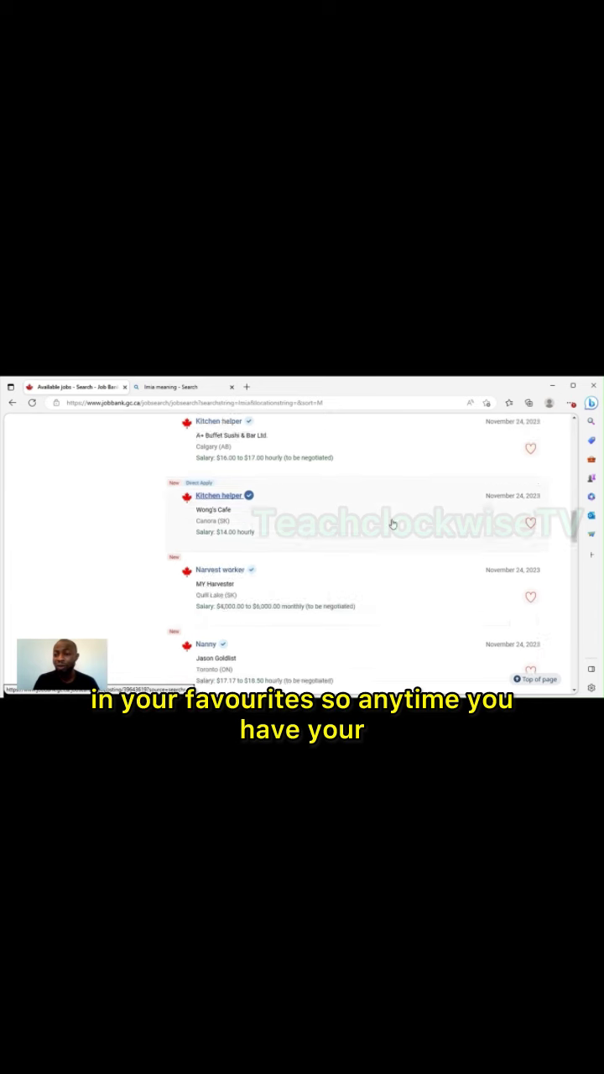
pyautogui.scroll(15, 296, 539)
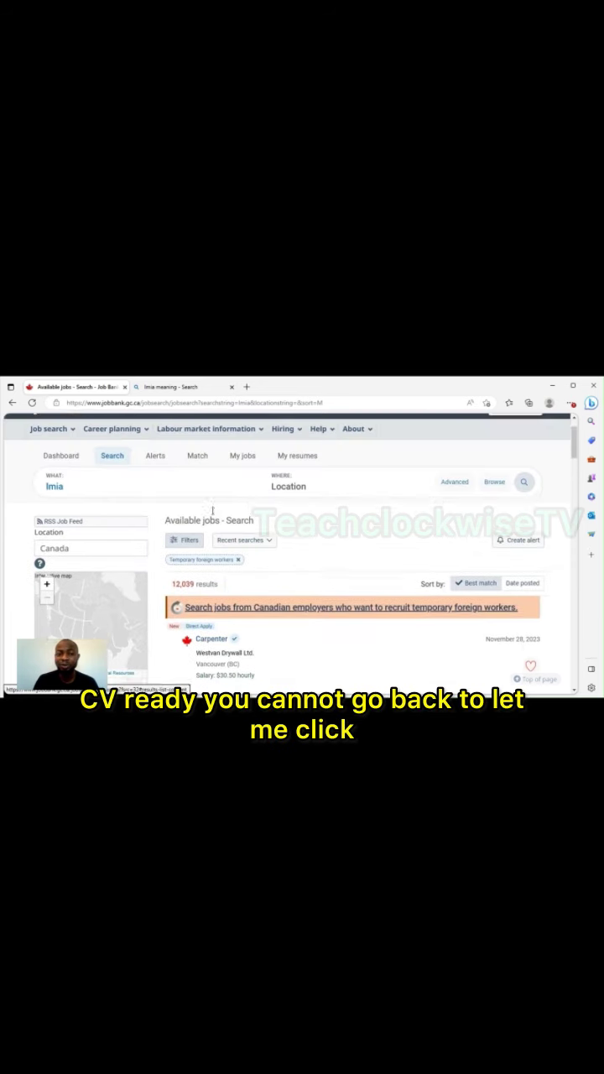
pyautogui.scroll(-10, 331, 542)
pyautogui.scroll(2, 475, 519)
pyautogui.click(530, 534)
pyautogui.scroll(2, 529, 504)
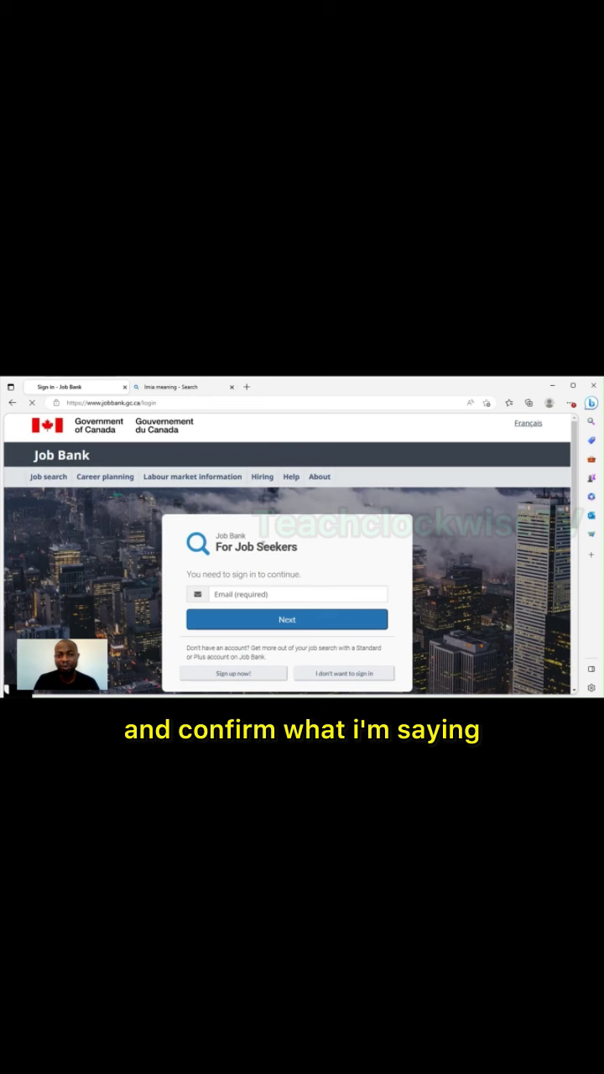
# Step: Enter the account's email address in the job seeker sign-in form and continue to the password entry
pyautogui.click(228, 594)
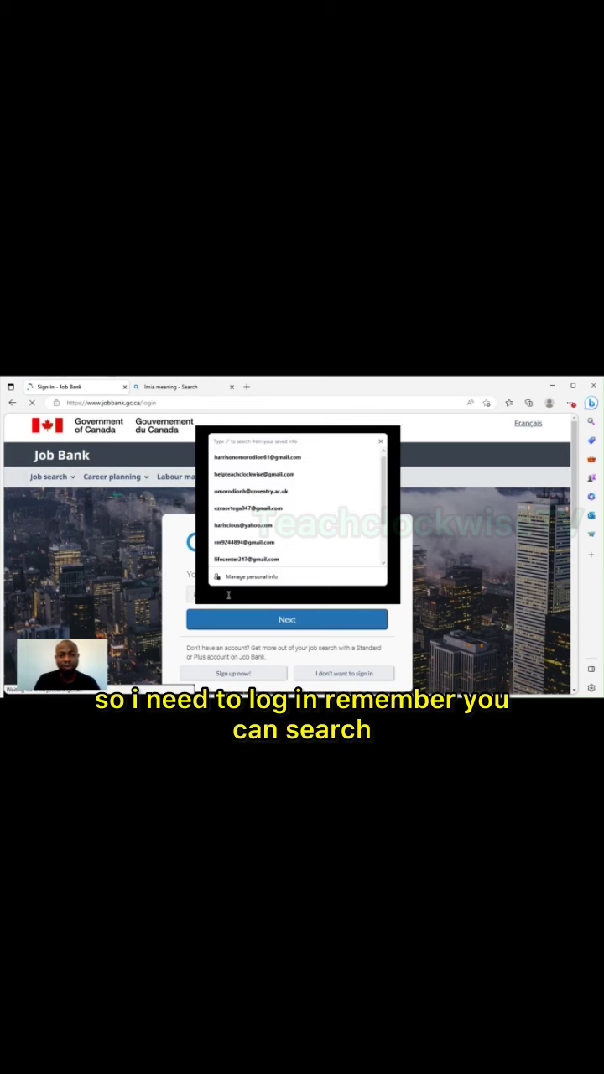
pyautogui.click(221, 594)
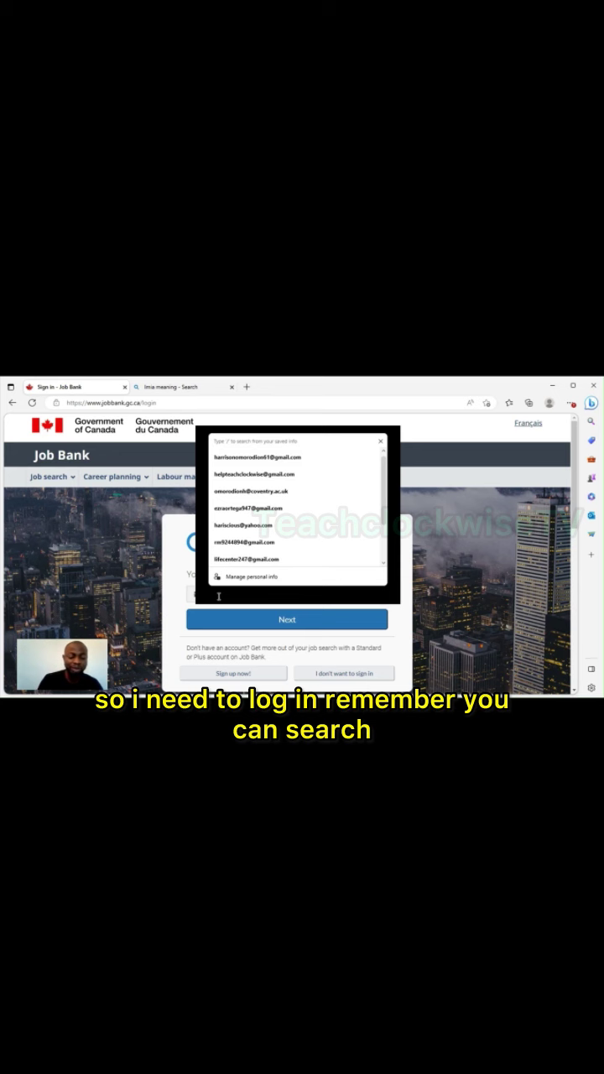
pyautogui.write('harrison')
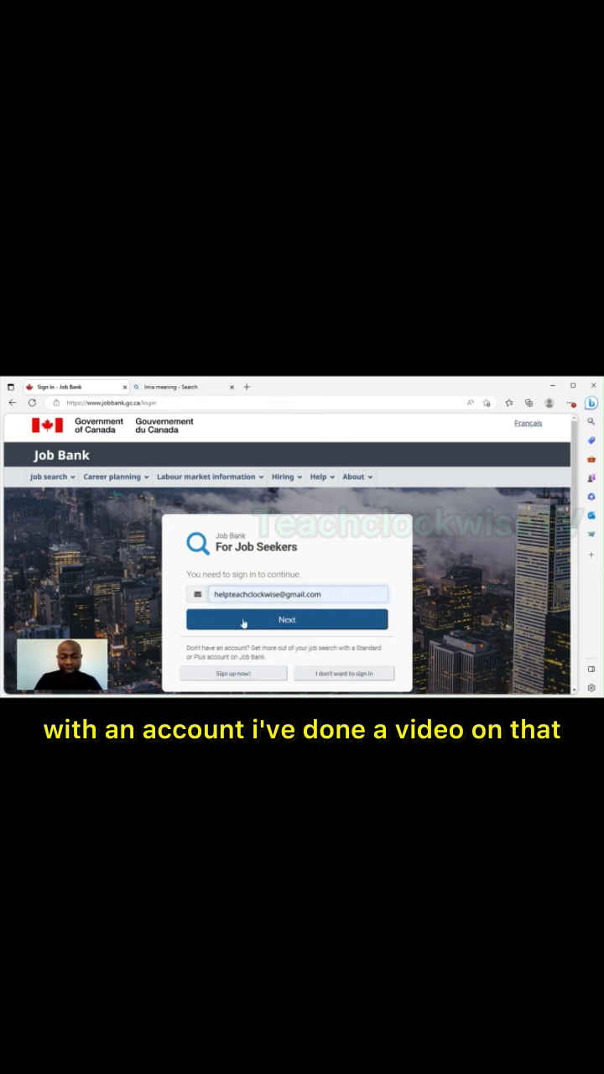
pyautogui.click(243, 620)
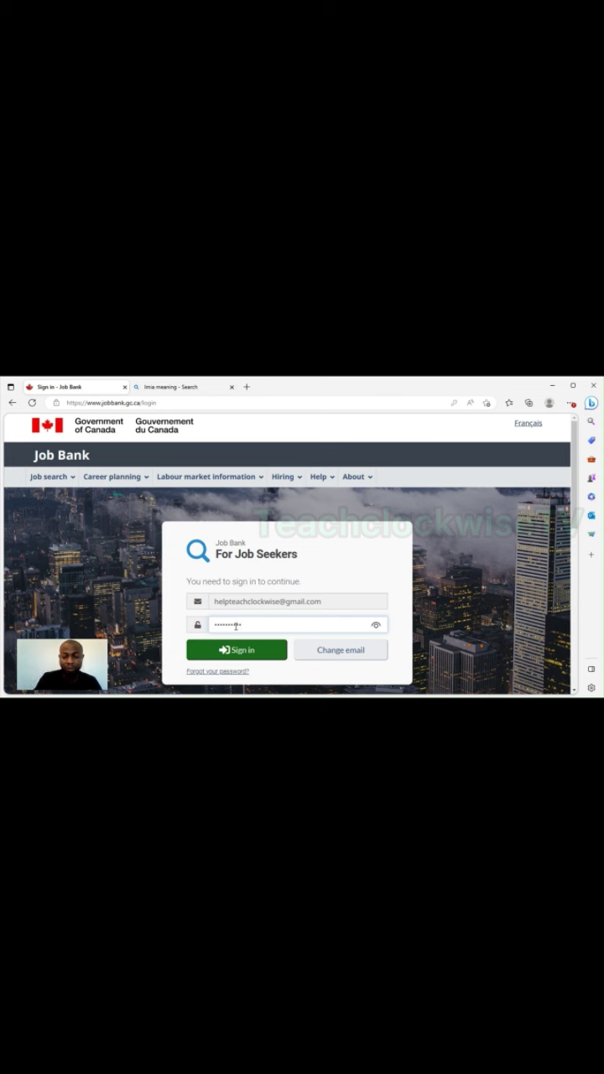
# Step: Replace the filled-in password with the correct account password and sign in
pyautogui.hotkey('ctrl', 'a')
pyautogui.press('BackSpace')
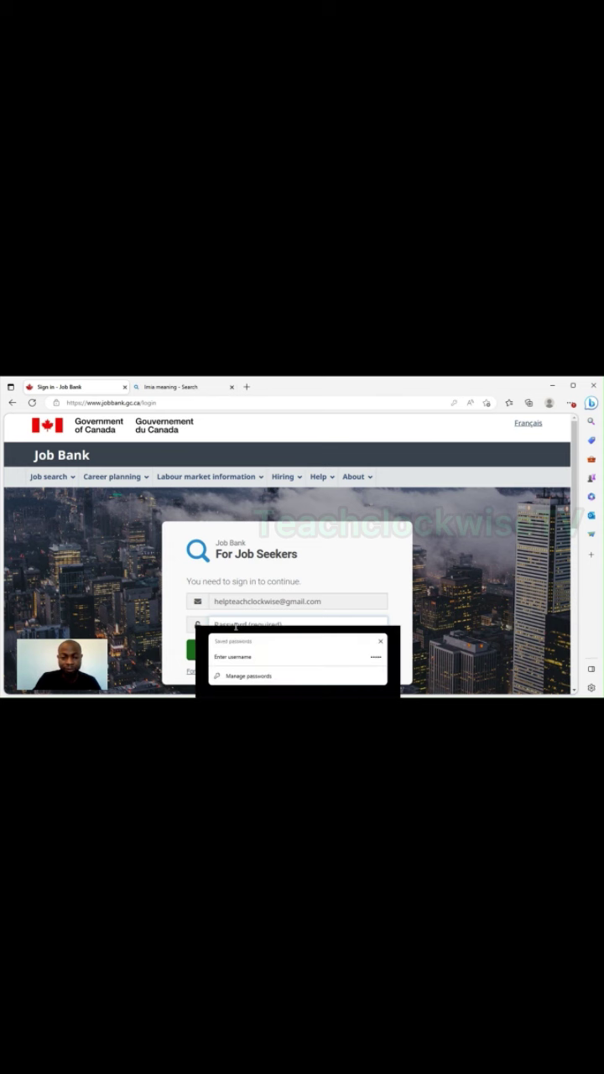
pyautogui.write('••')
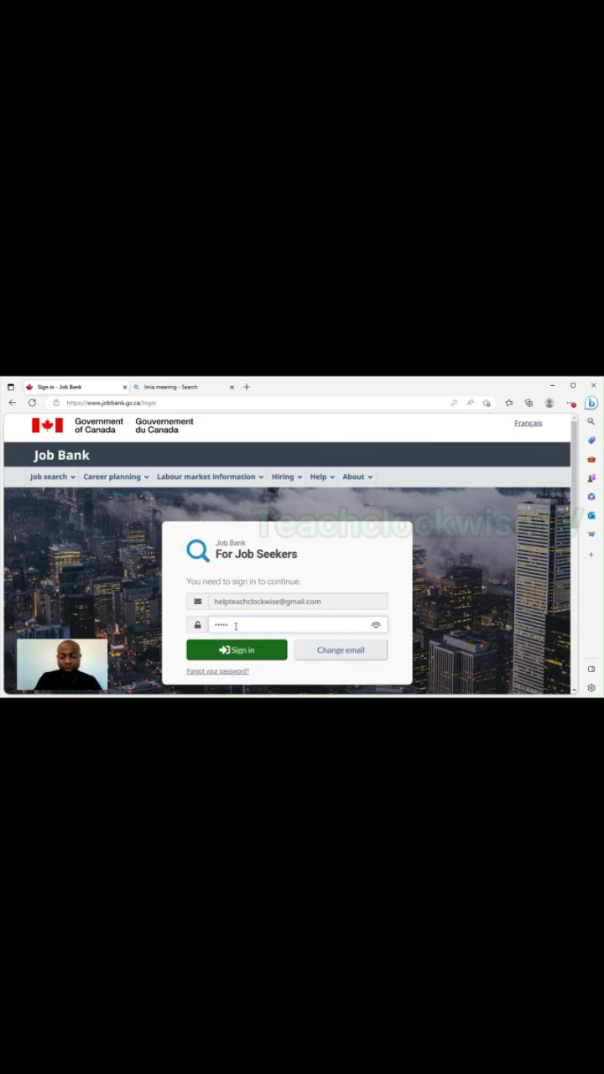
pyautogui.press('Return')
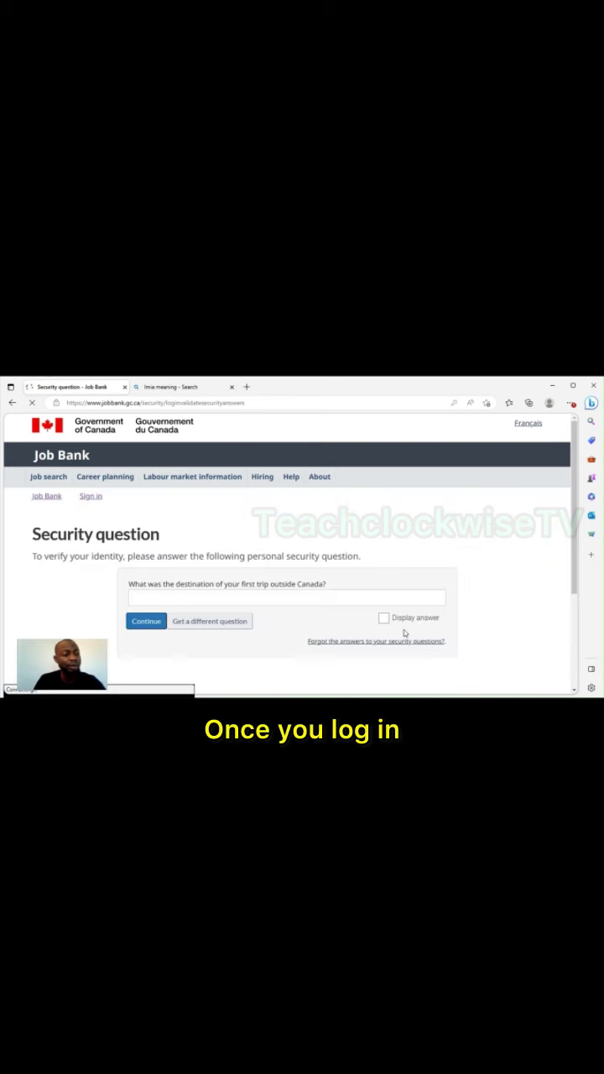
# Step: Answer the personal security question to complete the sign-in, and decline updating the browser's saved password
pyautogui.click(258, 597)
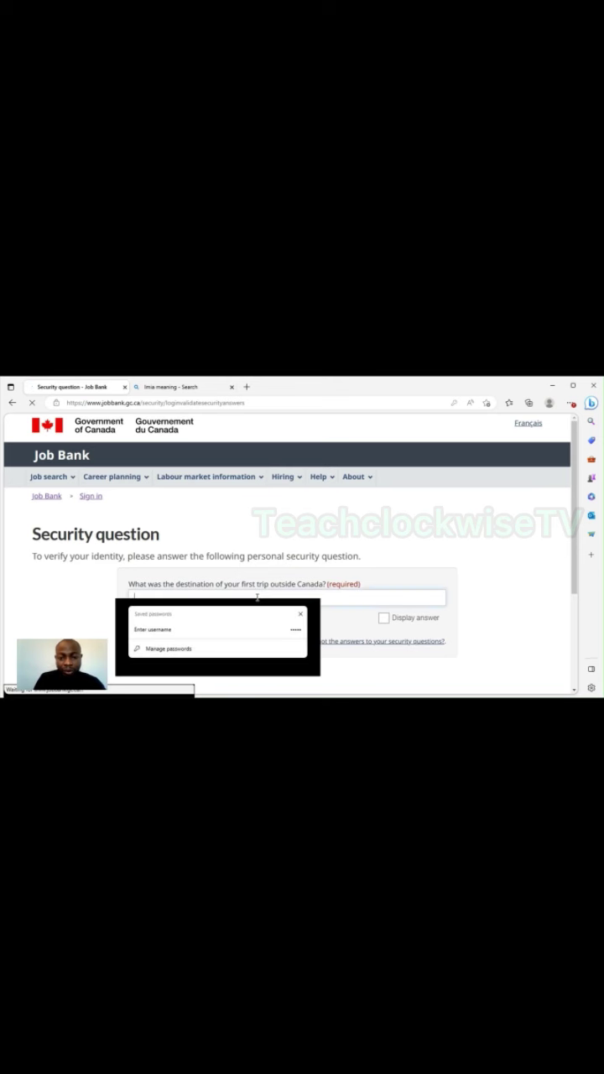
pyautogui.write('••')
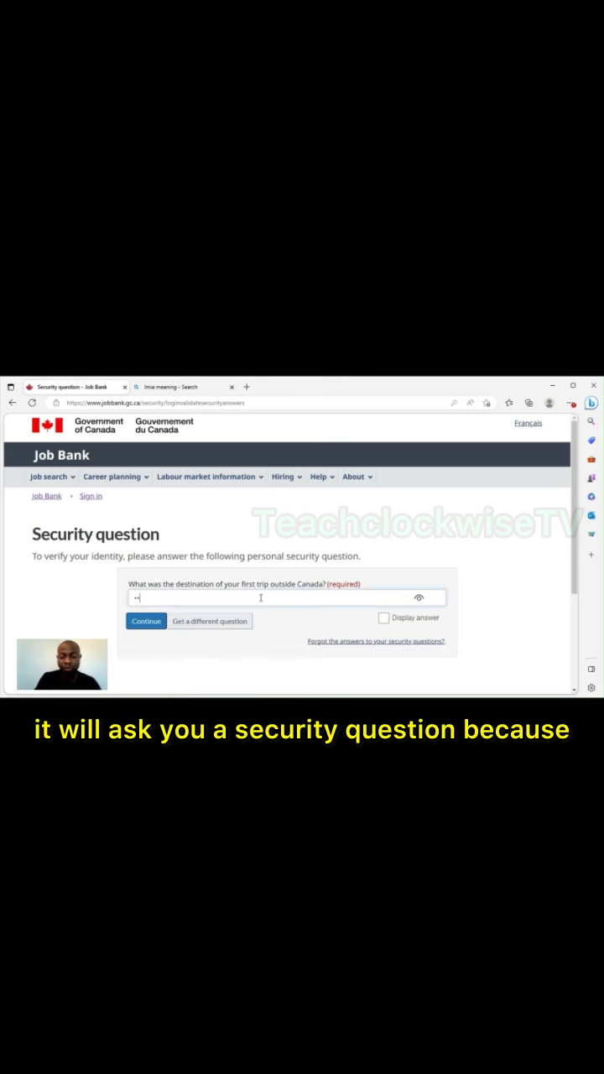
pyautogui.click(142, 625)
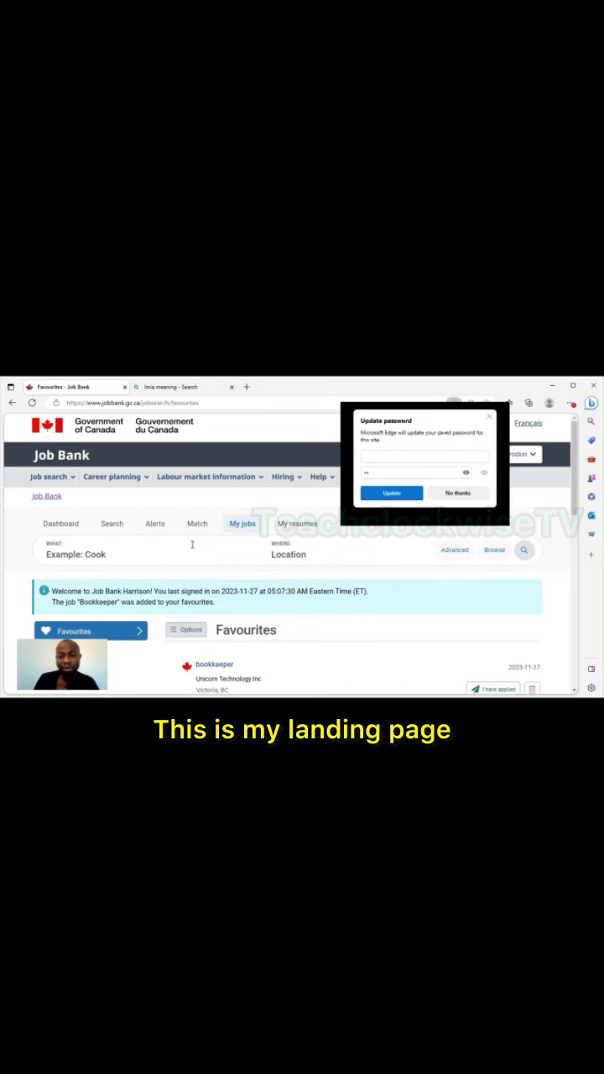
pyautogui.click(460, 495)
# Step: Review the jobs saved in the favourites list and their application-status options
pyautogui.scroll(-3, 316, 549)
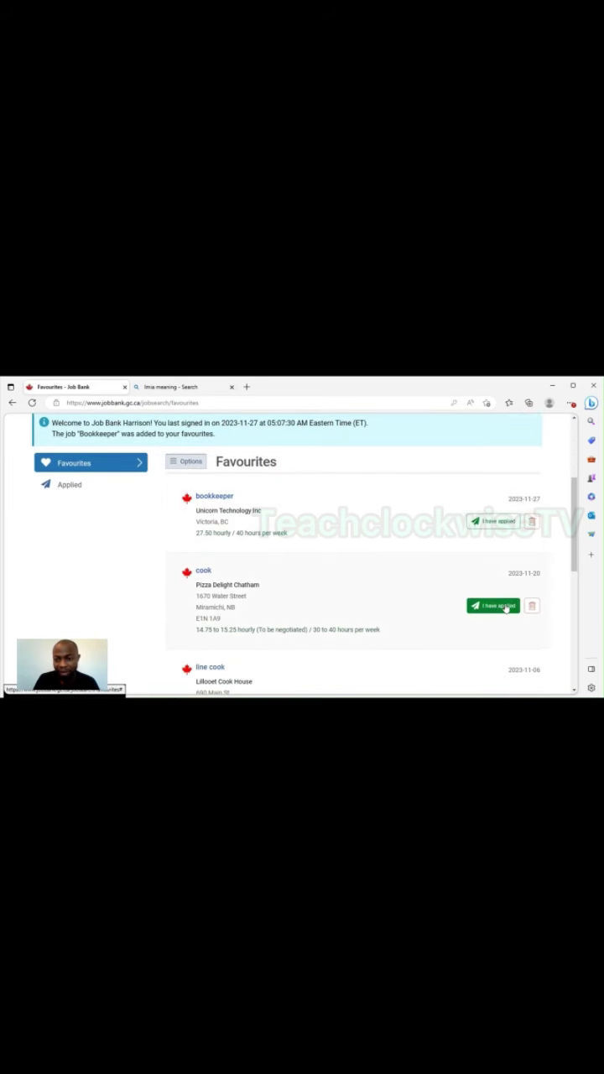
pyautogui.scroll(-2, 492, 613)
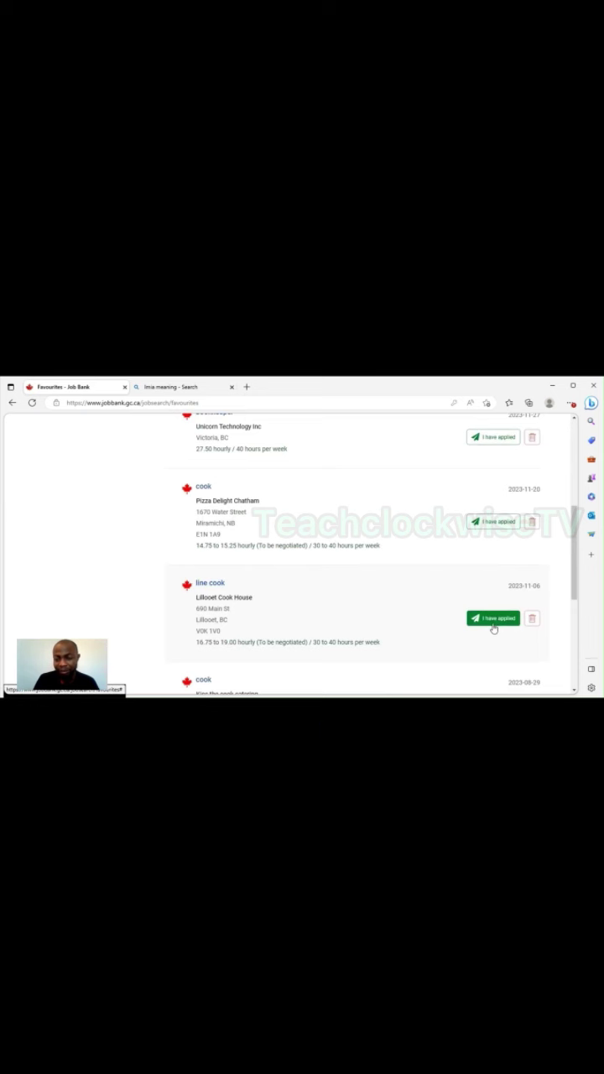
pyautogui.scroll(-2, 241, 580)
# Step: Search Job Bank for "lmia" jobs again from the favourites page while signed in
pyautogui.scroll(10, 240, 587)
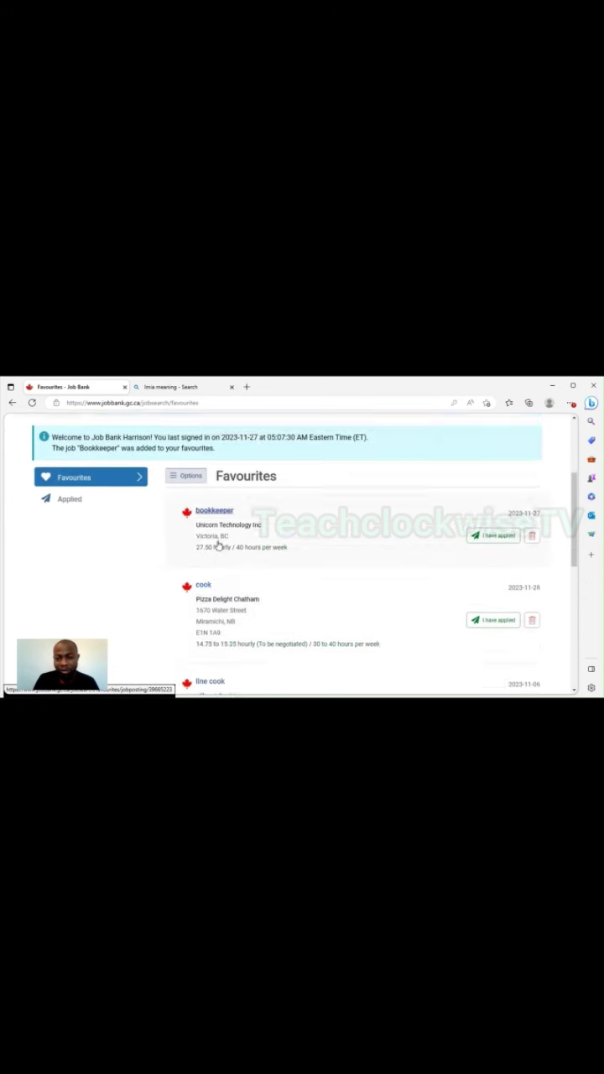
pyautogui.click(117, 558)
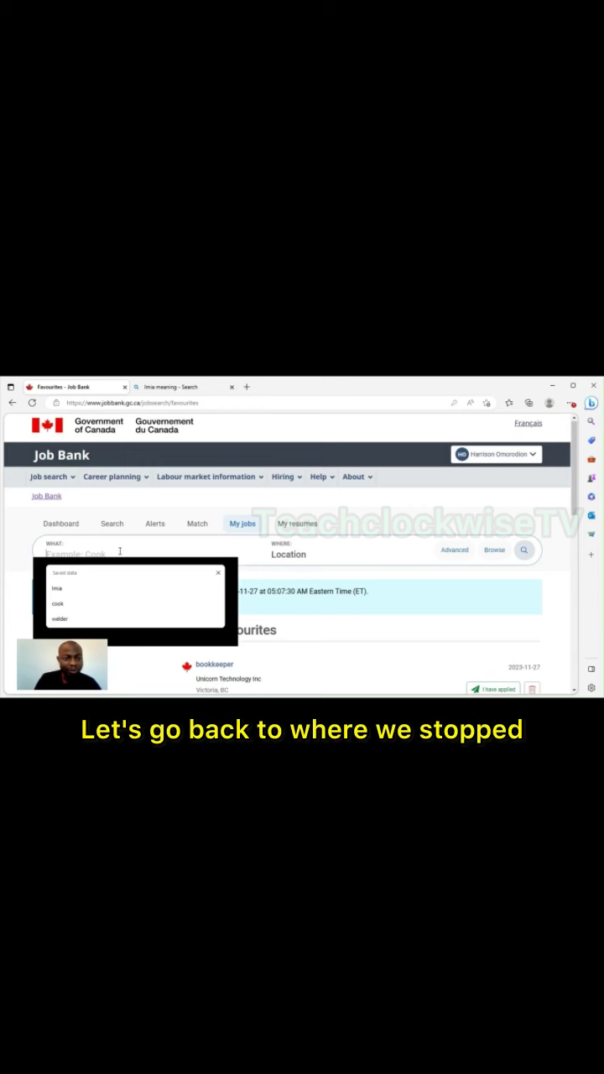
pyautogui.write('lmia')
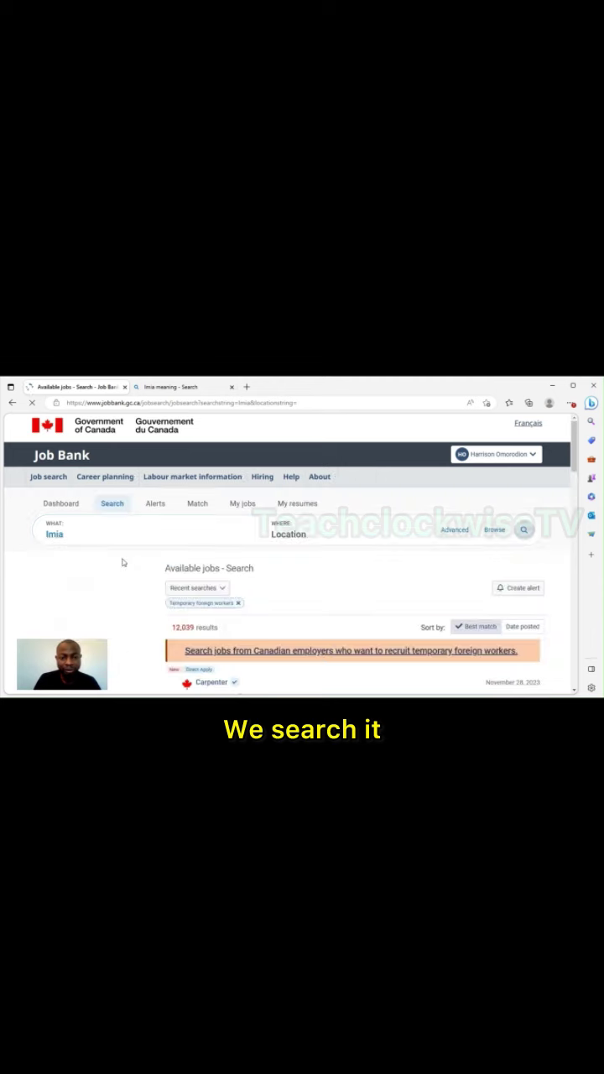
# Step: Mark the Carpenter, Bookkeeper and Retail store supervisor postings as favourites in the search results
pyautogui.scroll(-5, 234, 587)
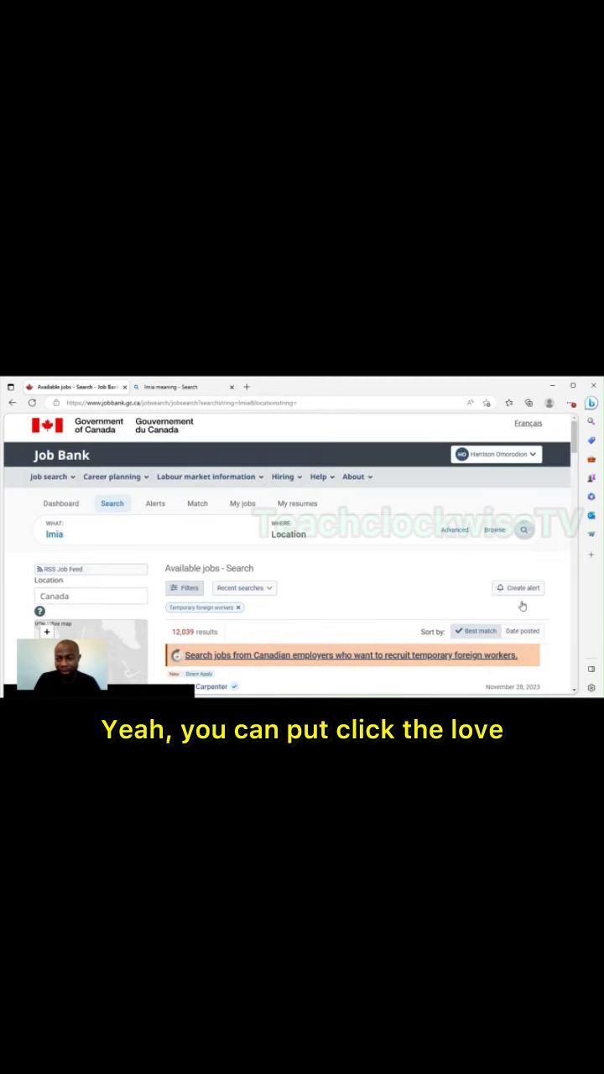
pyautogui.scroll(-1, 521, 616)
pyautogui.click(530, 588)
pyautogui.scroll(-2, 448, 628)
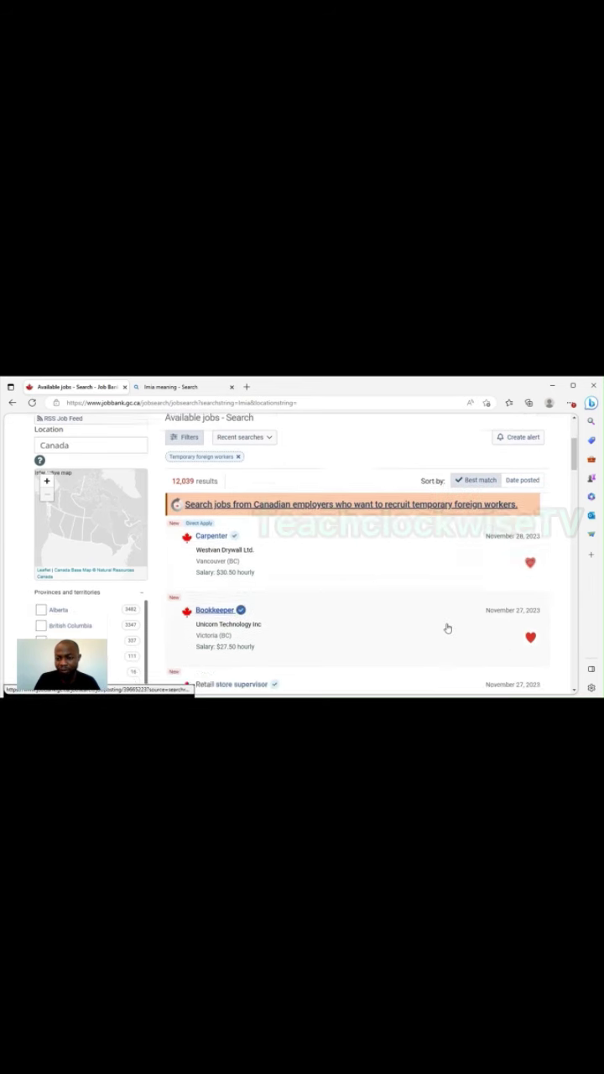
pyautogui.scroll(-2, 448, 625)
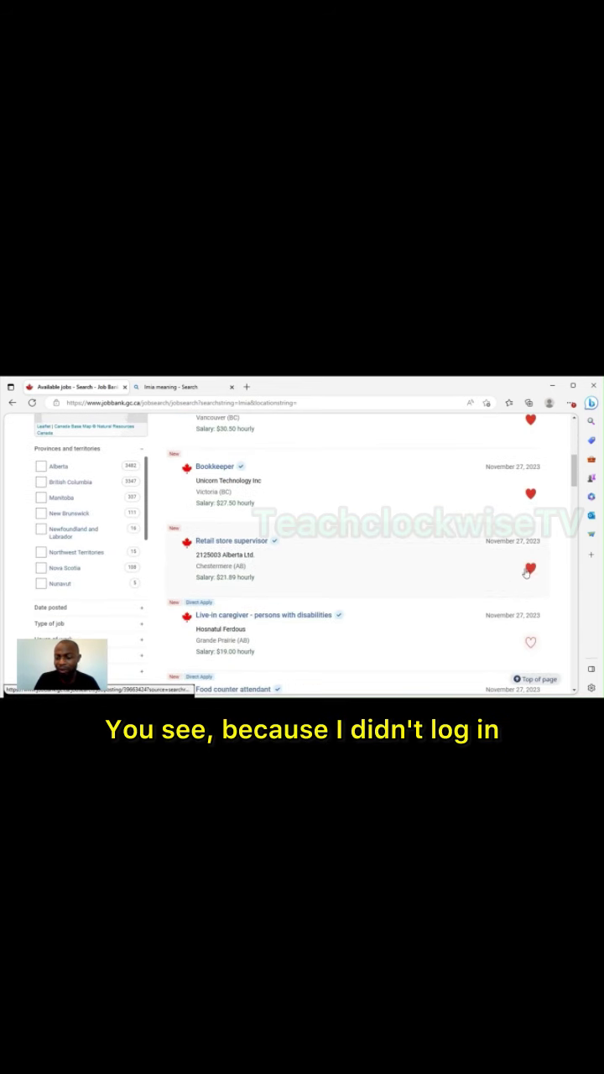
pyautogui.click(530, 569)
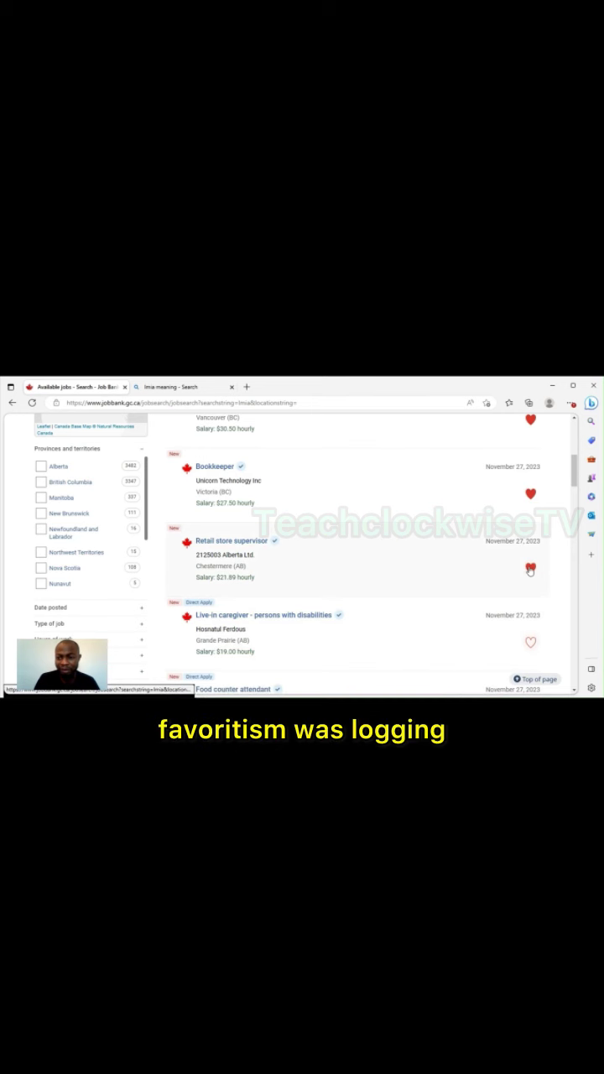
pyautogui.click(530, 569)
# Step: Open the Carpenter posting and the Bookkeeper posting from the results, each in its own new browser tab
pyautogui.scroll(-3, 249, 554)
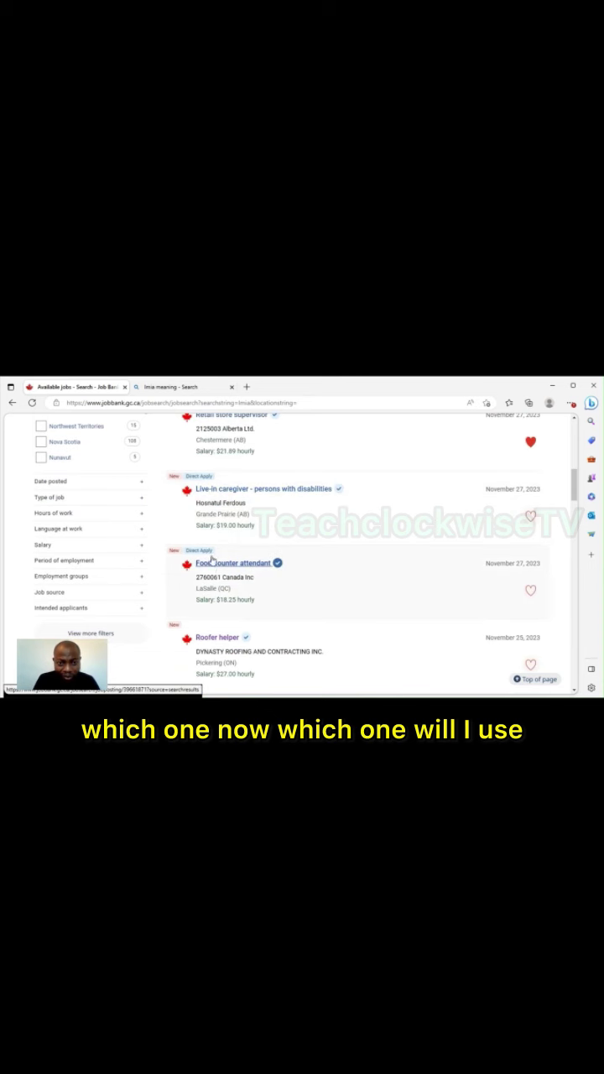
pyautogui.scroll(6, 254, 540)
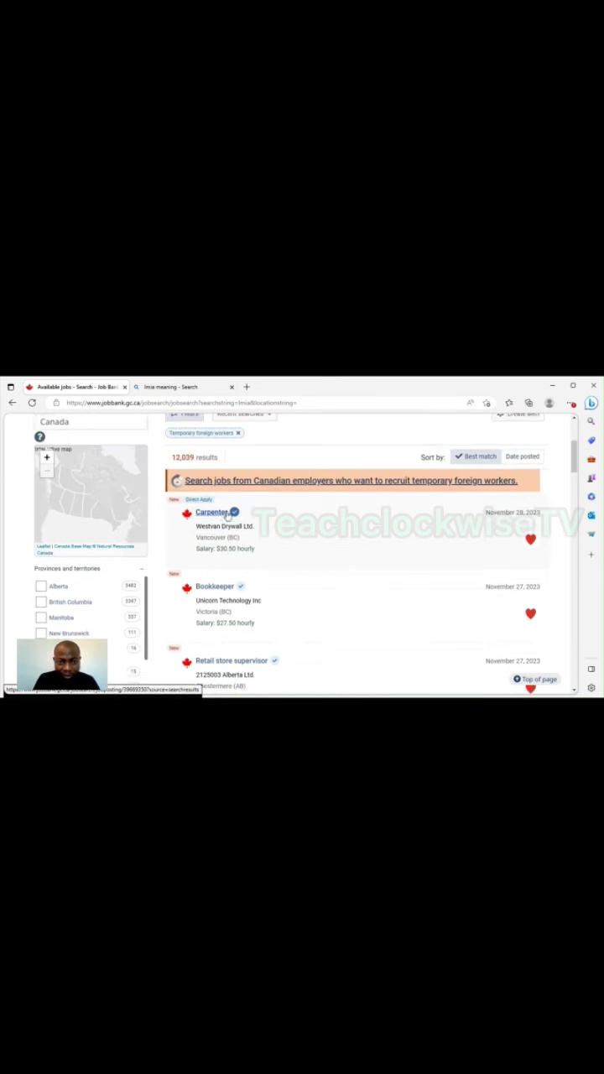
pyautogui.rightClick(215, 524)
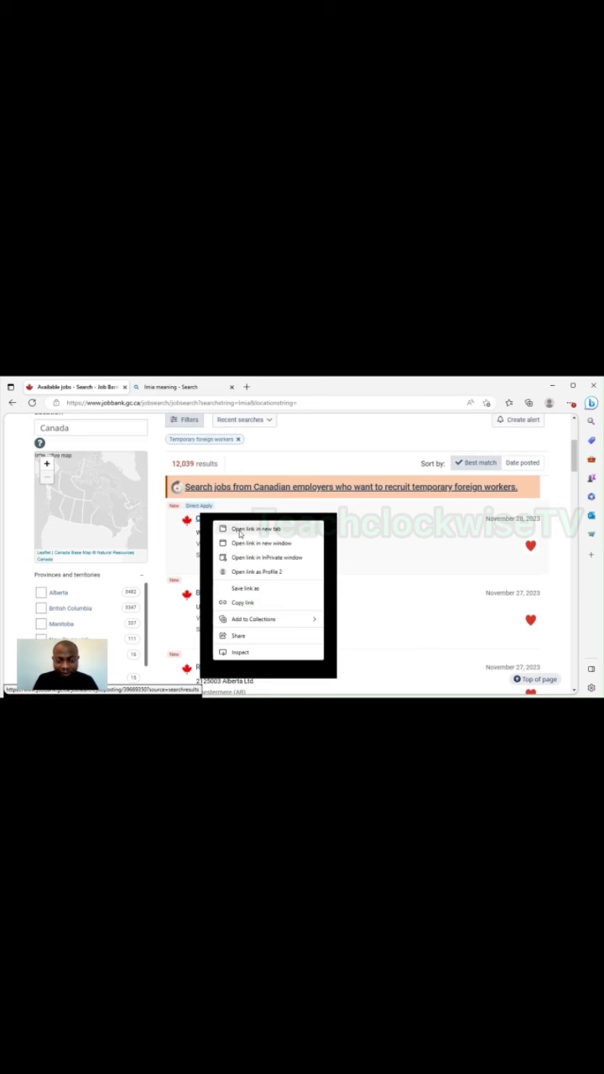
pyautogui.click(242, 530)
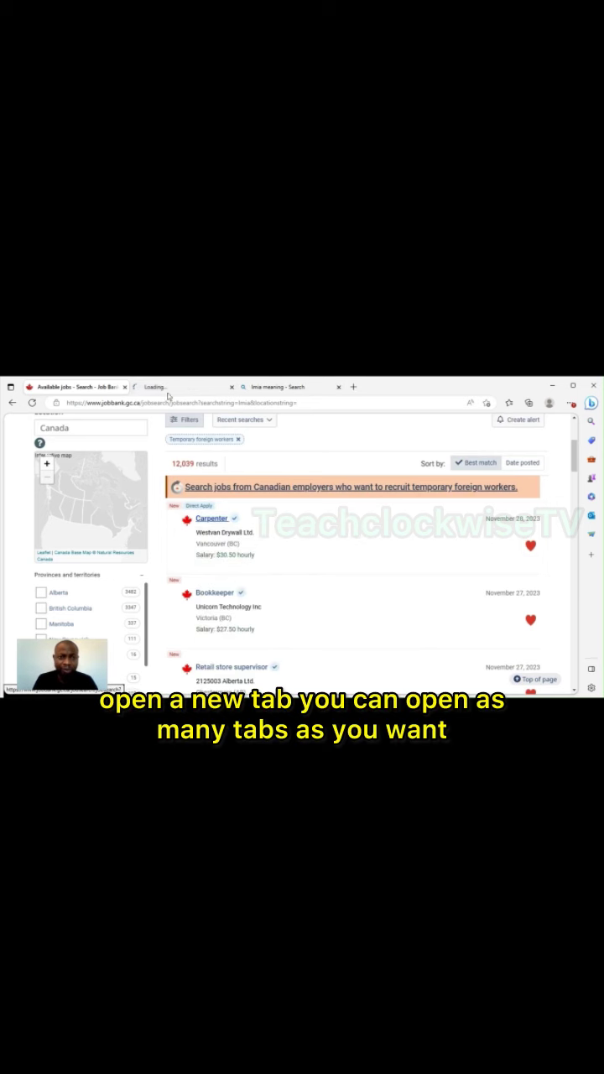
pyautogui.rightClick(216, 594)
pyautogui.click(258, 466)
pyautogui.scroll(-1, 258, 467)
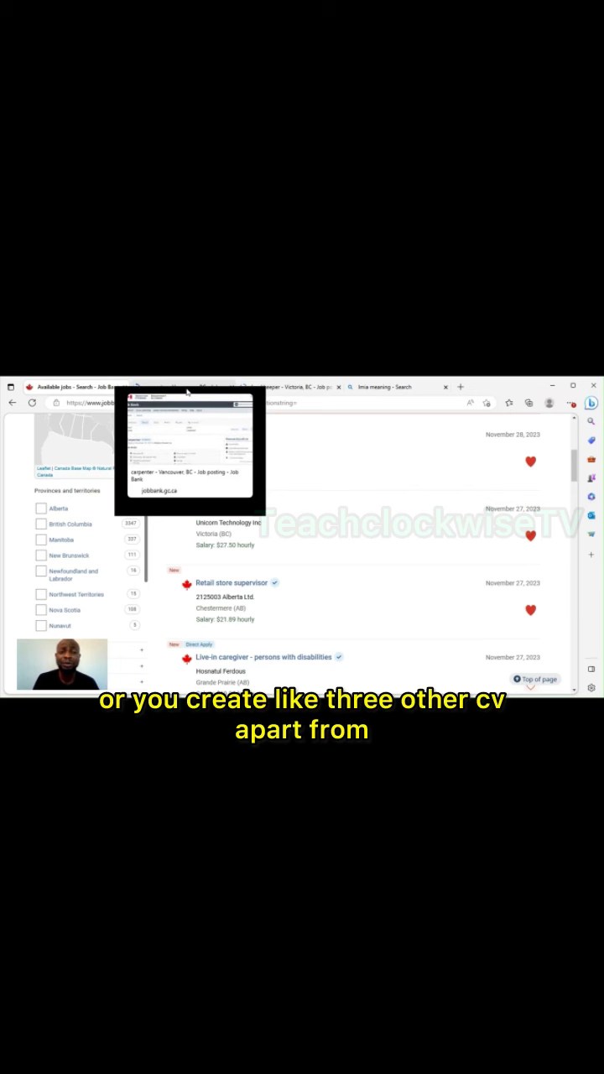
# Step: Examine the Carpenter posting's LMIA notice and its job details, highlighting the notice and the number of vacancies
pyautogui.click(187, 388)
pyautogui.scroll(-3, 146, 575)
pyautogui.scroll(-2, 146, 575)
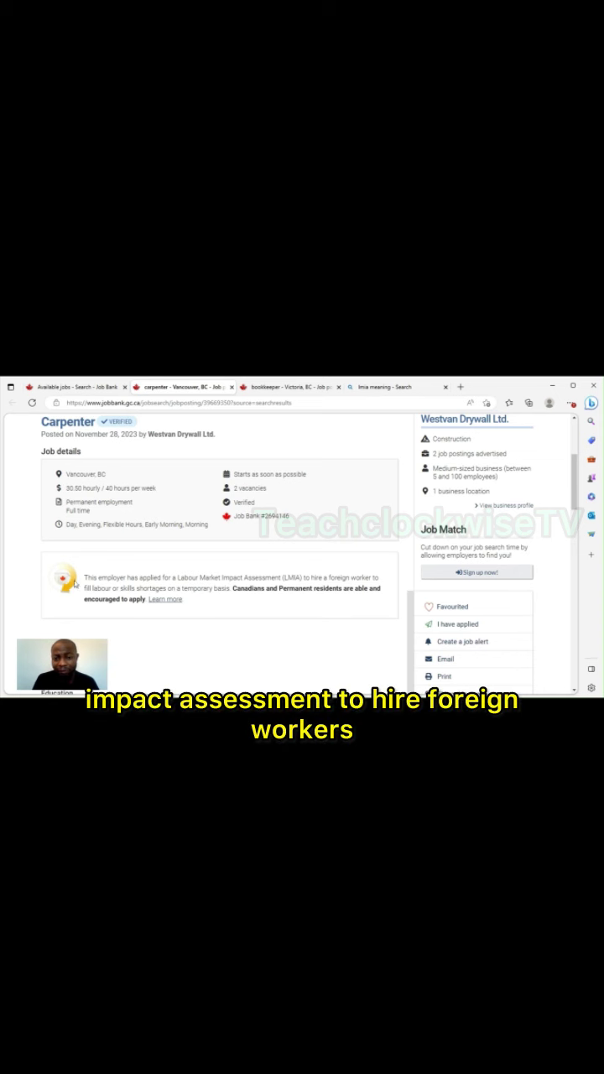
pyautogui.moveTo(83, 577); pyautogui.dragTo(366, 610)
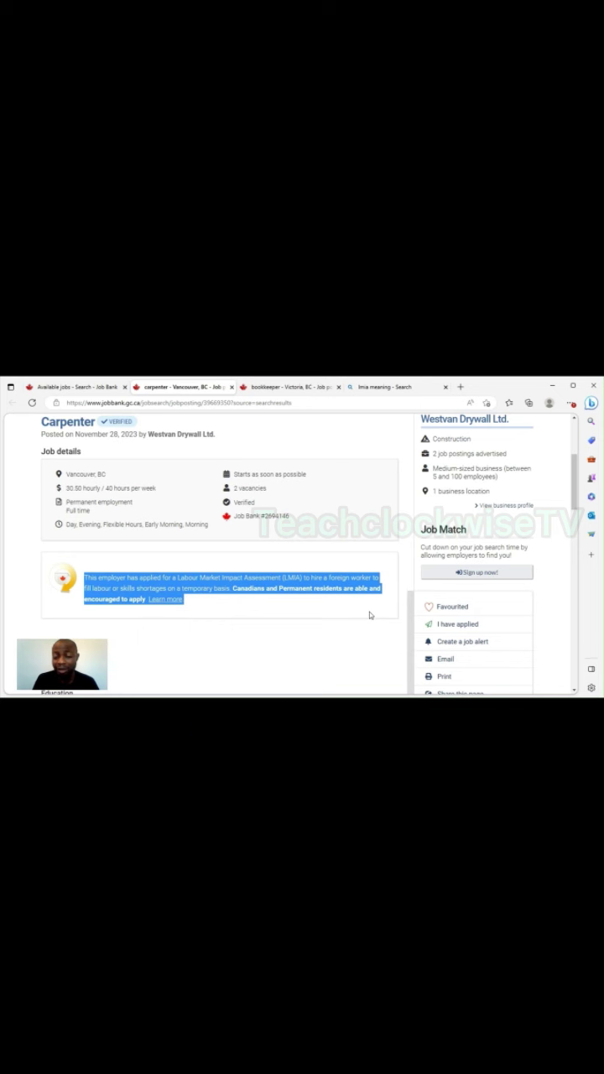
pyautogui.scroll(2, 352, 604)
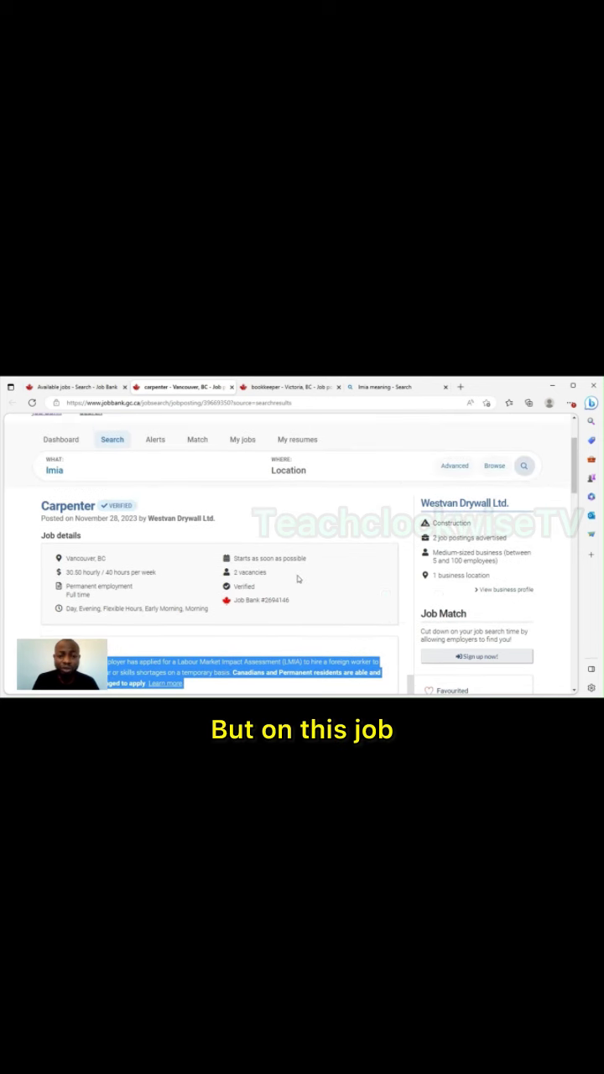
pyautogui.click(307, 521)
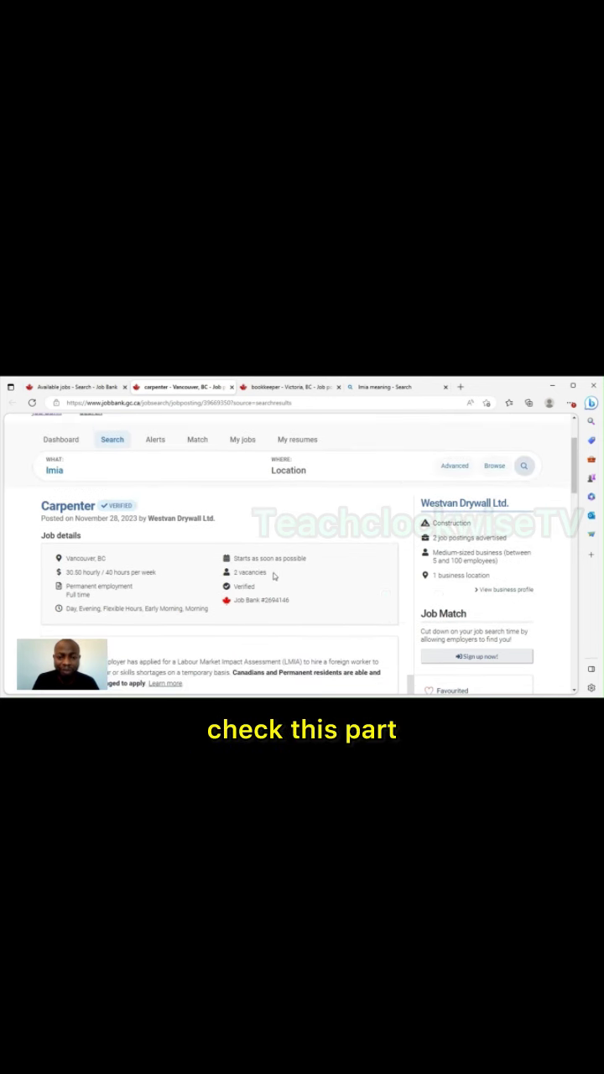
pyautogui.moveTo(274, 577); pyautogui.dragTo(240, 572)
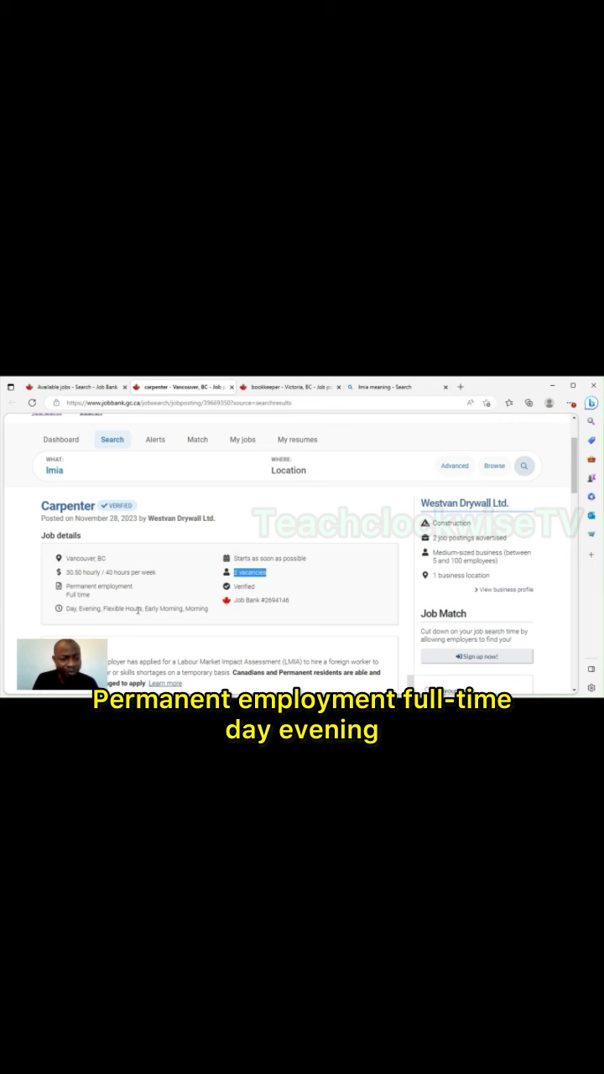
# Step: Read the Carpenter posting's language, education, experience and work site requirements, and highlight the full list of tasks
pyautogui.scroll(-5, 159, 590)
pyautogui.scroll(-2, 63, 566)
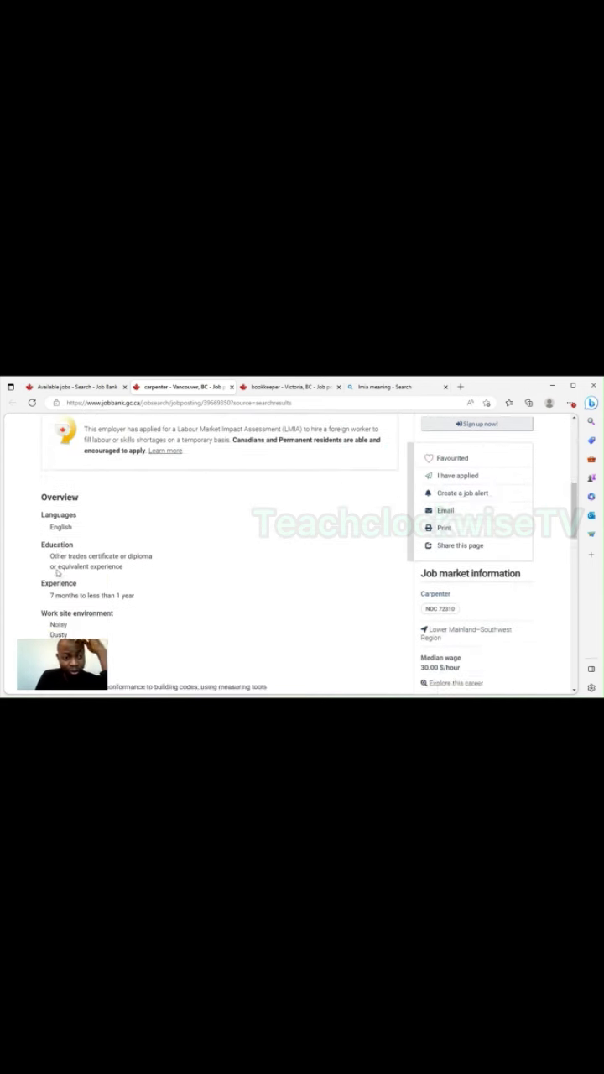
pyautogui.scroll(1, 65, 555)
pyautogui.scroll(-2, 64, 556)
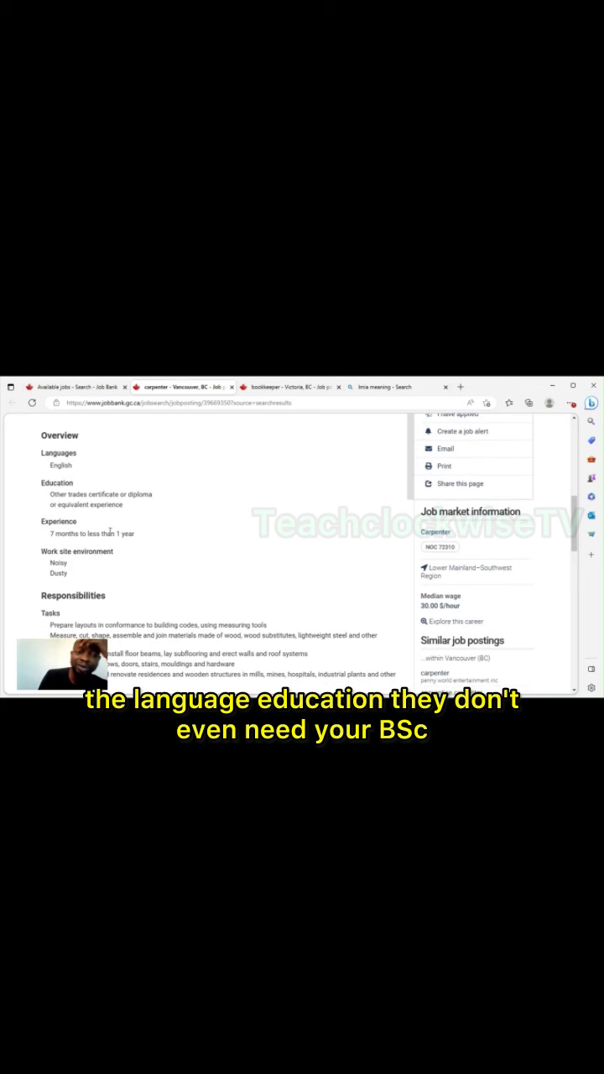
pyautogui.scroll(-1, 92, 537)
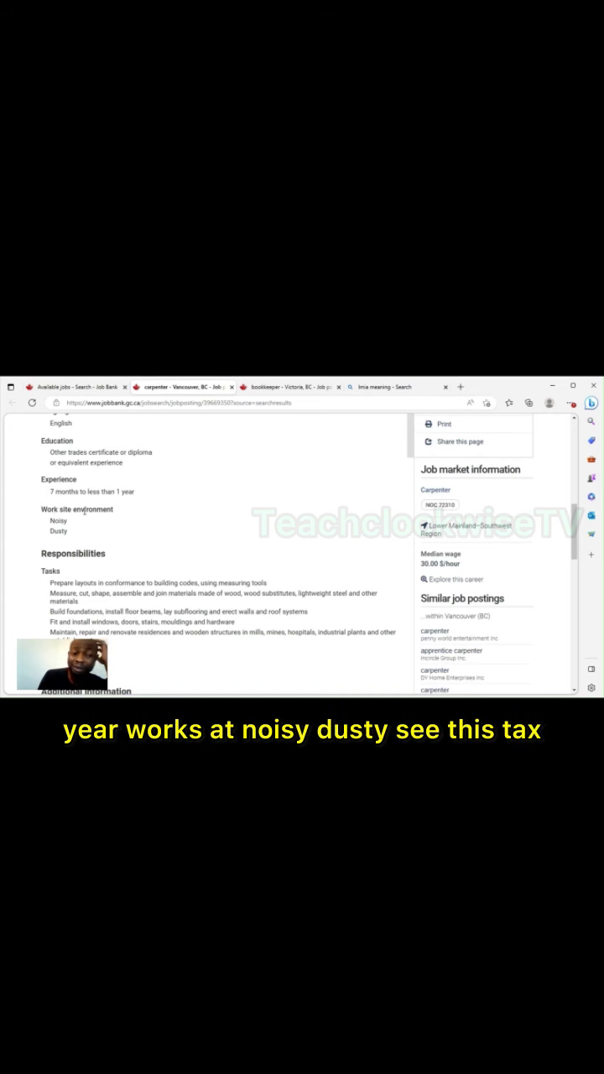
pyautogui.scroll(-2, 57, 520)
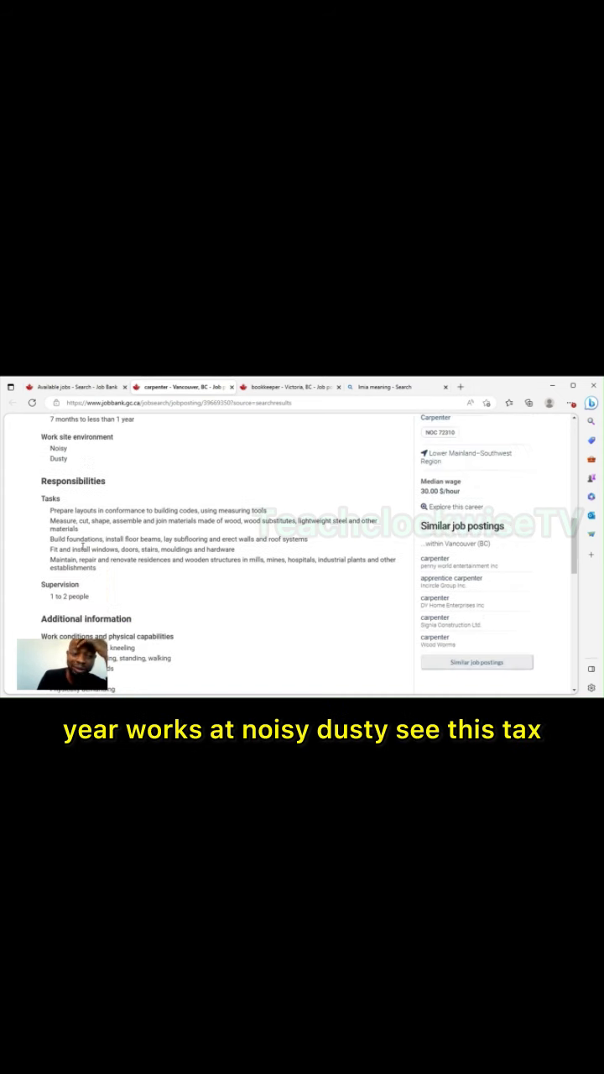
pyautogui.moveTo(52, 499); pyautogui.dragTo(167, 562)
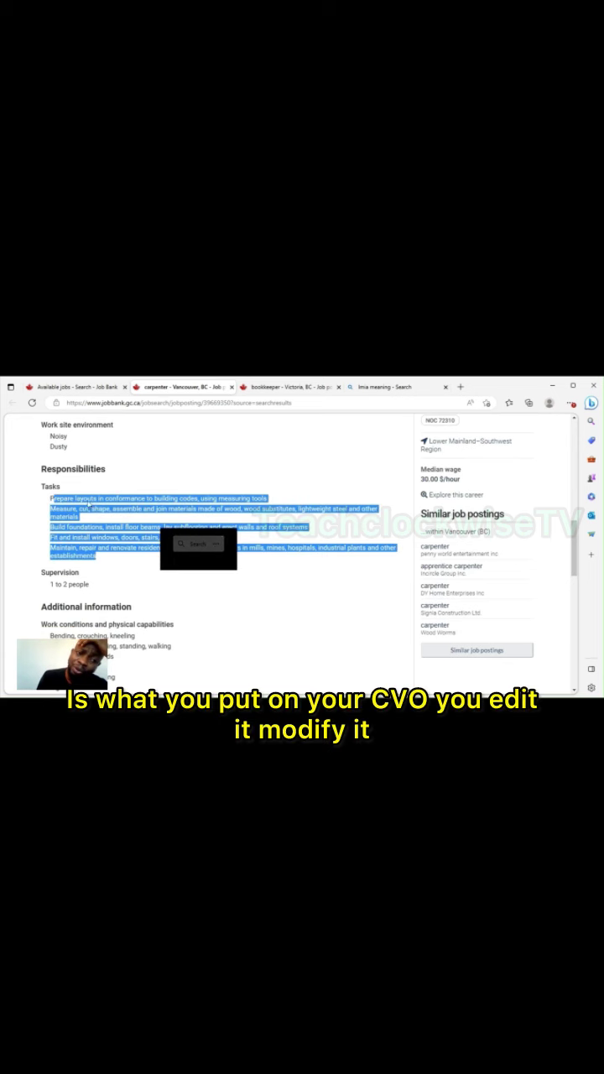
pyautogui.click(54, 500)
pyautogui.moveTo(48, 504); pyautogui.dragTo(385, 561)
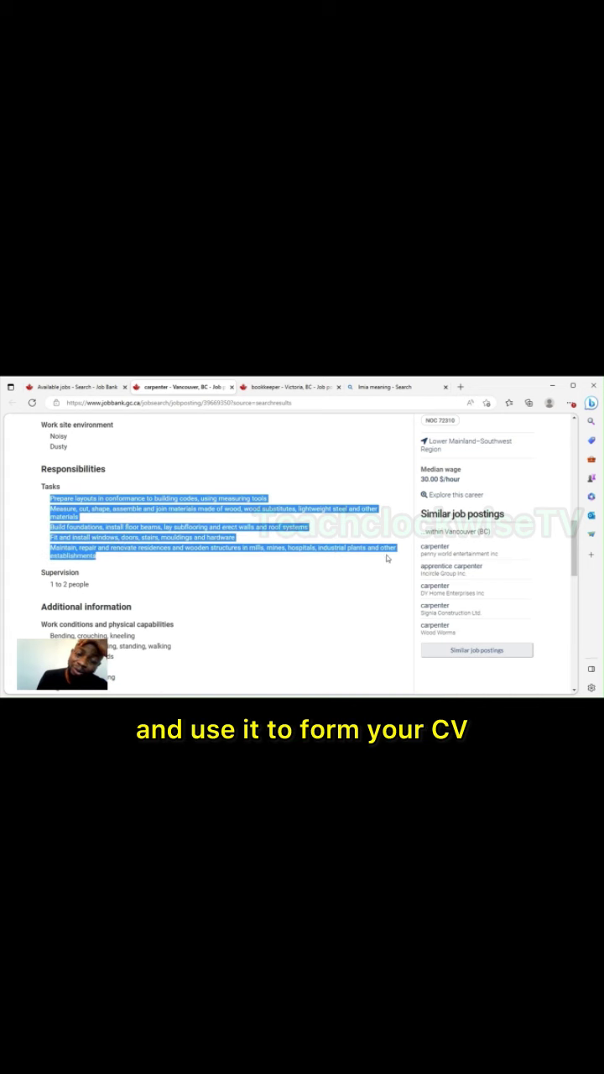
# Step: Check the Carpenter posting's work conditions, who can apply and the advertised-until date, highlighting the work-permit line and the date
pyautogui.scroll(-5, 93, 521)
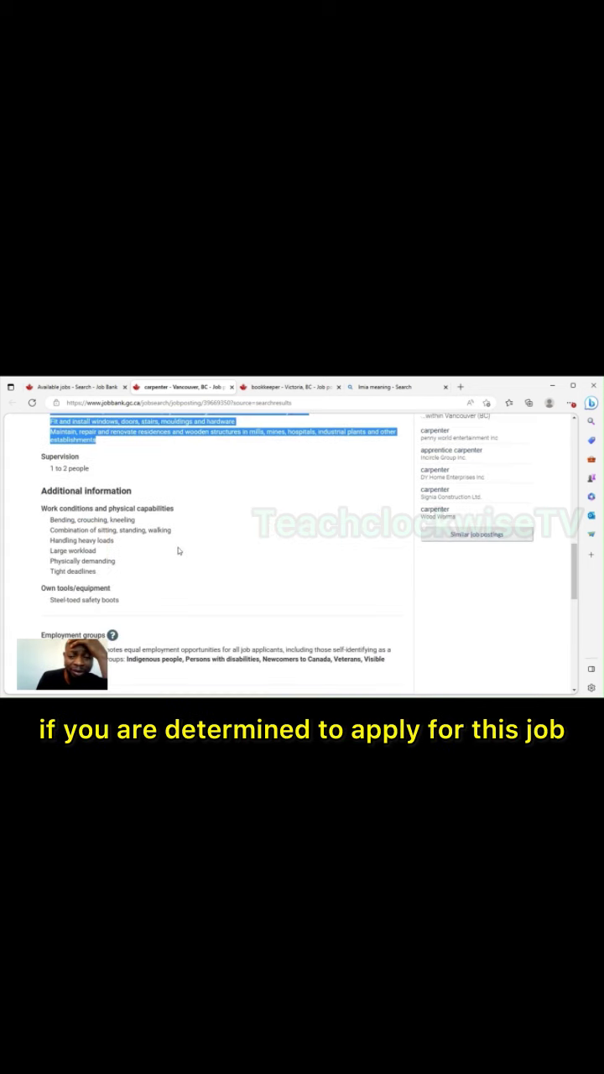
pyautogui.scroll(-3, 92, 521)
pyautogui.scroll(-3, 73, 546)
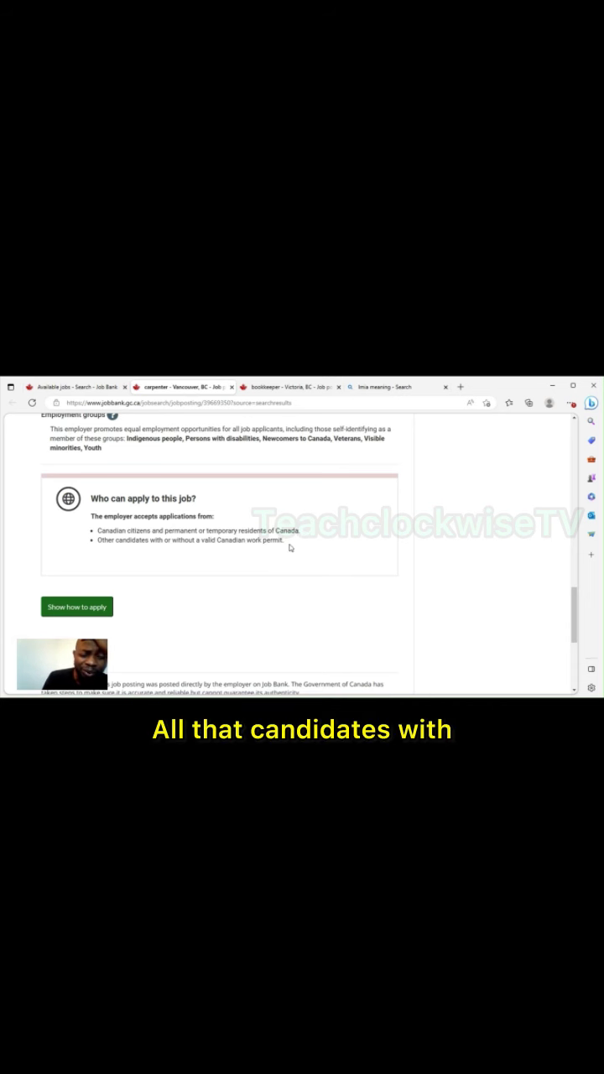
pyautogui.moveTo(289, 547); pyautogui.dragTo(95, 547)
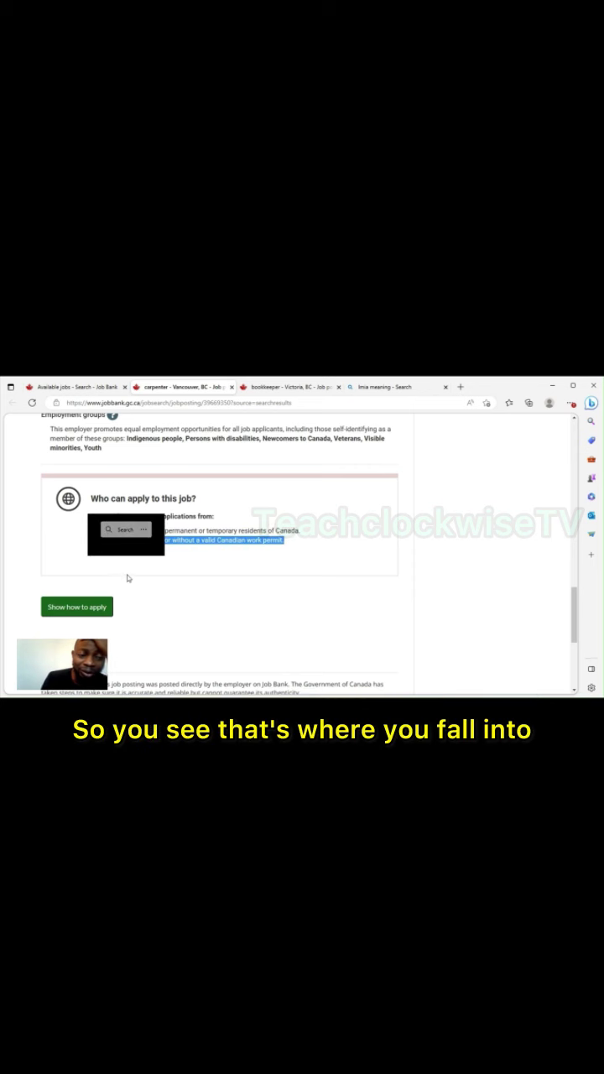
pyautogui.scroll(-2, 94, 575)
pyautogui.moveTo(85, 573); pyautogui.dragTo(69, 573)
pyautogui.click(85, 573)
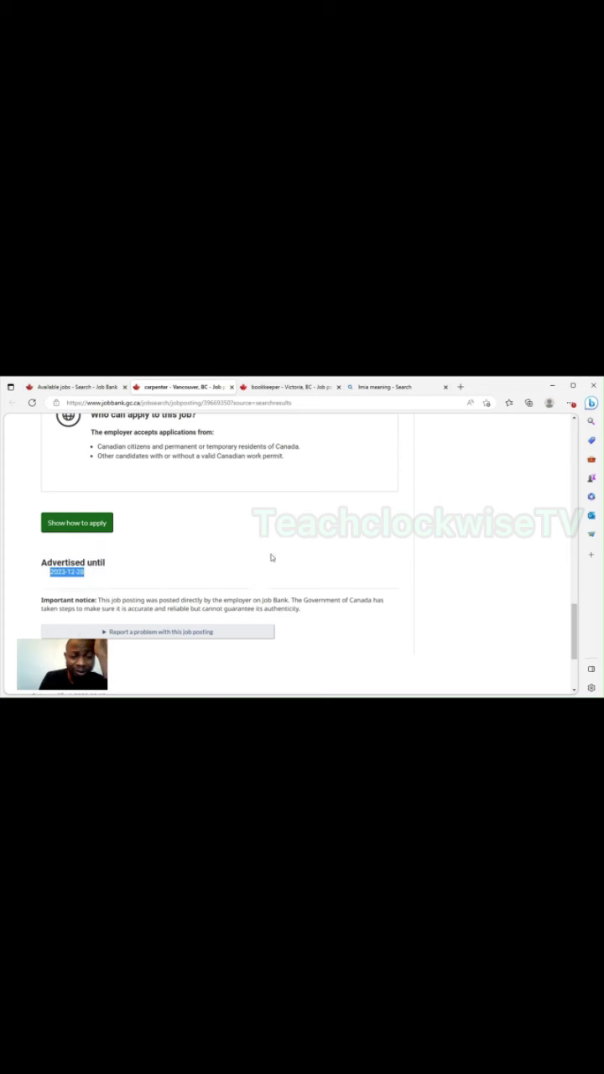
# Step: Reveal how to apply for the Carpenter job and copy the employer's application e-mail address
pyautogui.scroll(-1, 193, 534)
pyautogui.click(64, 489)
pyautogui.scroll(-1, 248, 498)
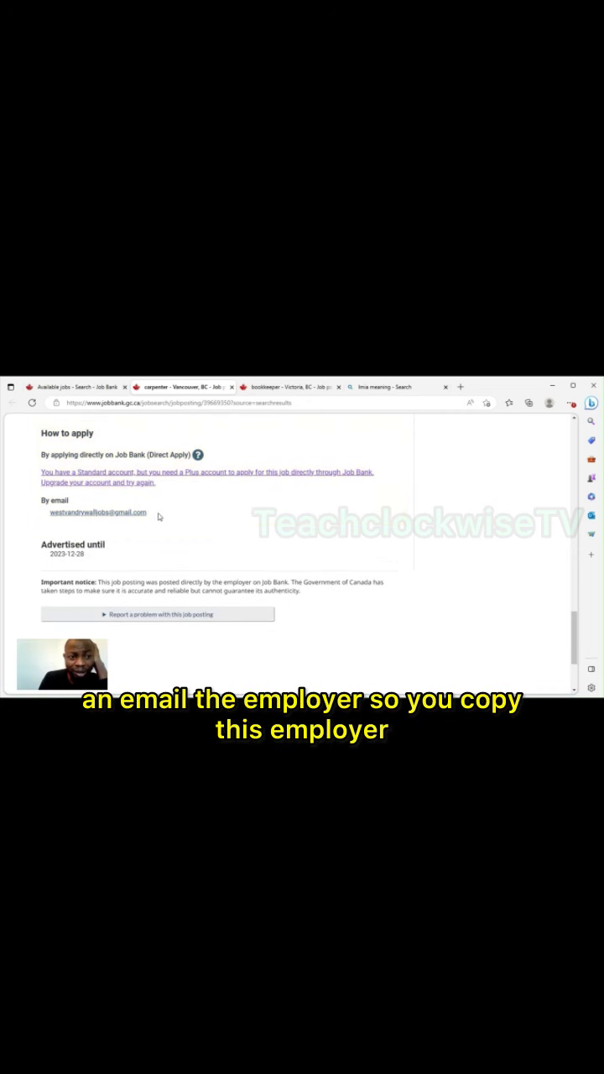
pyautogui.moveTo(148, 512); pyautogui.dragTo(67, 512)
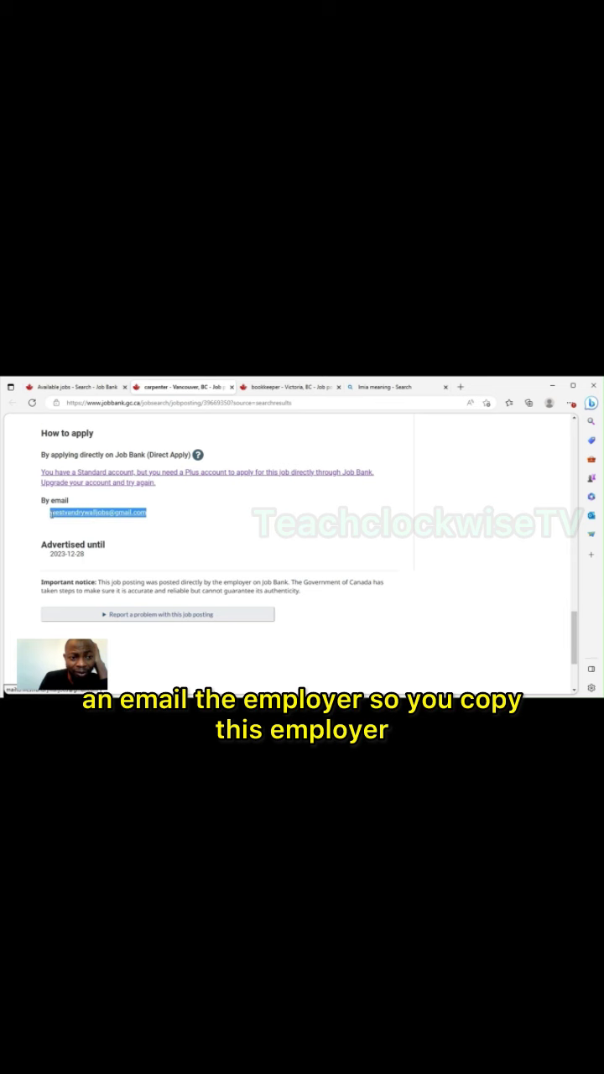
pyautogui.click(42, 521)
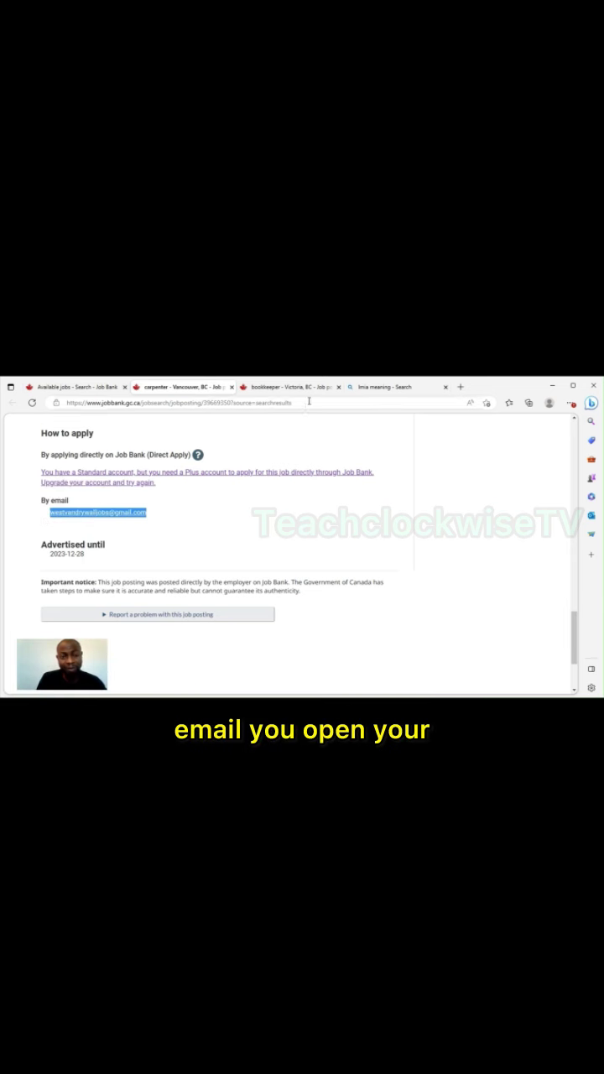
# Step: Open gmail.com in the "lmia meaning" search tab and address a new message to the copied employer e-mail
pyautogui.click(374, 388)
pyautogui.click(303, 406)
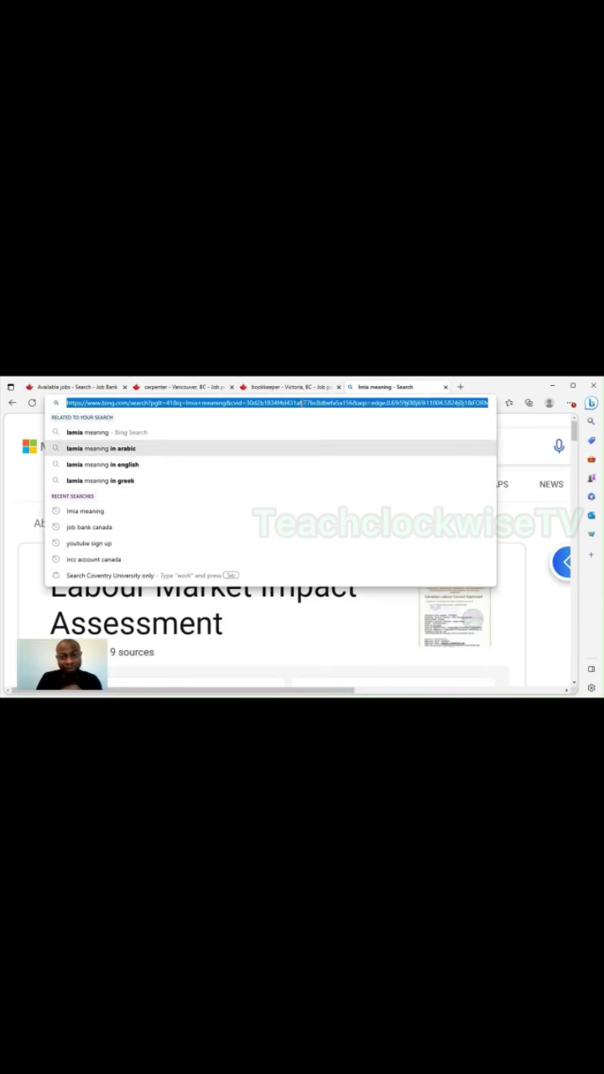
pyautogui.write('gmail.com')
pyautogui.press('Return')
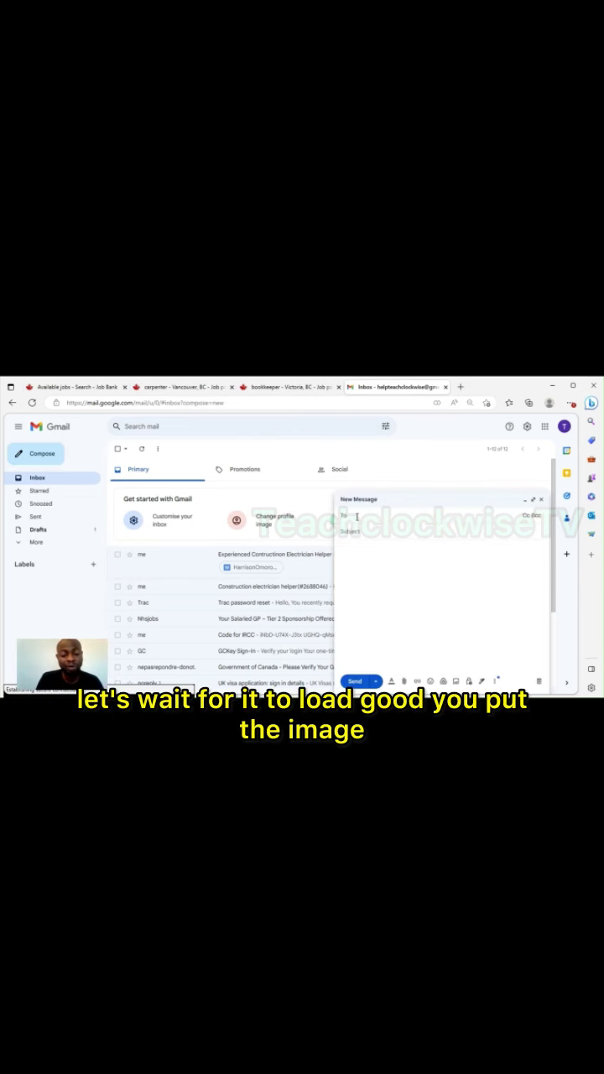
pyautogui.hotkey('ctrl', 'v')
pyautogui.press('Tab')
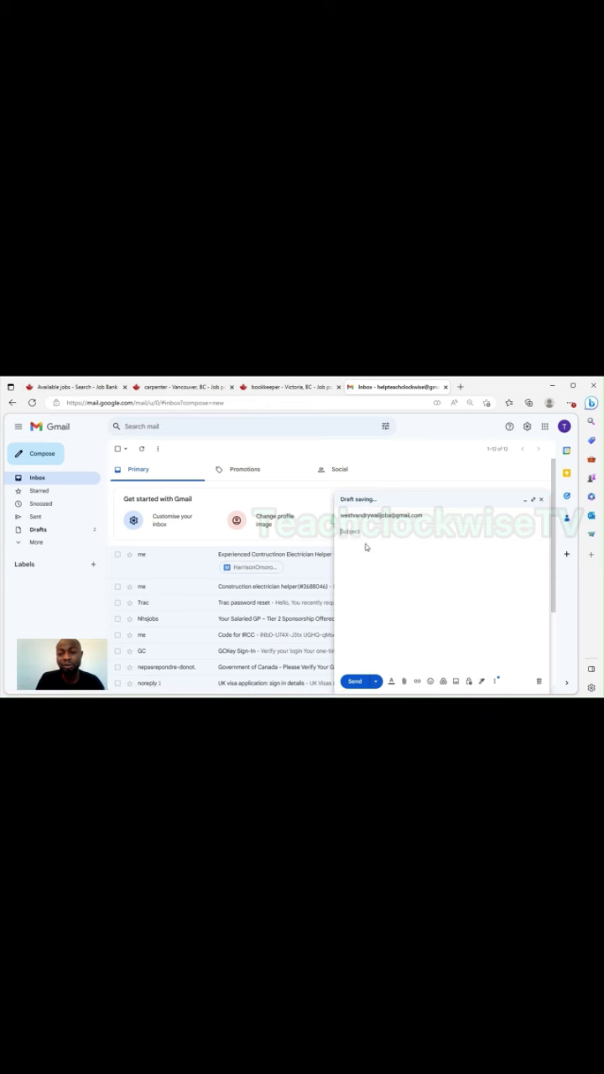
# Step: Copy the job title "Carpenter" from the Vancouver posting and paste it as the subject of the new e-mail
pyautogui.click(179, 388)
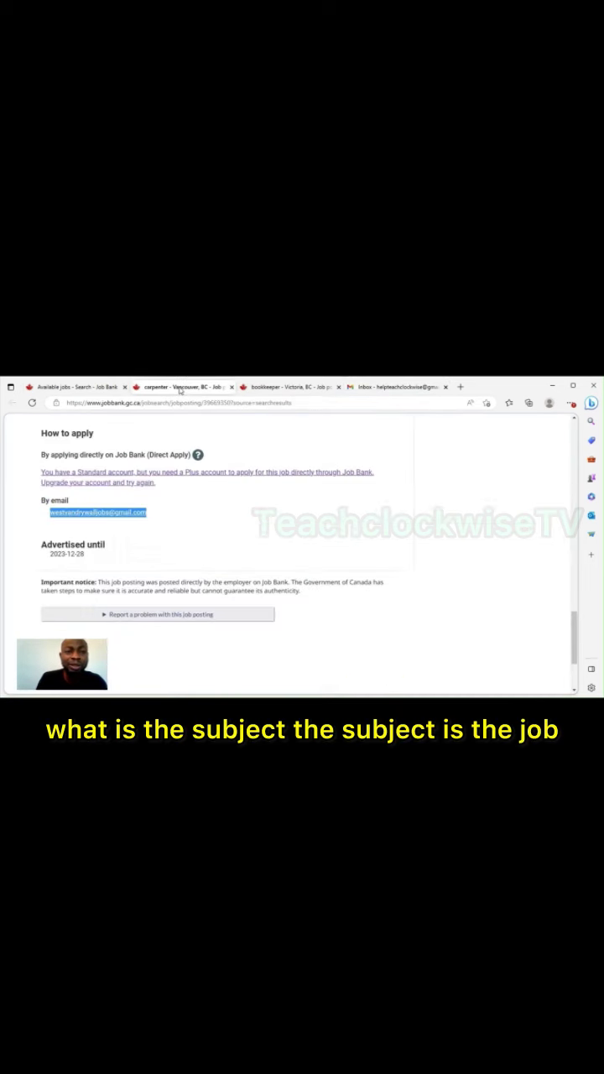
pyautogui.scroll(10, 130, 474)
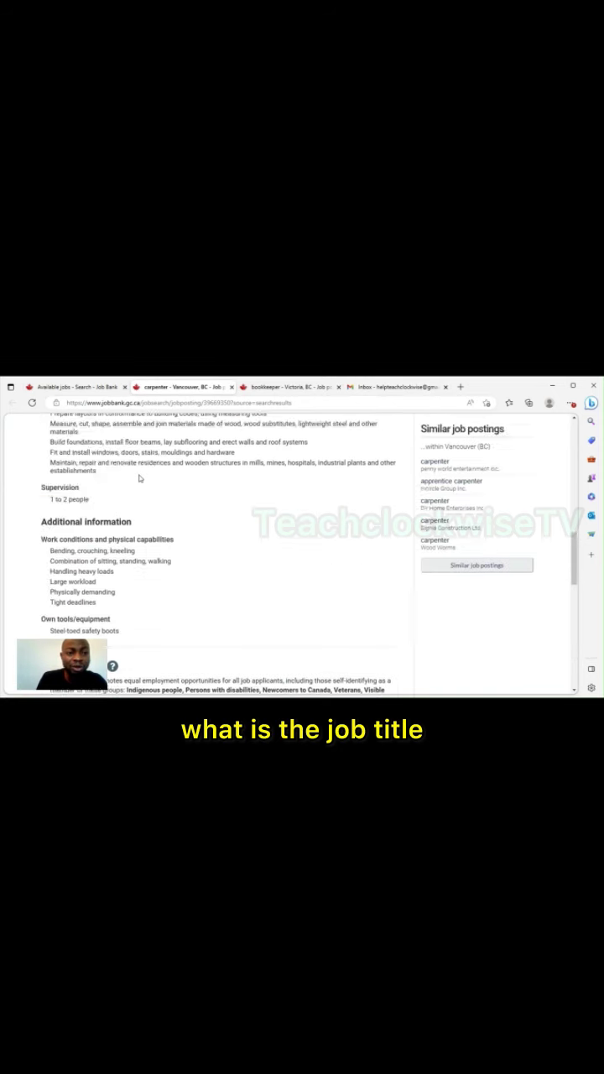
pyautogui.scroll(10, 140, 489)
pyautogui.scroll(-3, 132, 494)
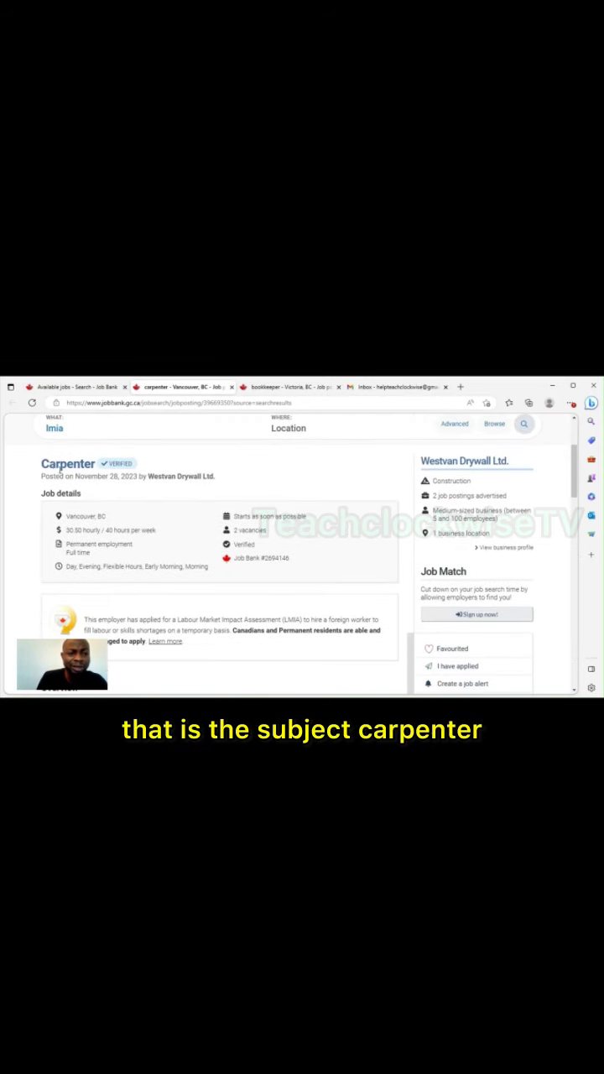
pyautogui.moveTo(40, 463); pyautogui.dragTo(96, 464)
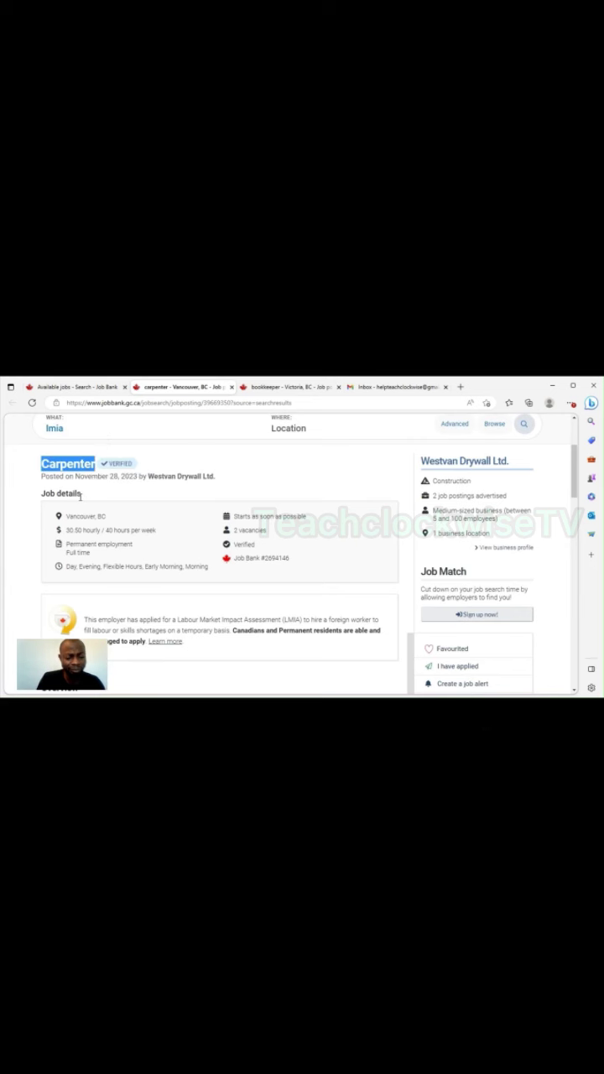
pyautogui.click(399, 387)
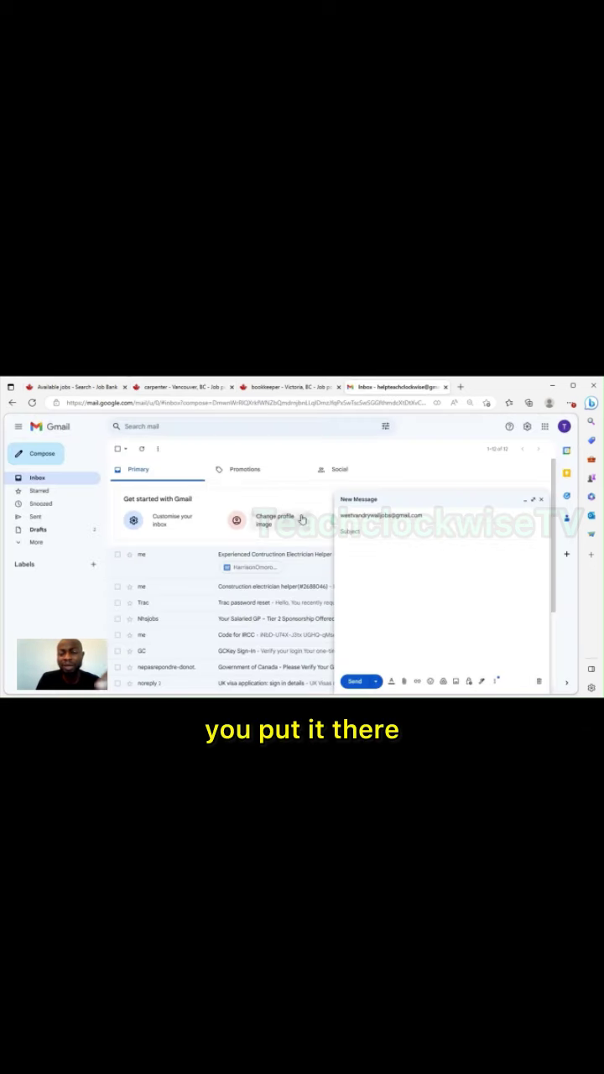
pyautogui.click(352, 535)
pyautogui.hotkey('ctrl', 'v')
# Step: Copy the Job Bank number from the Carpenter posting and append it to the e-mail subject in parentheses as "(Job Bank #2694146)"
pyautogui.click(194, 388)
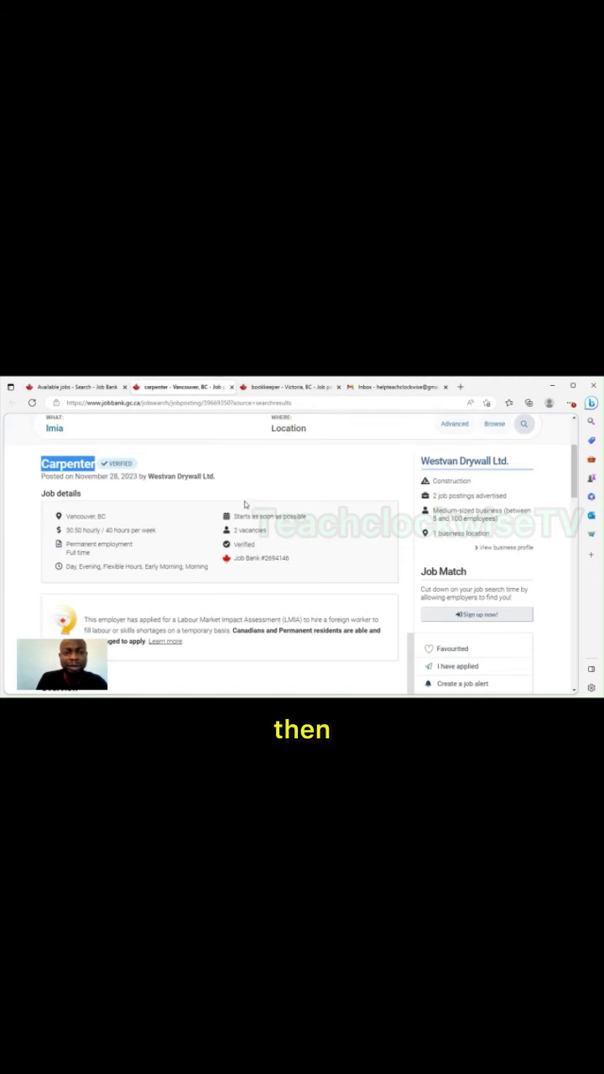
pyautogui.scroll(1, 213, 503)
pyautogui.scroll(-1, 251, 533)
pyautogui.moveTo(291, 558); pyautogui.dragTo(246, 560)
pyautogui.hotkey('ctrl', 'c')
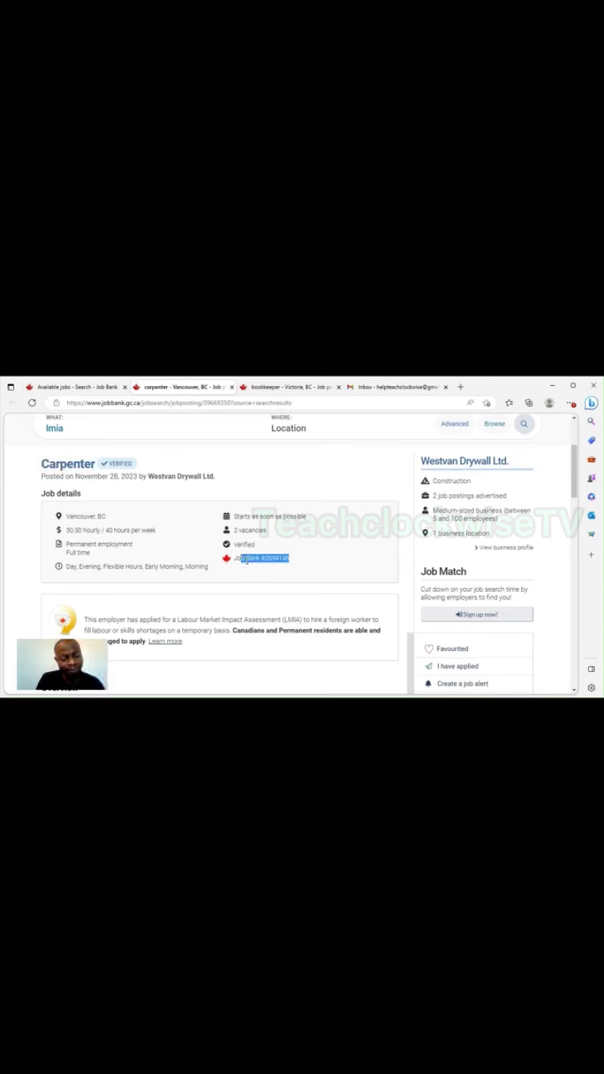
pyautogui.click(386, 387)
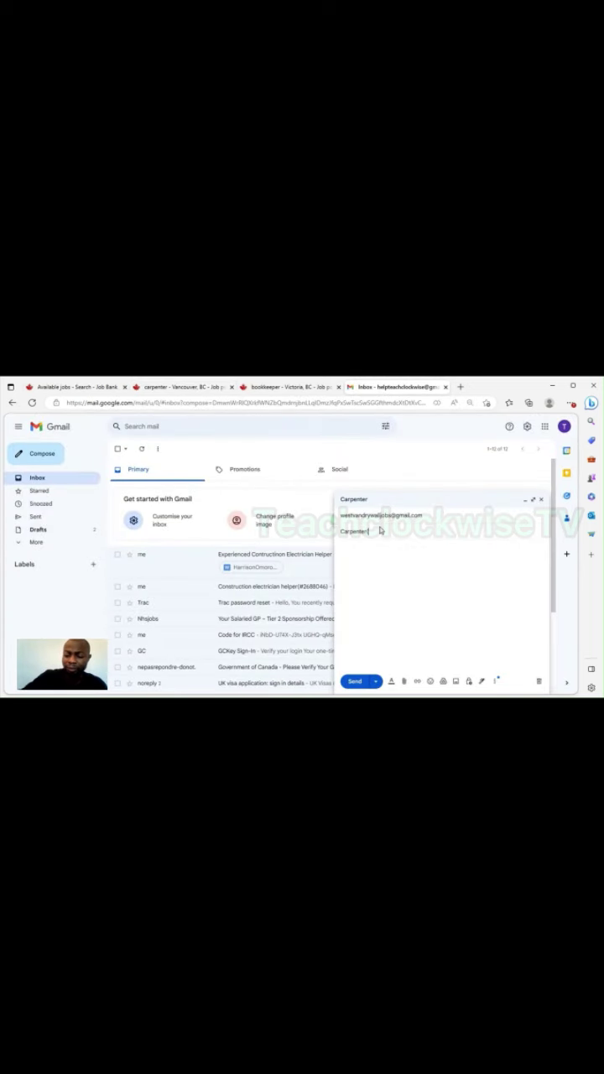
pyautogui.hotkey('ctrl', 'v')
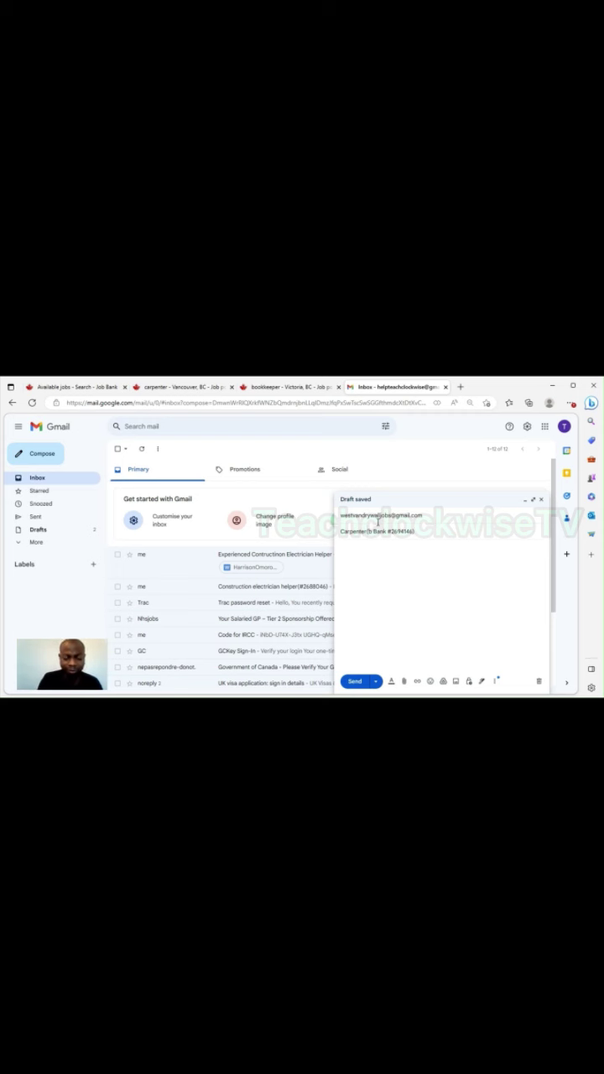
pyautogui.write('Job')
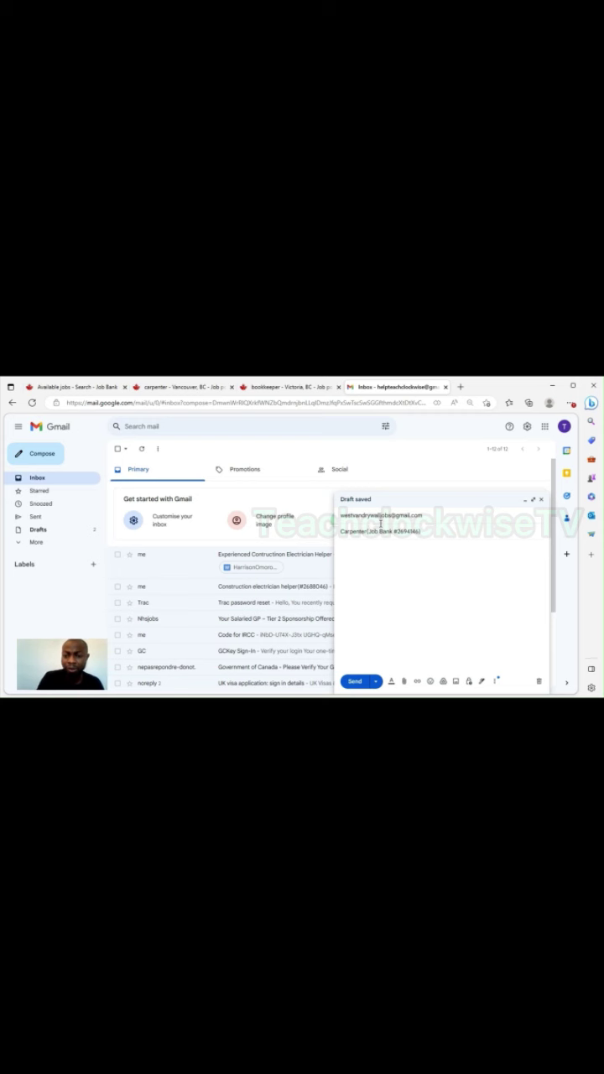
# Step: Begin the message body with "Hello Hiring Manager," and a second line reading "Application for the role of a Carpenter"
pyautogui.click(388, 572)
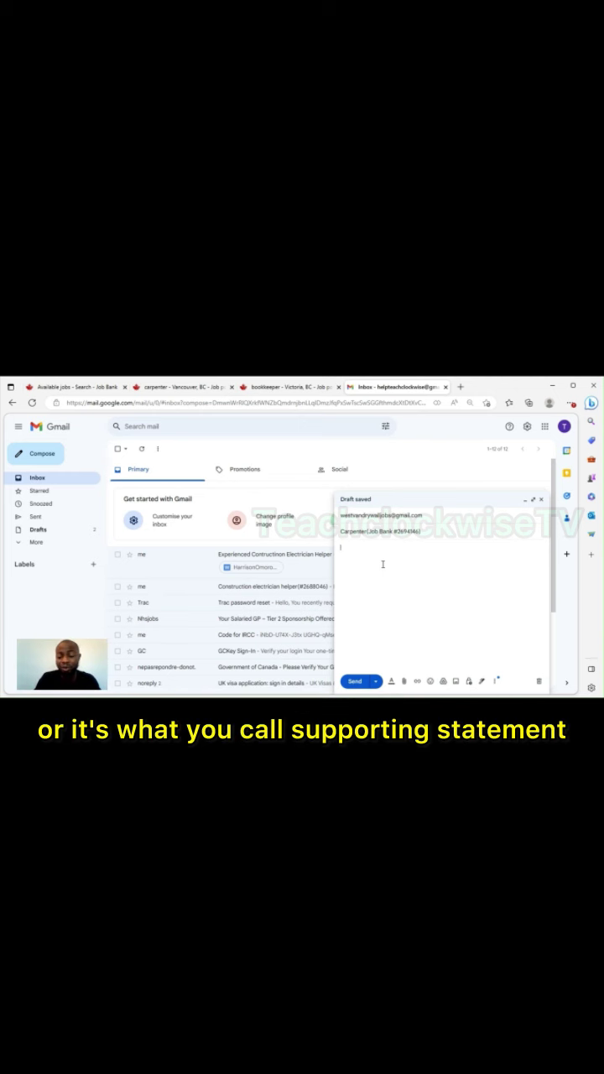
pyautogui.write('H')
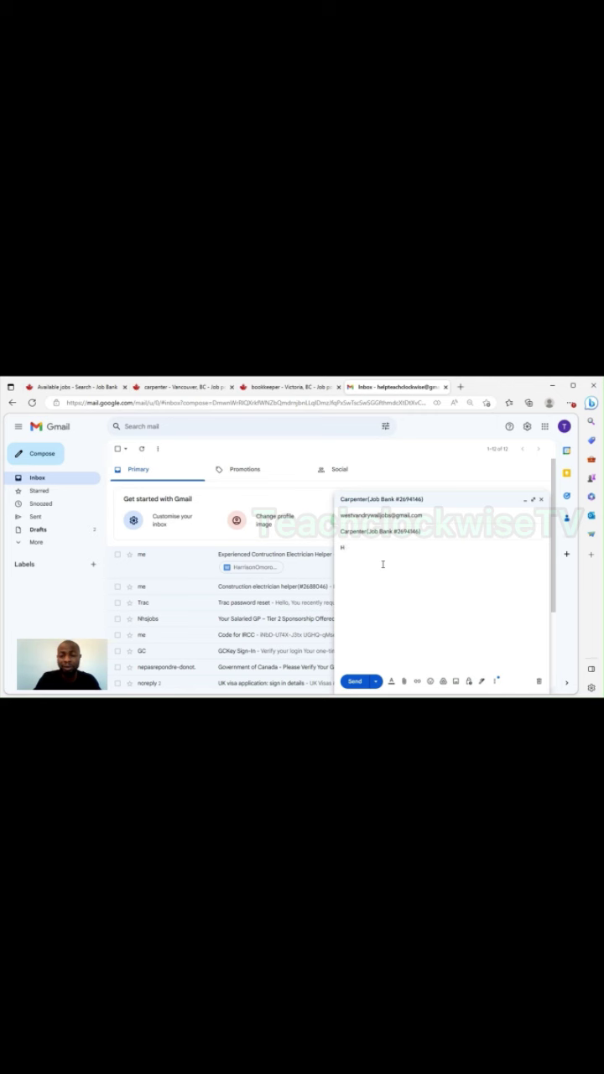
pyautogui.write('ello Hiring Manager,')
pyautogui.press('Return')
pyautogui.write('Applica')
pyautogui.press('BackSpace')
pyautogui.press('BackSpace')
pyautogui.press('BackSpace')
pyautogui.write('ication')
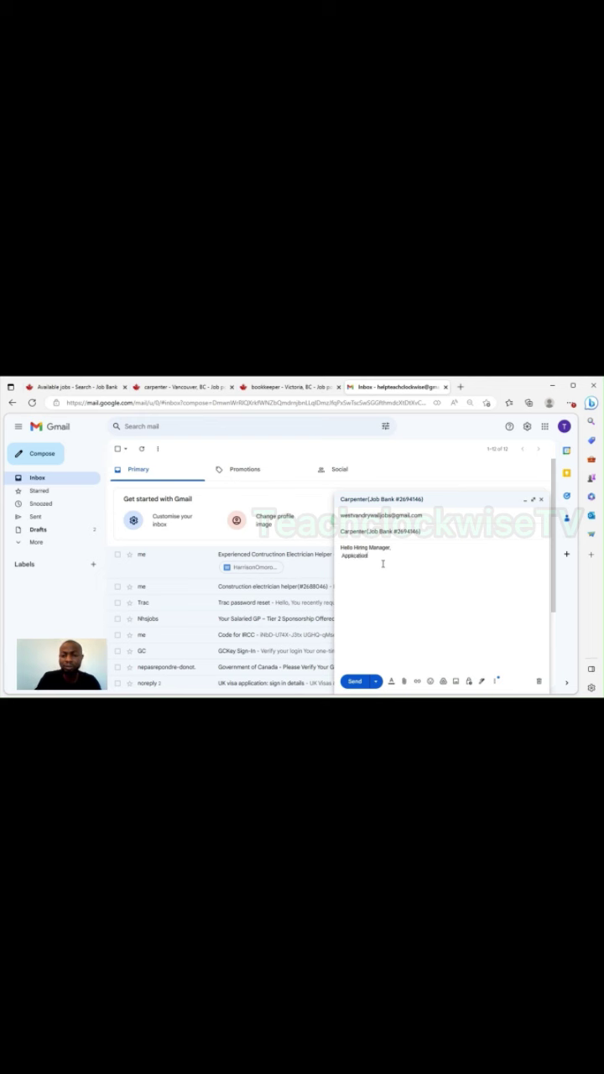
pyautogui.write(' for the role ')
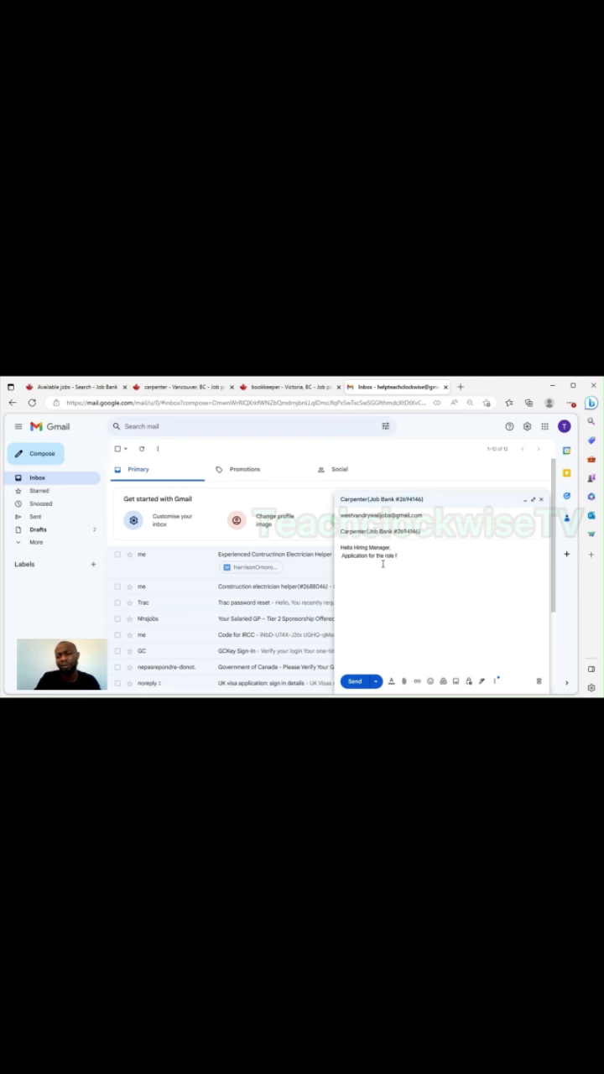
pyautogui.write('of a Ca')
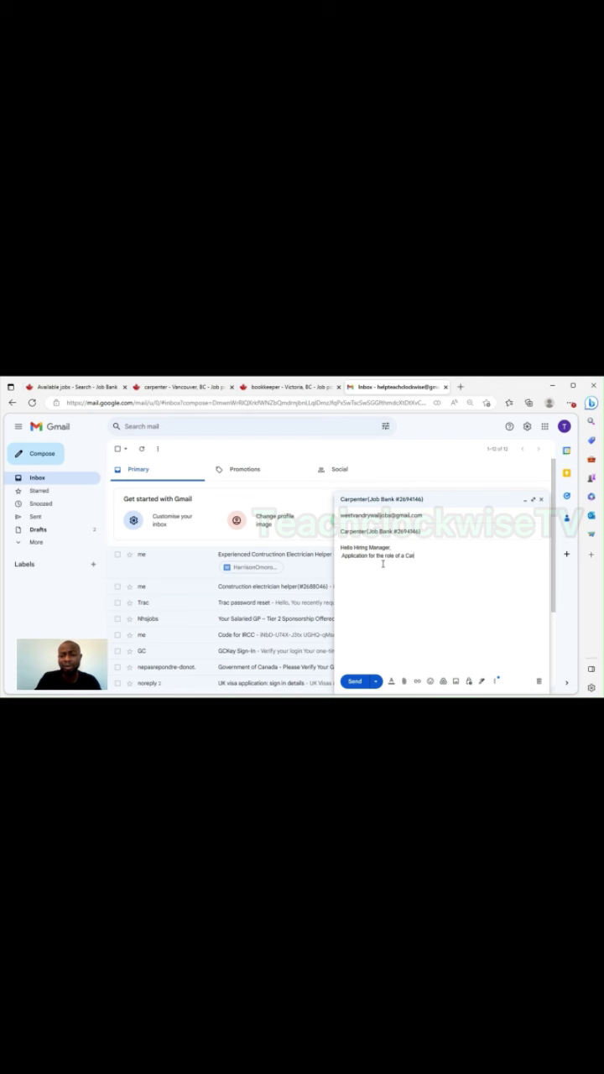
pyautogui.write('rpenter')
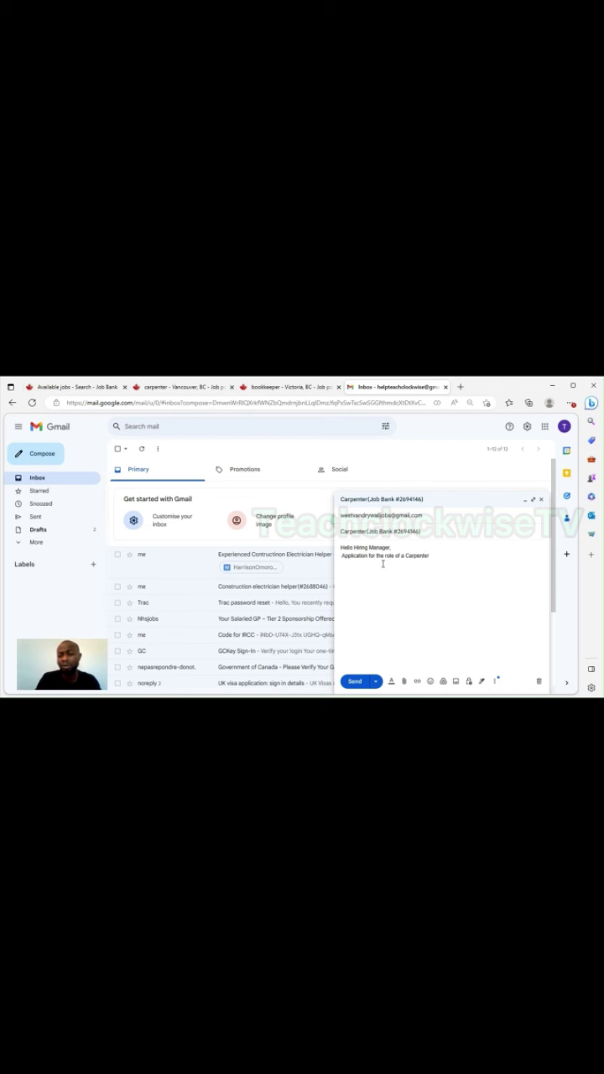
# Step: Replace the word "role" with "Job" in the application line of the message body
pyautogui.click(395, 557)
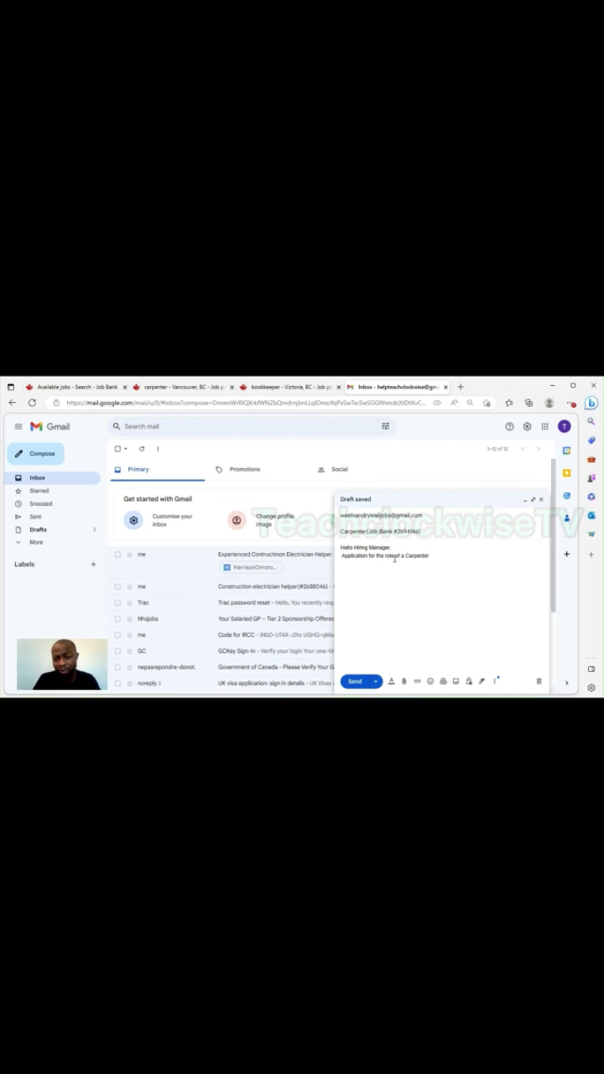
pyautogui.press('BackSpace')
pyautogui.press('BackSpace')
pyautogui.press('BackSpace')
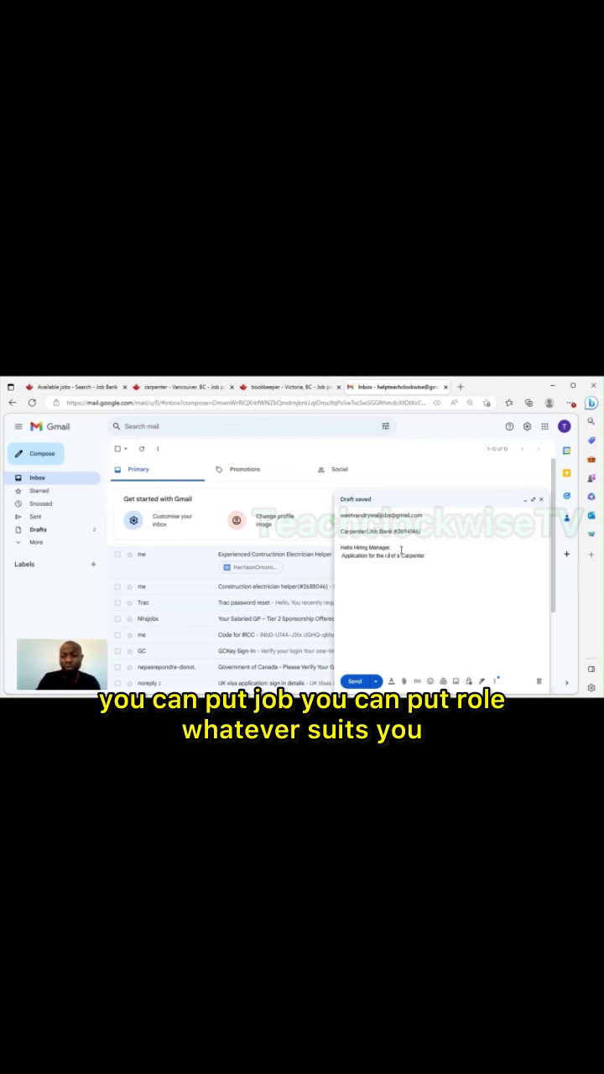
pyautogui.press('BackSpace')
pyautogui.write('Job')
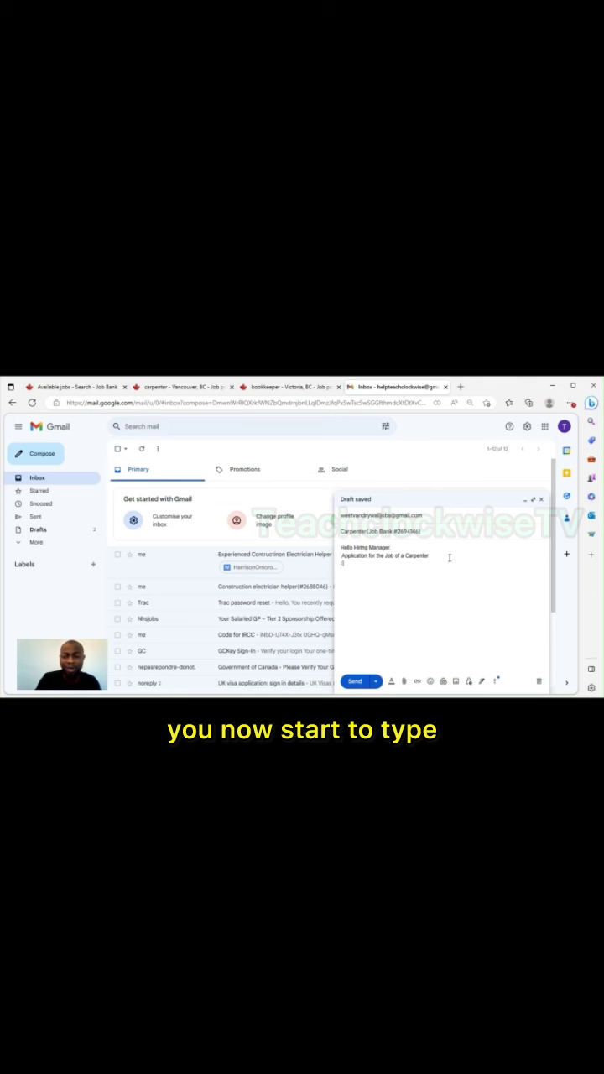
# Step: Write on a new line of the message "I am keenly interested in the above position in your company"
pyautogui.write('am intere')
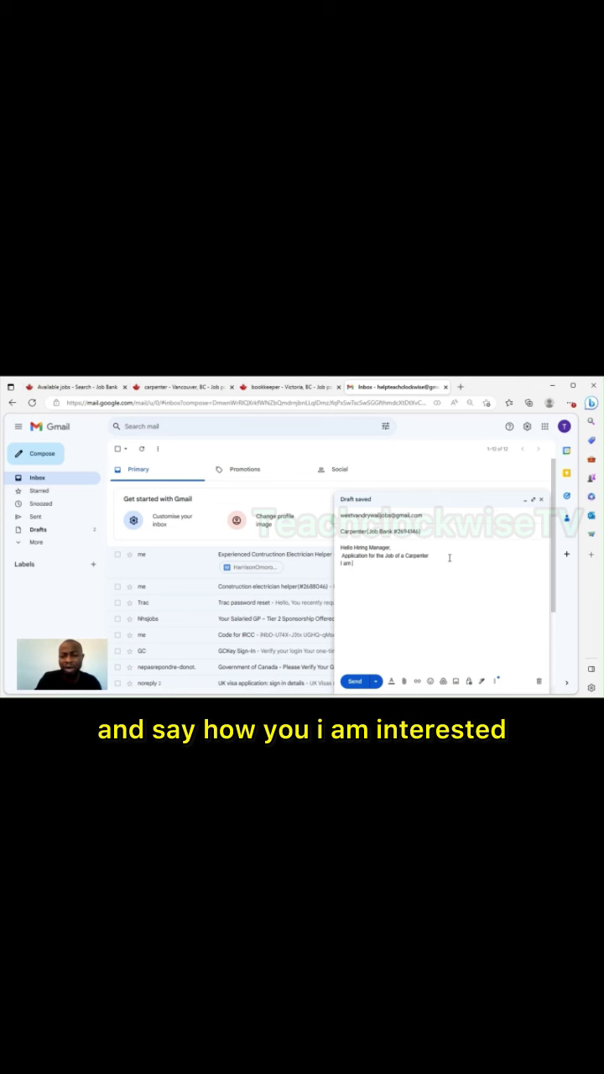
pyautogui.press('BackSpace')
pyautogui.press('BackSpace')
pyautogui.press('BackSpace')
pyautogui.press('BackSpace')
pyautogui.press('BackSpace')
pyautogui.press('BackSpace')
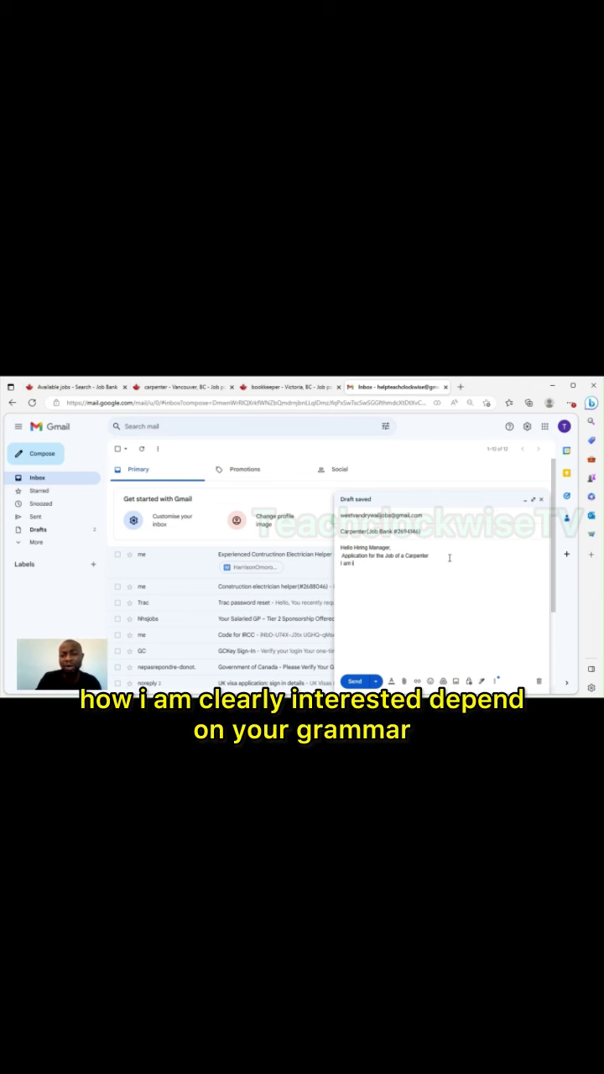
pyautogui.write('cle')
pyautogui.press('BackSpace')
pyautogui.press('BackSpace')
pyautogui.press('BackSpace')
pyautogui.write('keenly interested in')
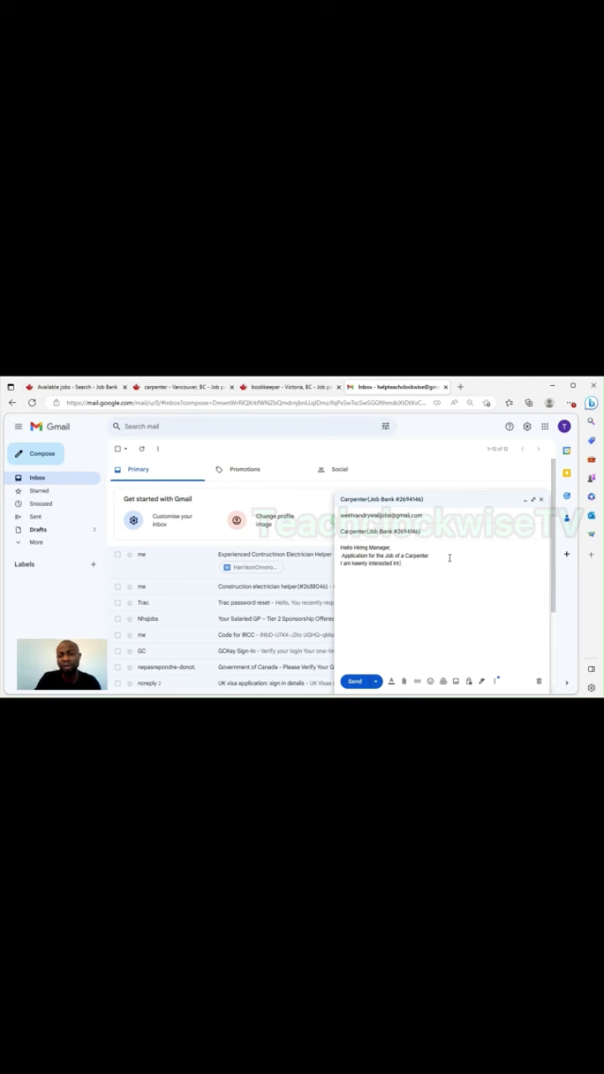
pyautogui.write(' the abo')
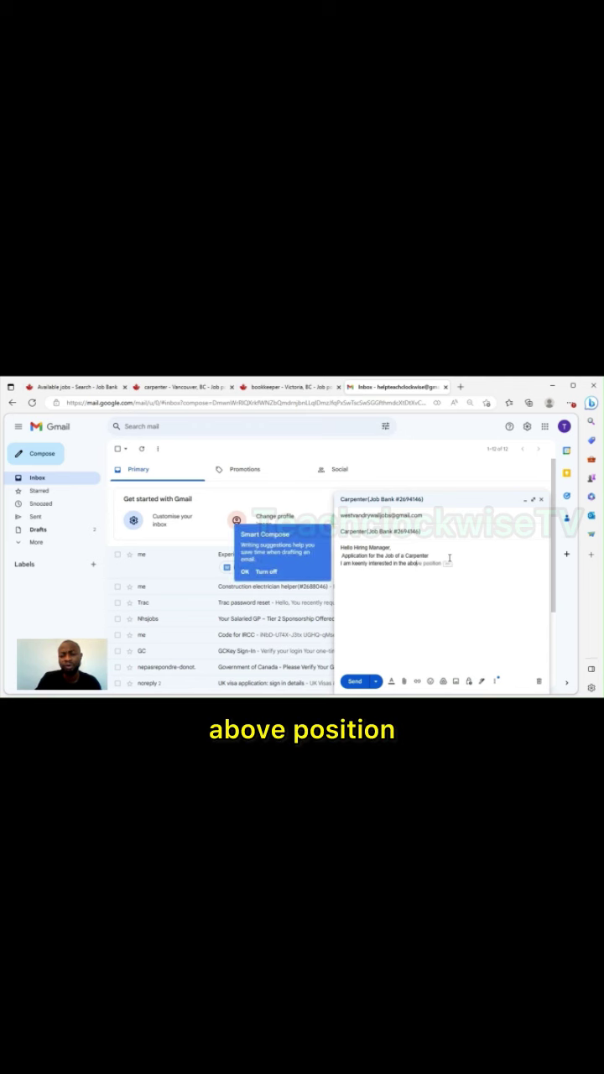
pyautogui.press('Tab')
pyautogui.write('in')
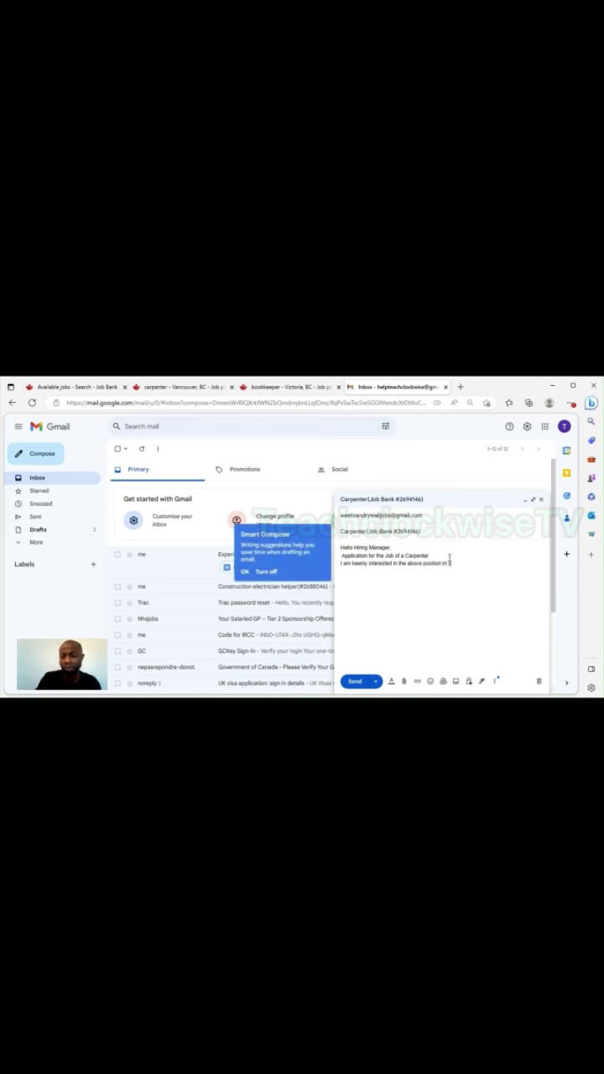
pyautogui.write(' your company')
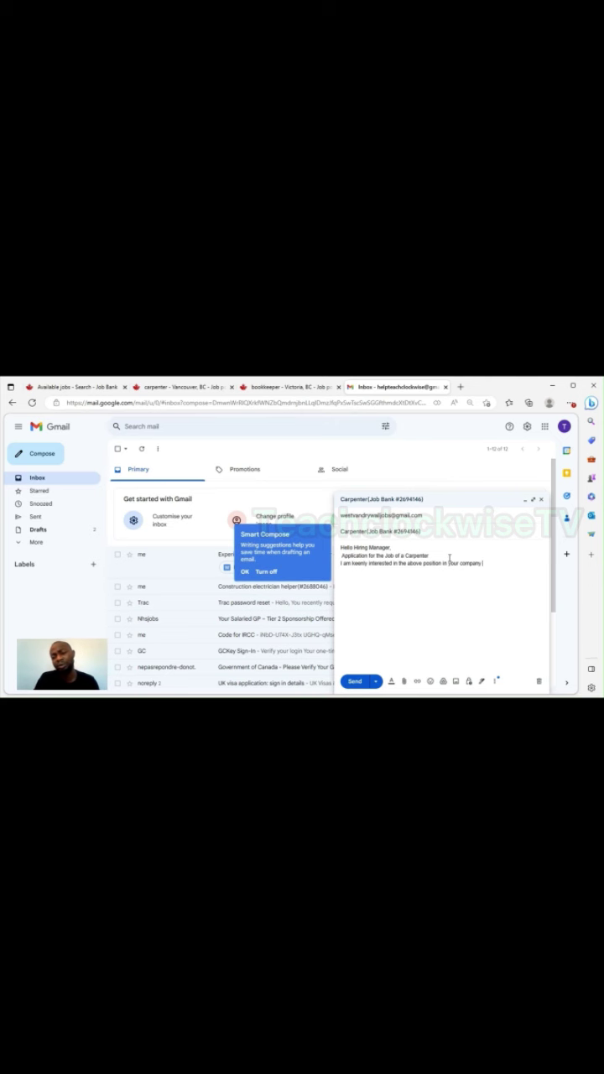
# Step: Continue the paragraph with "I am currently having 9 years in wood work some of skills include"
pyautogui.write(' I am')
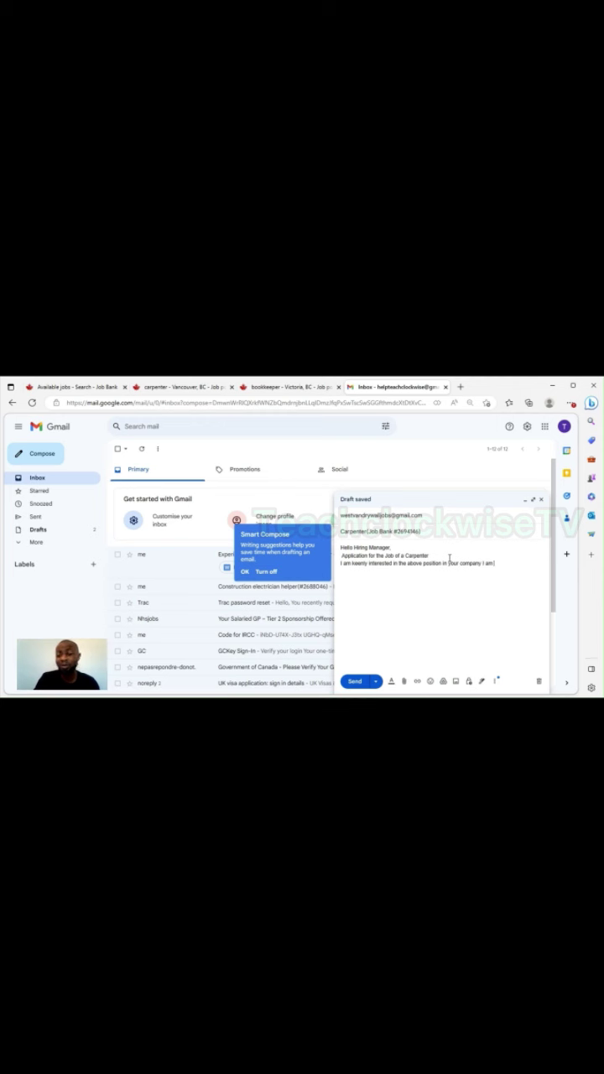
pyautogui.write(' currentl')
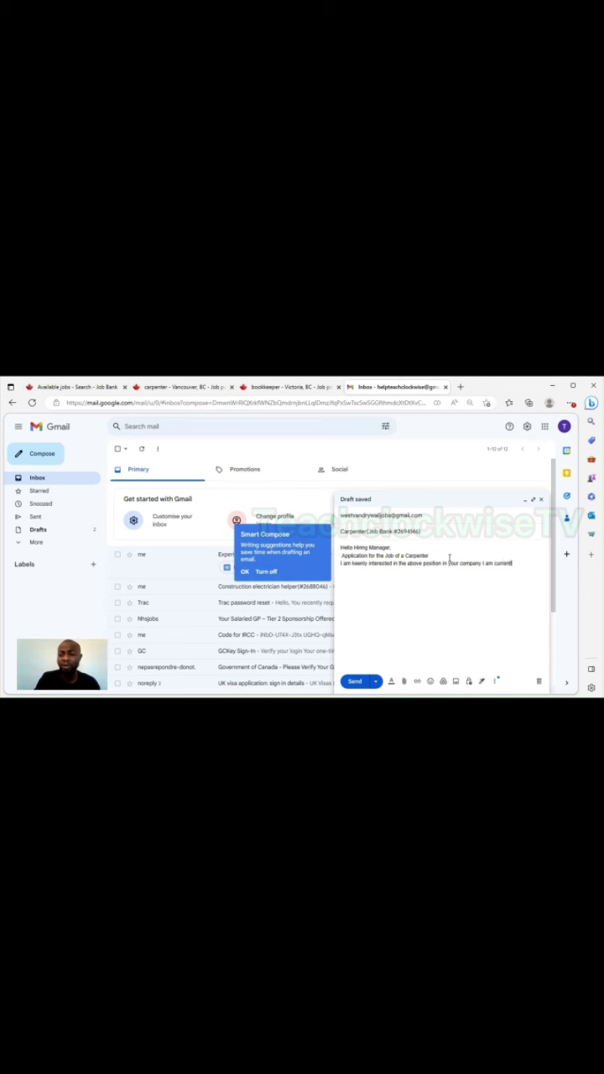
pyautogui.write('y having')
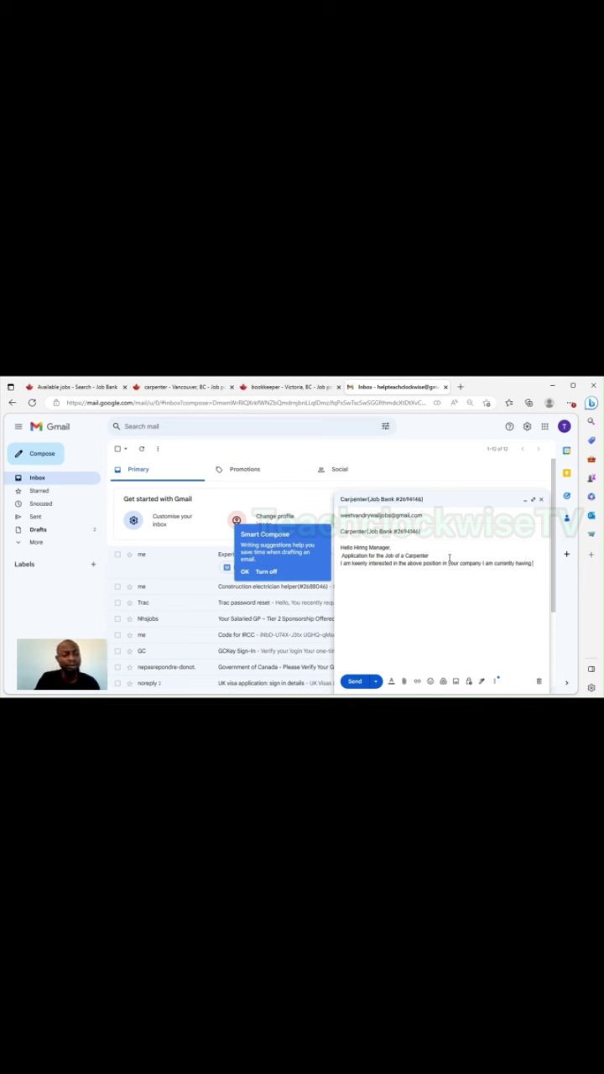
pyautogui.write(' 9 years in')
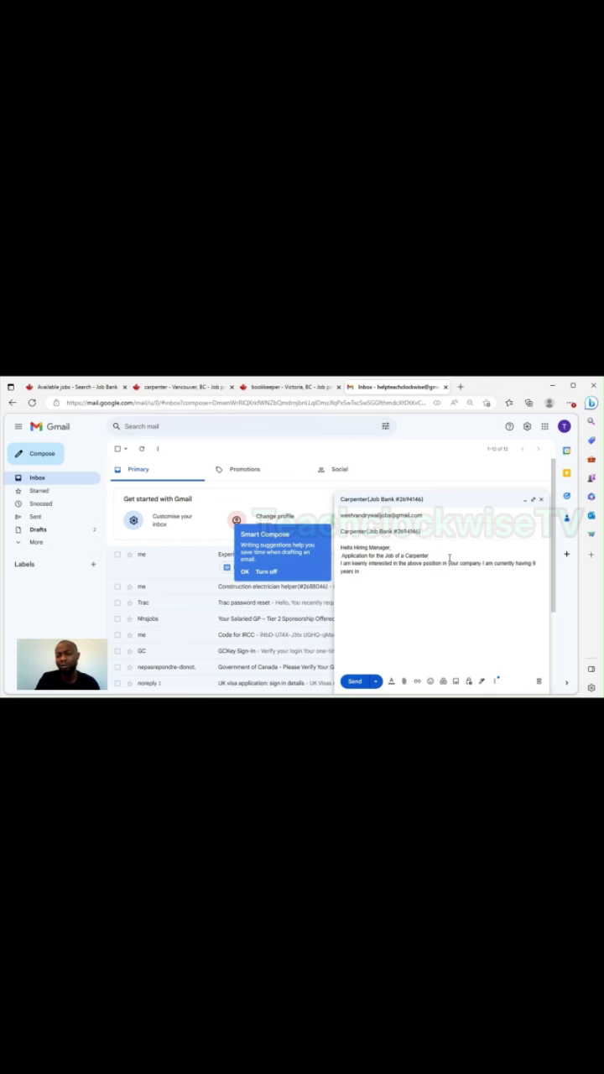
pyautogui.write('  wood work  some of skills include')
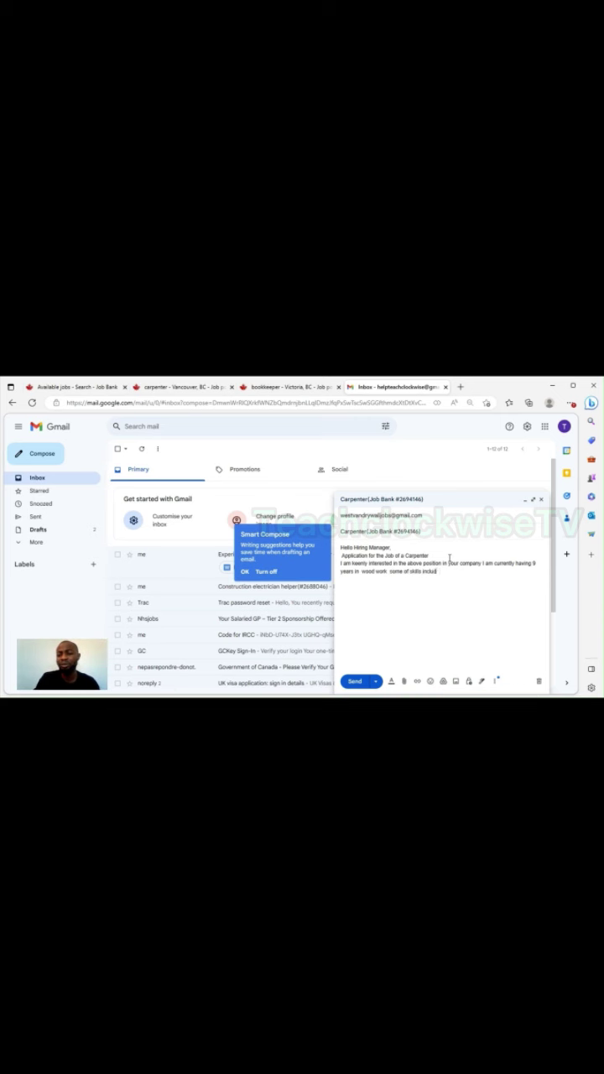
# Step: List the skills "joining", "hofestry" and "wood caving and shaping" on separate lines of the message
pyautogui.press('Return')
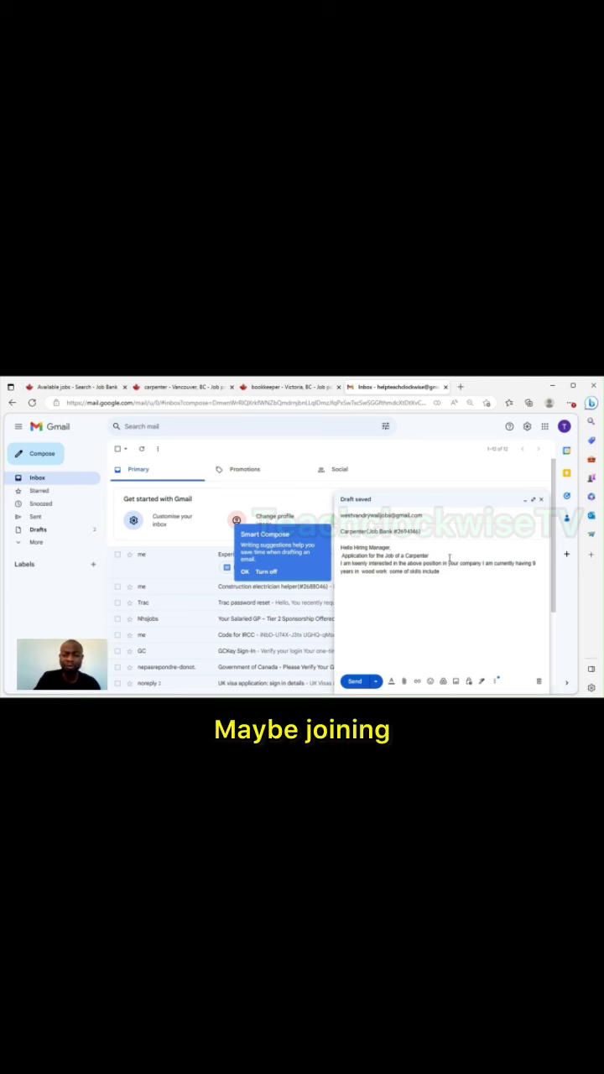
pyautogui.write('joining')
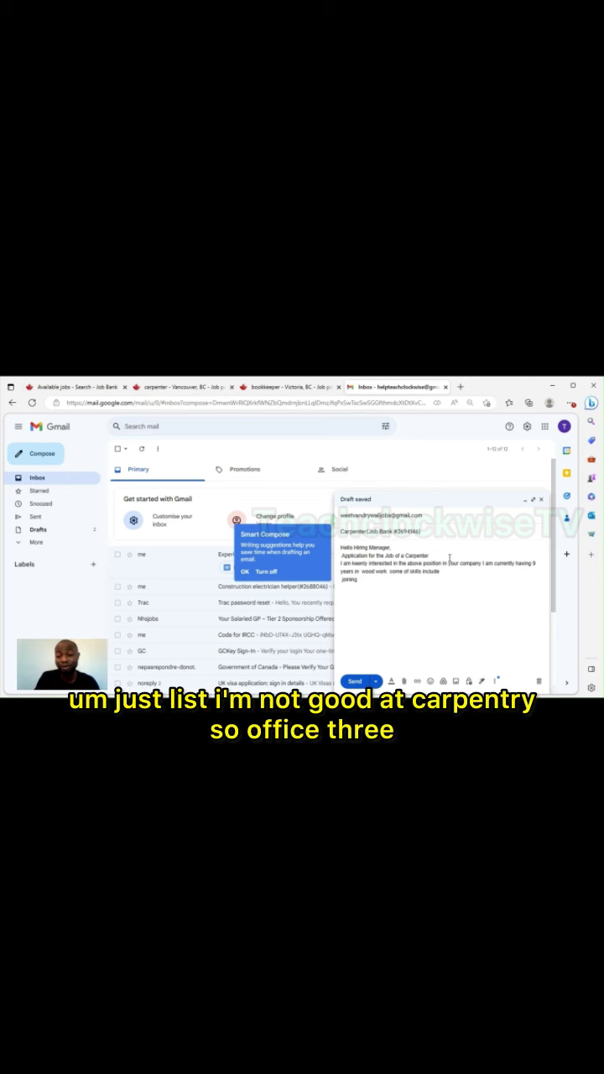
pyautogui.write('ho')
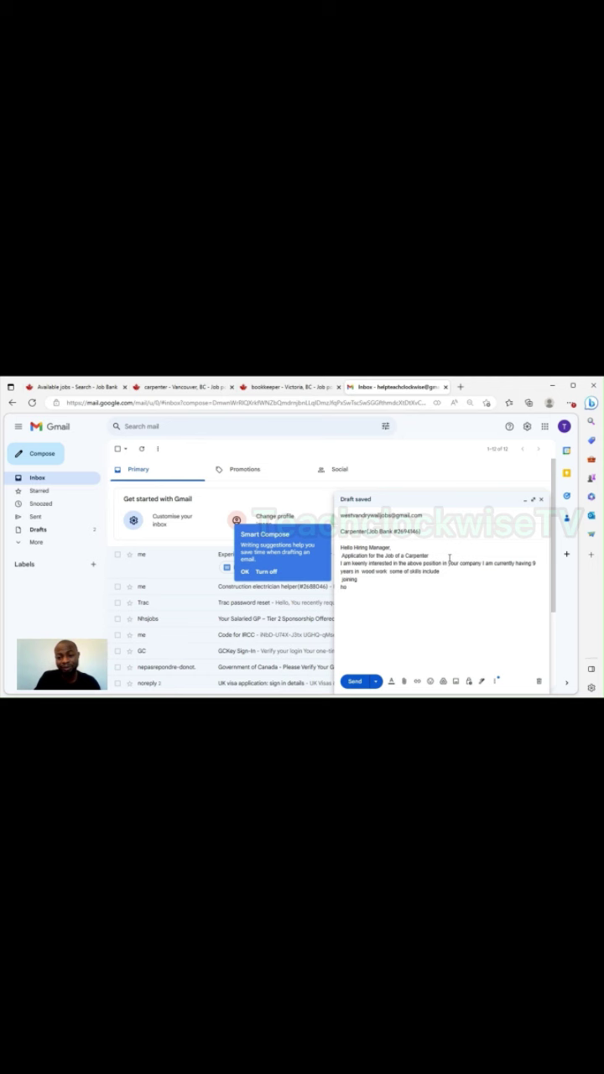
pyautogui.write('feis')
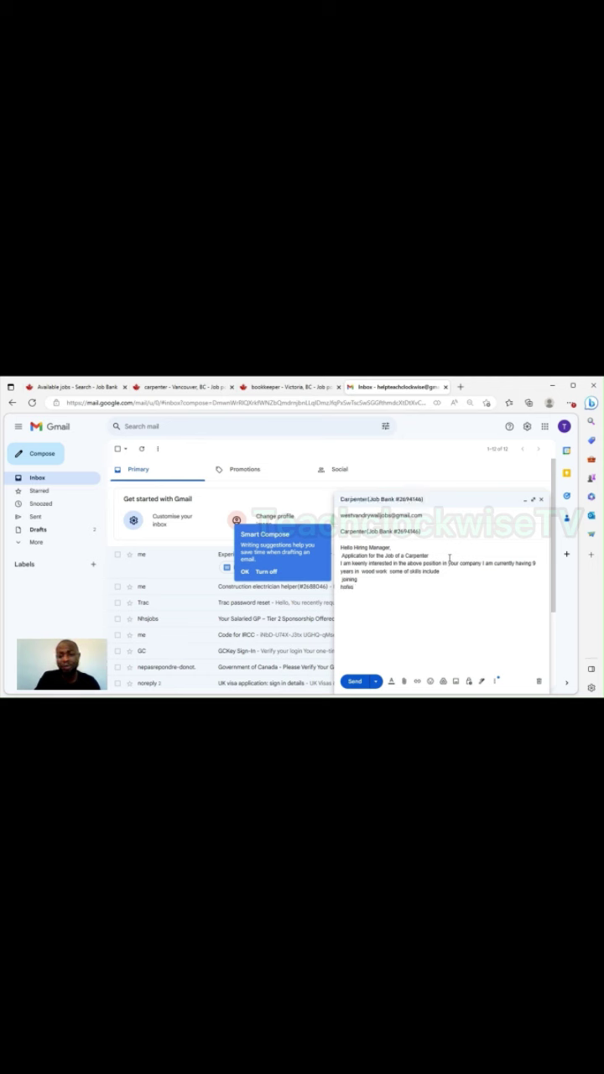
pyautogui.press('BackSpace')
pyautogui.press('BackSpace')
pyautogui.write('stry')
pyautogui.press('Return')
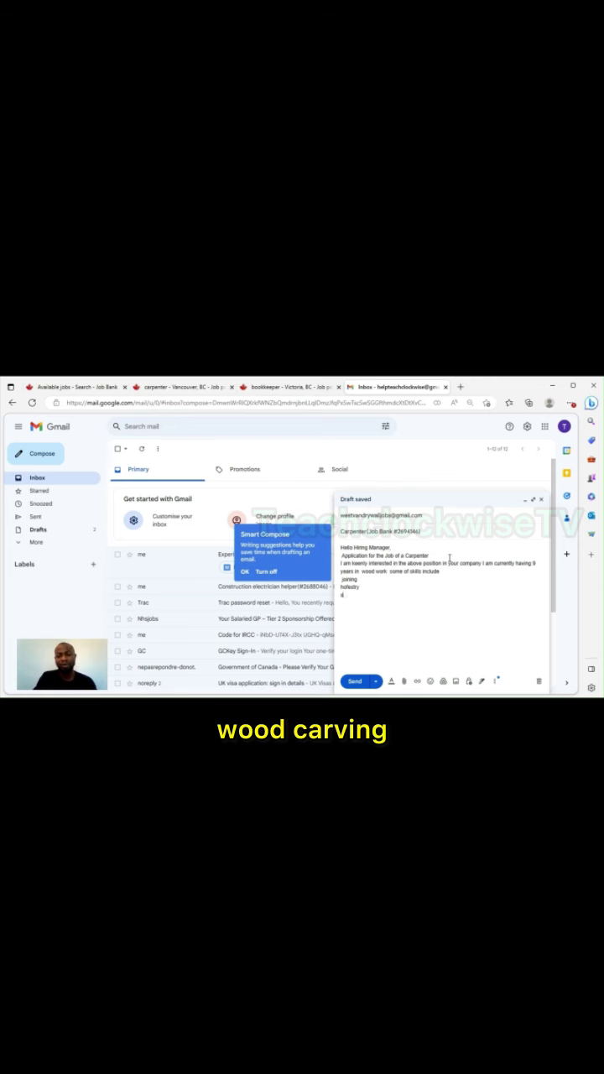
pyautogui.write('wood cavi')
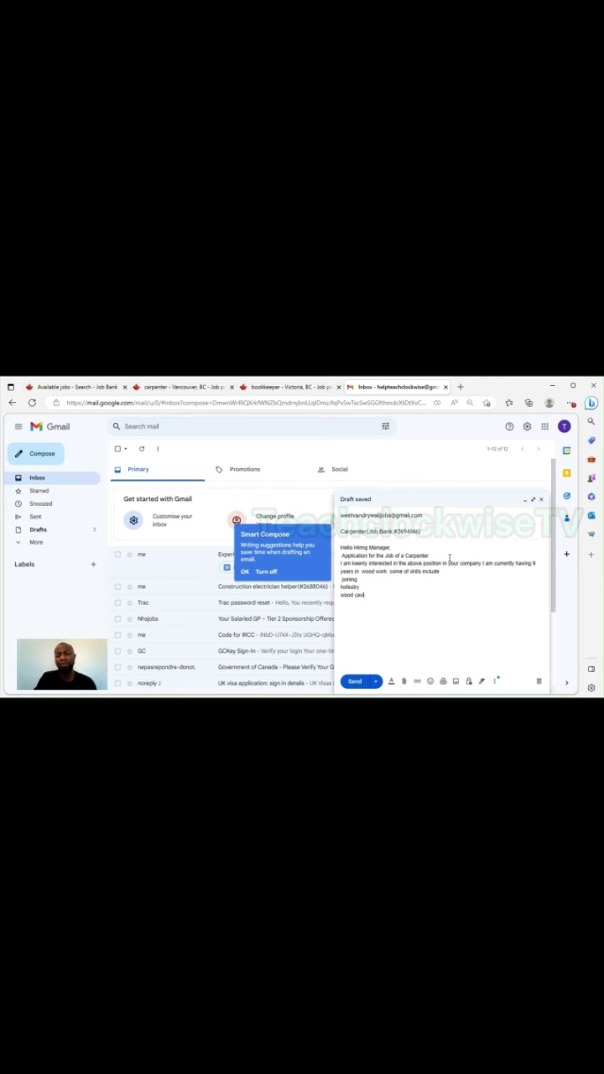
pyautogui.write('ng and shaping')
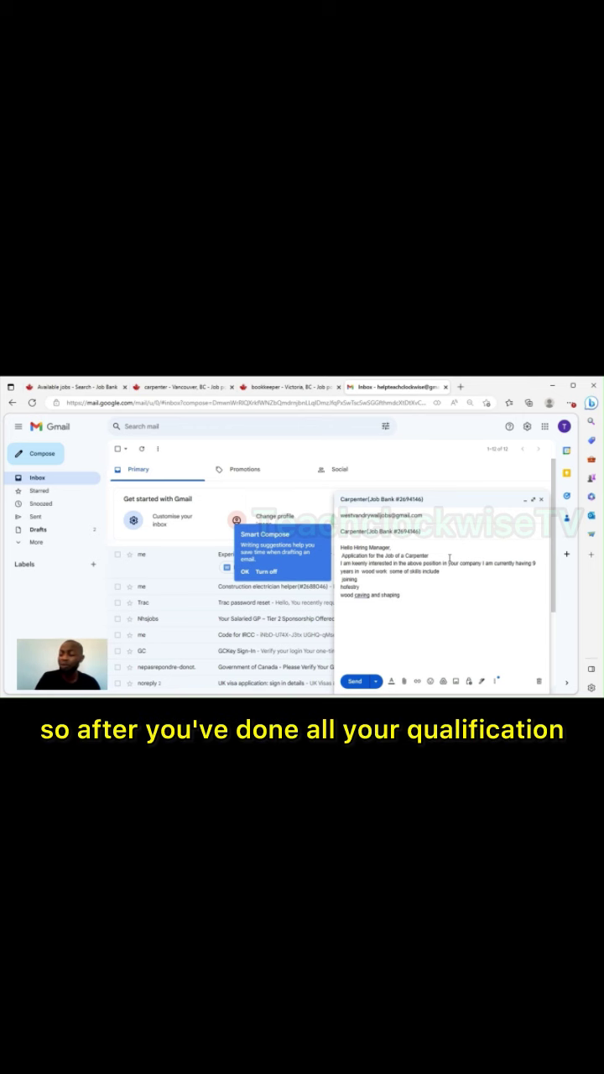
pyautogui.press('Return')
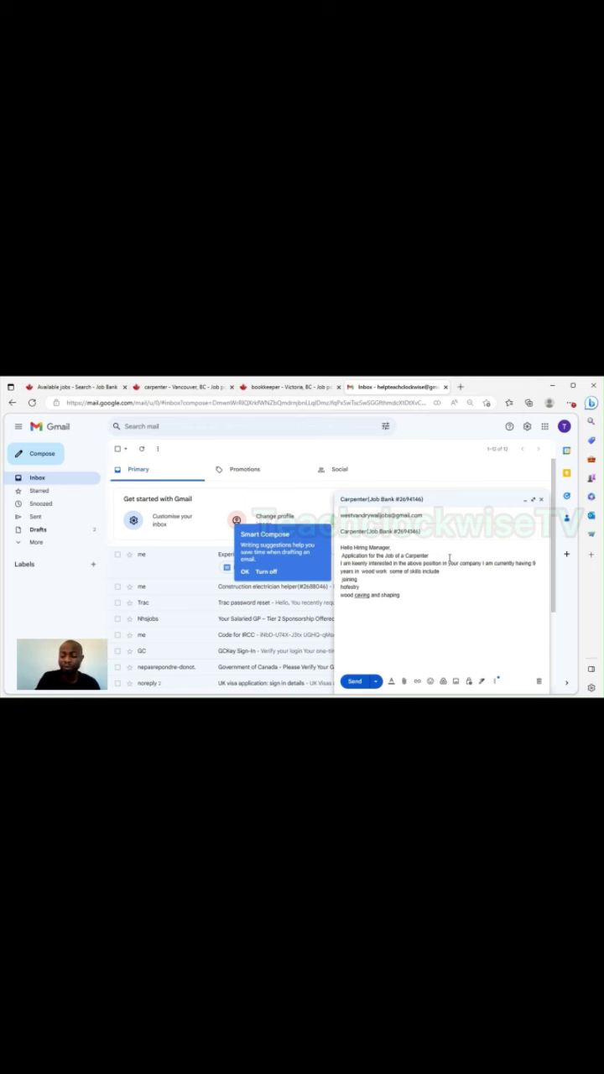
pyautogui.write('I will')
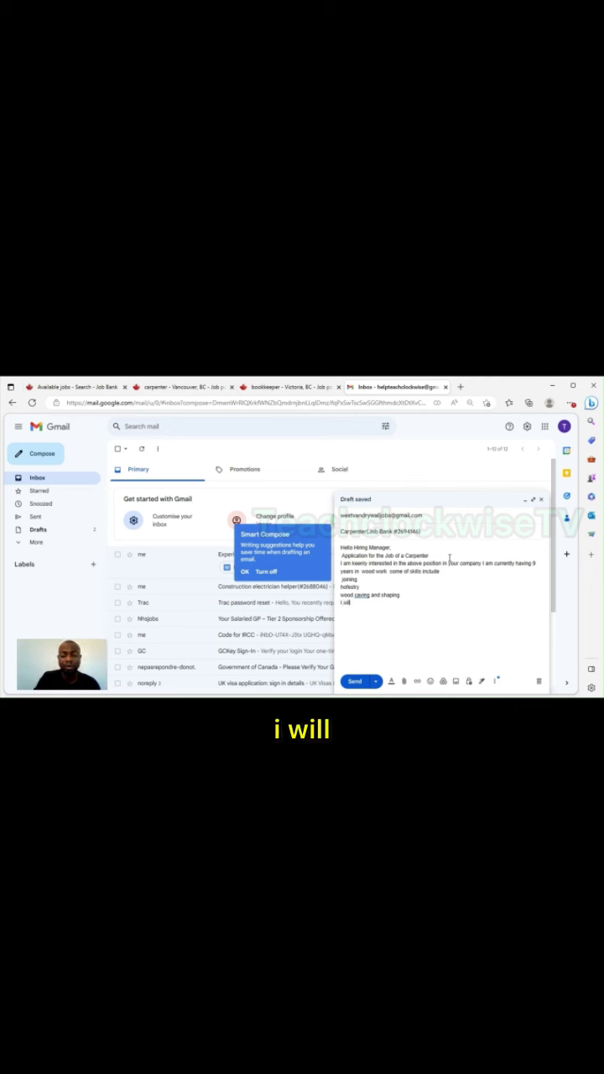
pyautogui.write(' be glad if')
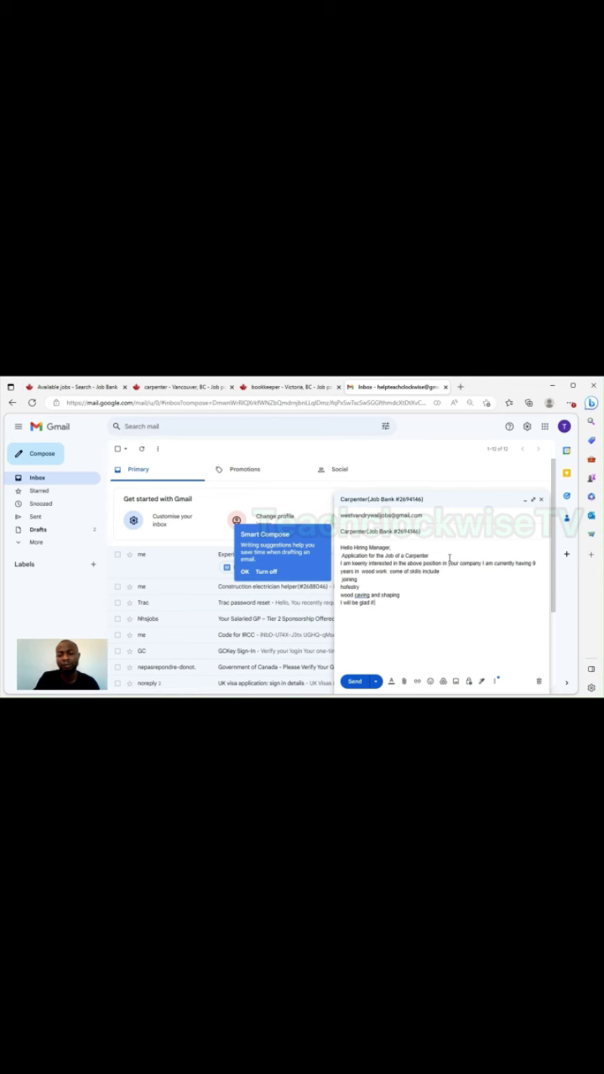
pyautogui.write(' I am')
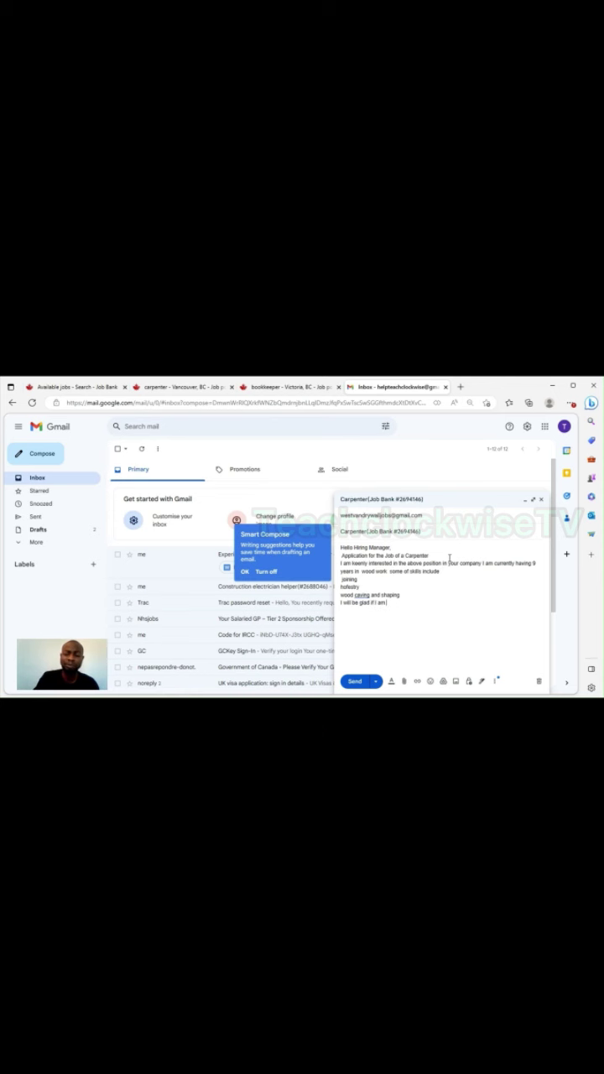
pyautogui.press('BackSpace')
pyautogui.press('BackSpace')
pyautogui.press('BackSpace')
pyautogui.press('BackSpace')
pyautogui.press('BackSpace')
pyautogui.press('BackSpace')
pyautogui.press('BackSpace')
pyautogui.press('BackSpace')
pyautogui.press('BackSpace')
pyautogui.press('BackSpace')
pyautogui.press('BackSpace')
pyautogui.press('BackSpace')
pyautogui.press('BackSpace')
pyautogui.press('BackSpace')
pyautogui.press('BackSpace')
pyautogui.press('BackSpace')
pyautogui.press('BackSpace')
pyautogui.press('BackSpace')
pyautogui.press('BackSpace')
pyautogui.press('BackSpace')
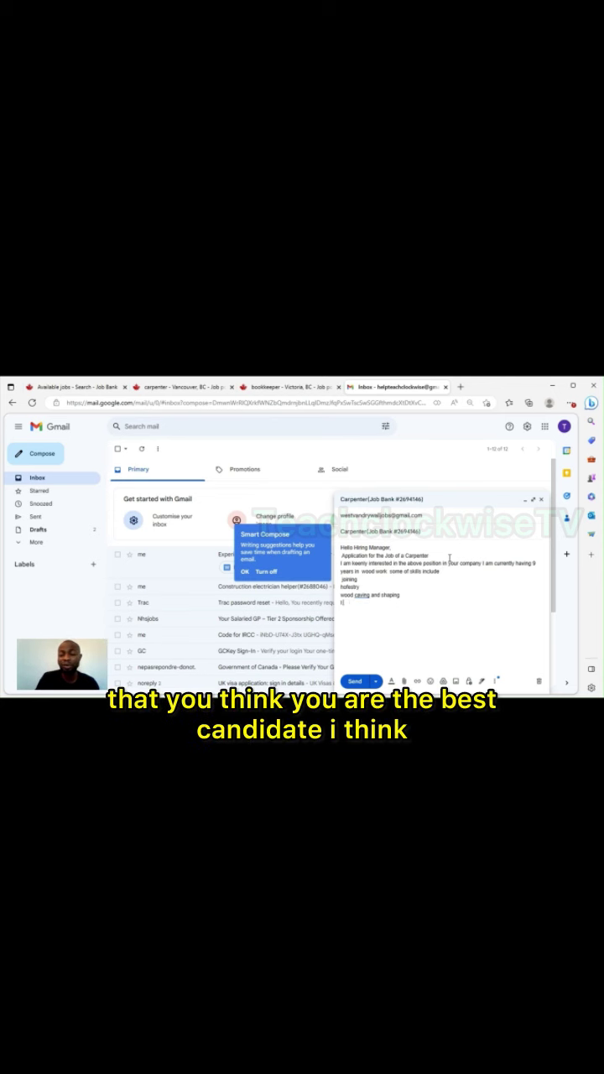
# Step: Write below the skills list "I thing I am the best man for this job due to my wealth experience"
pyautogui.write('thing I')
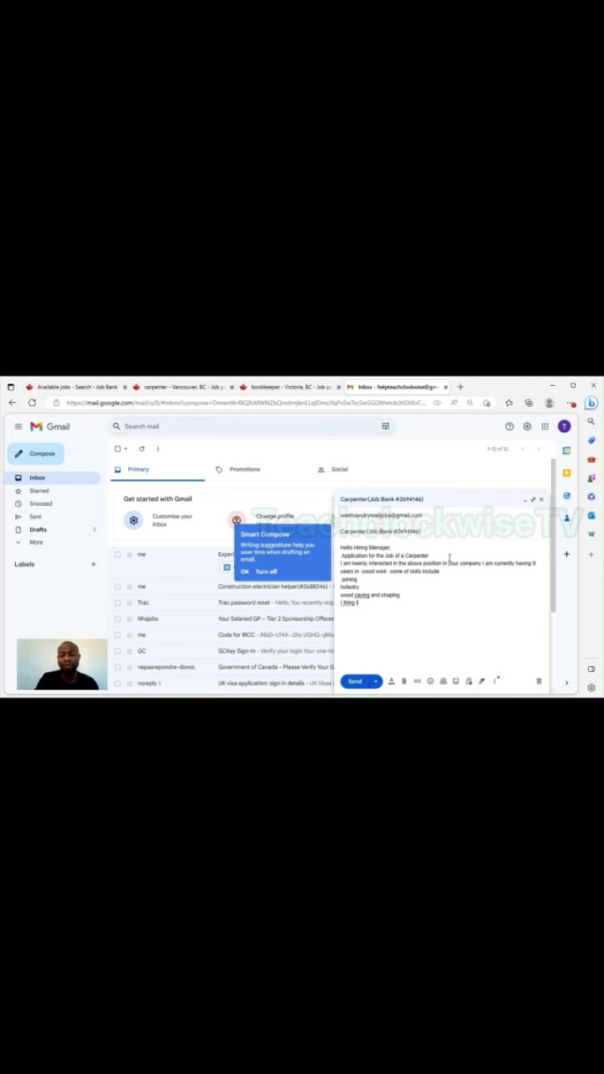
pyautogui.write(' am the best ')
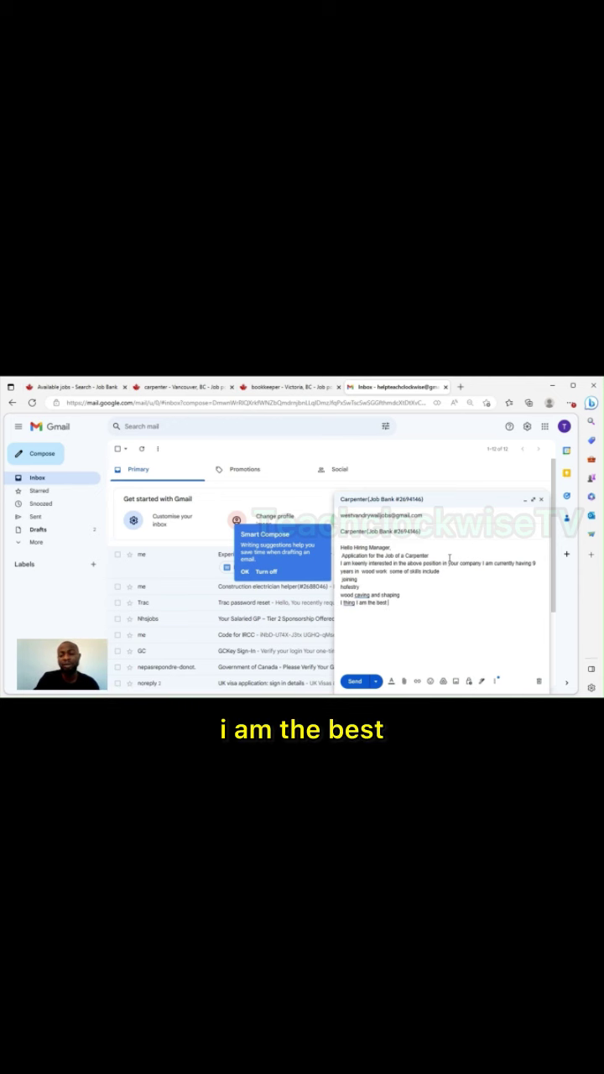
pyautogui.write('man fo')
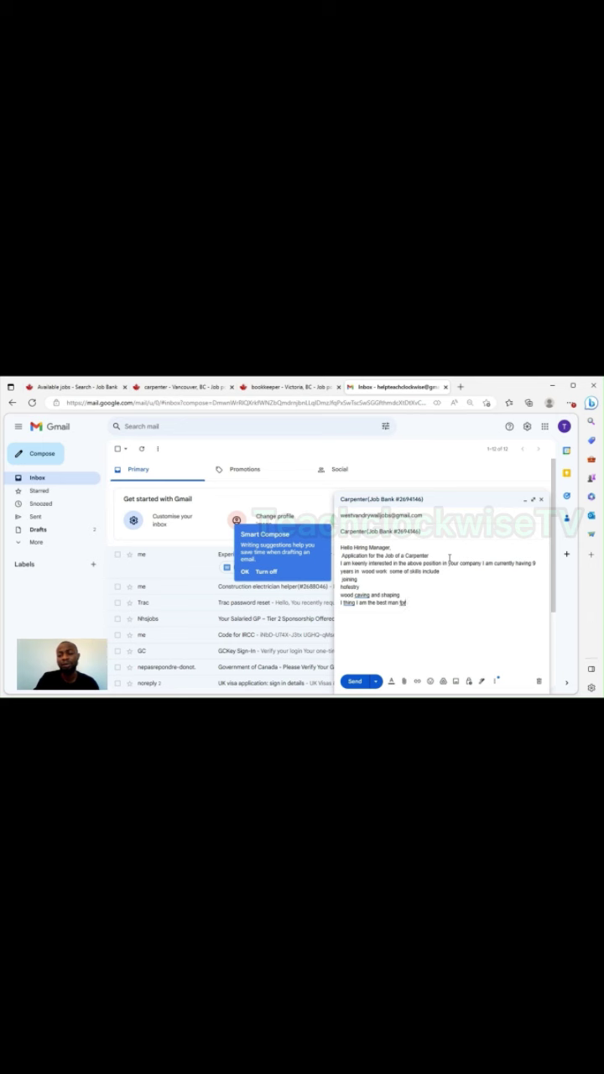
pyautogui.write('r this job')
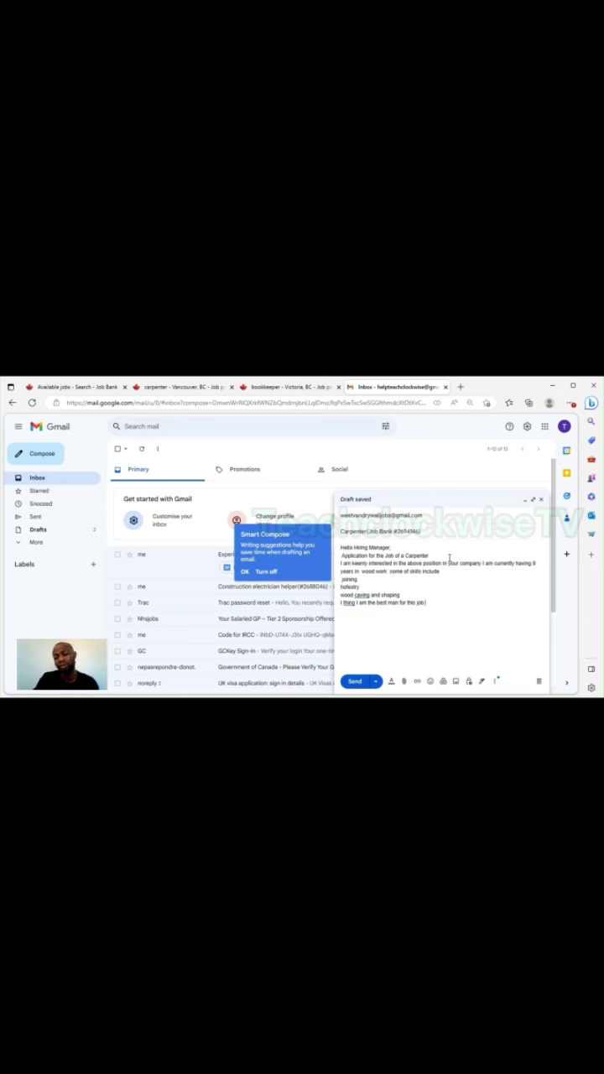
pyautogui.write(' due to w')
pyautogui.press('BackSpace')
pyautogui.write('my wealth experience')
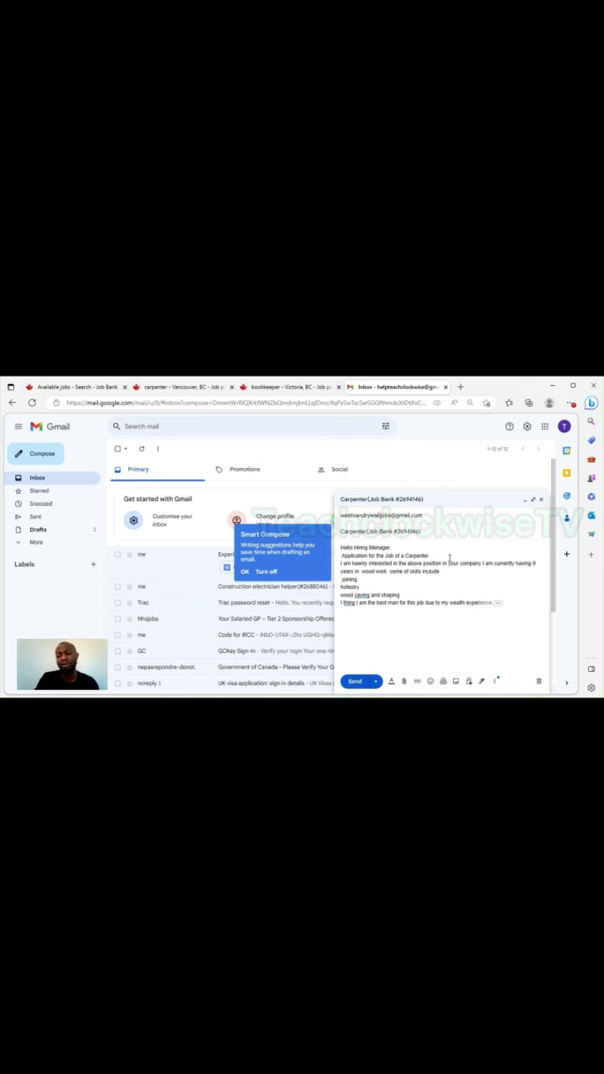
pyautogui.press('Tab')
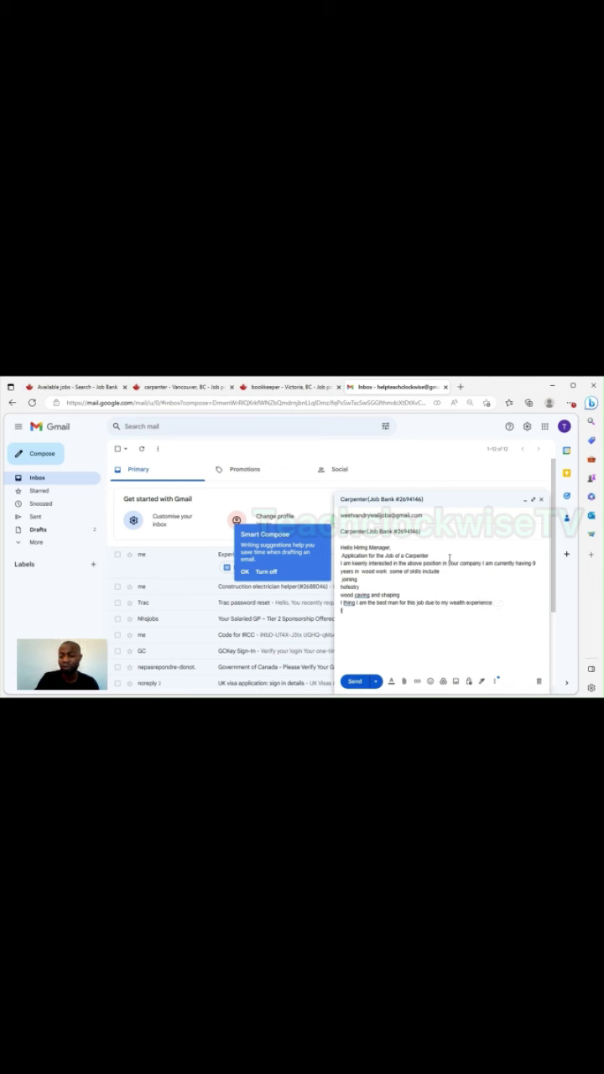
# Step: Add the closing line "I will be more grateful to move the next stage" to the message
pyautogui.write('I will be m')
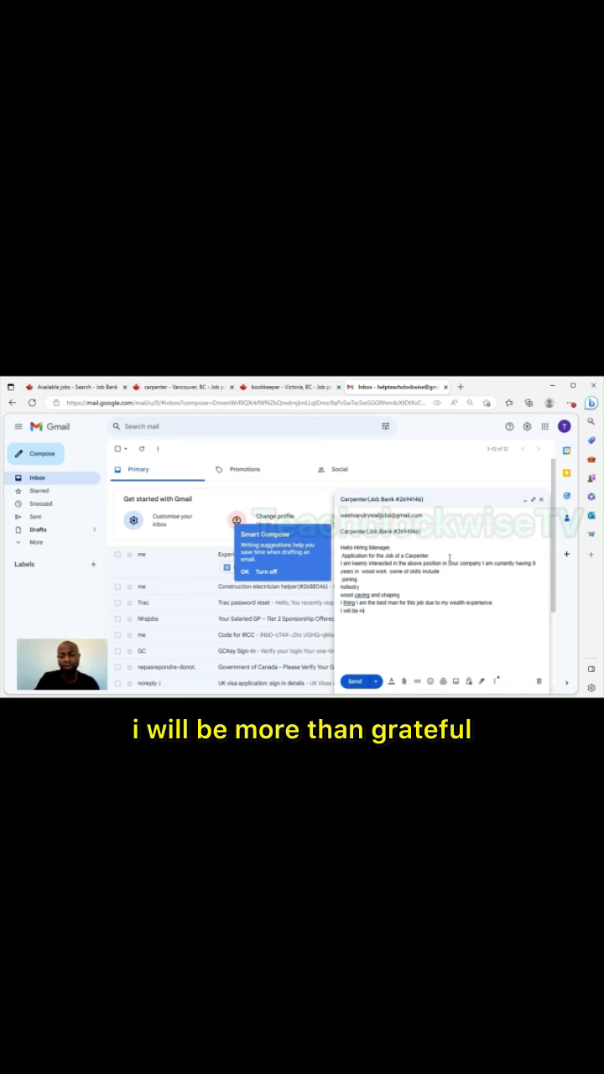
pyautogui.write('ore grateful')
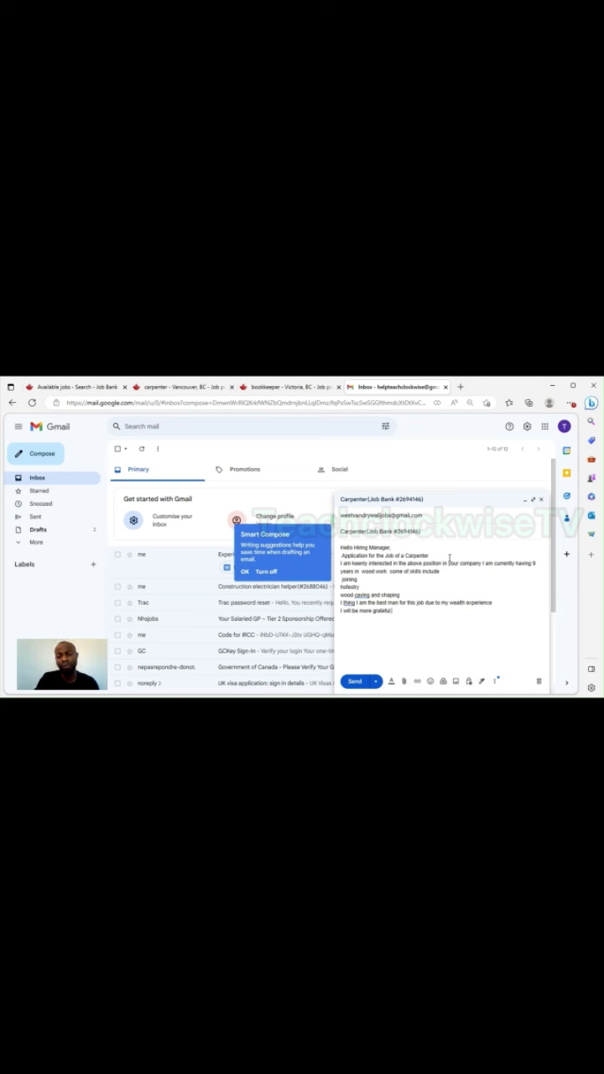
pyautogui.write(' to move the next stage')
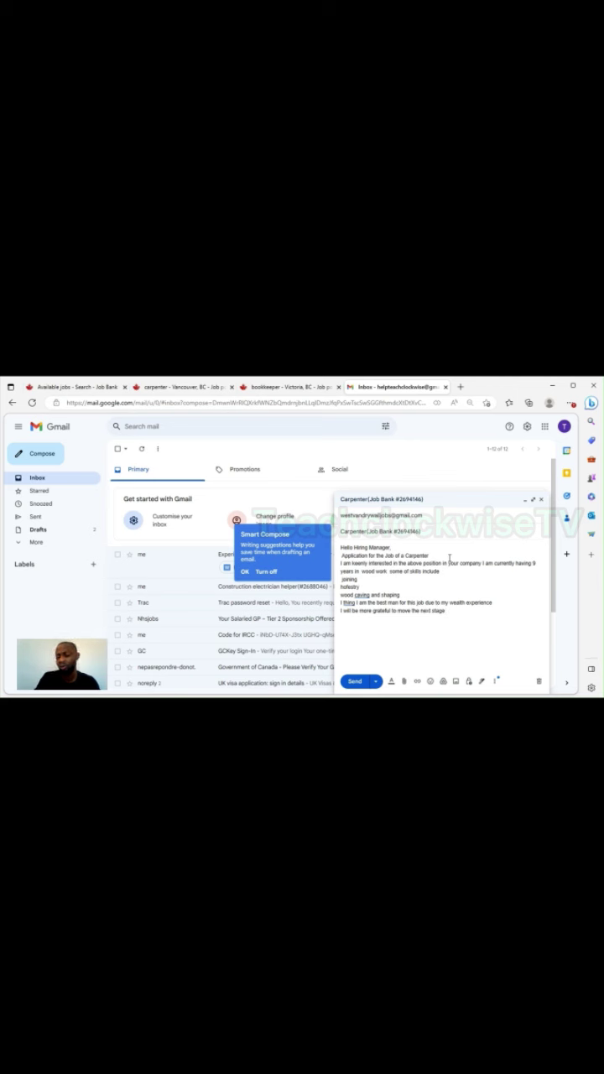
# Step: Sign off the message with "Yours faithfully" and the sender's name on the line below
pyautogui.press('Return')
pyautogui.write('YOu')
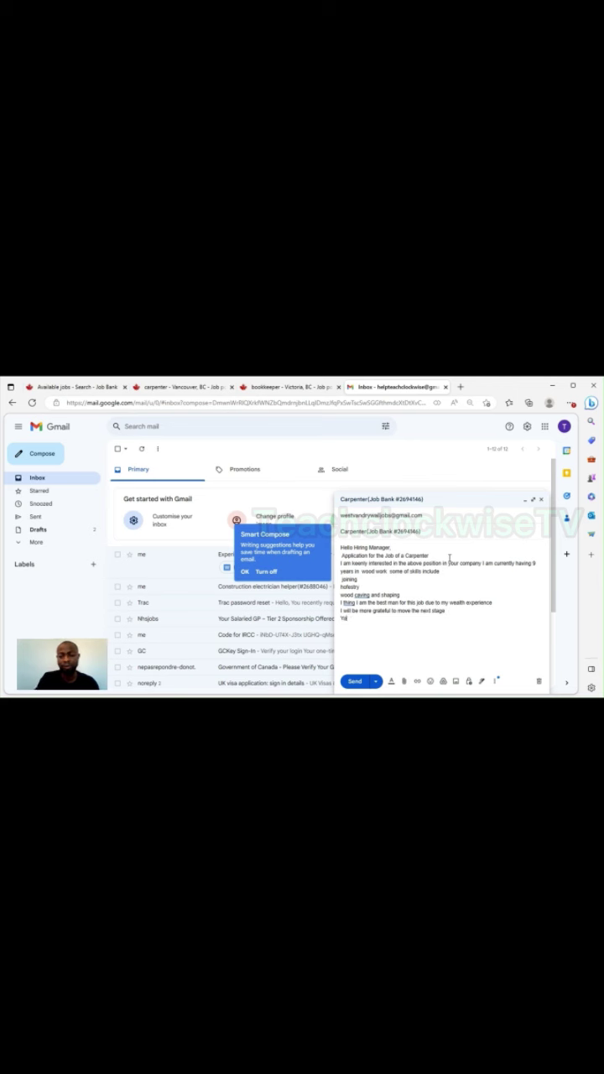
pyautogui.write('ur')
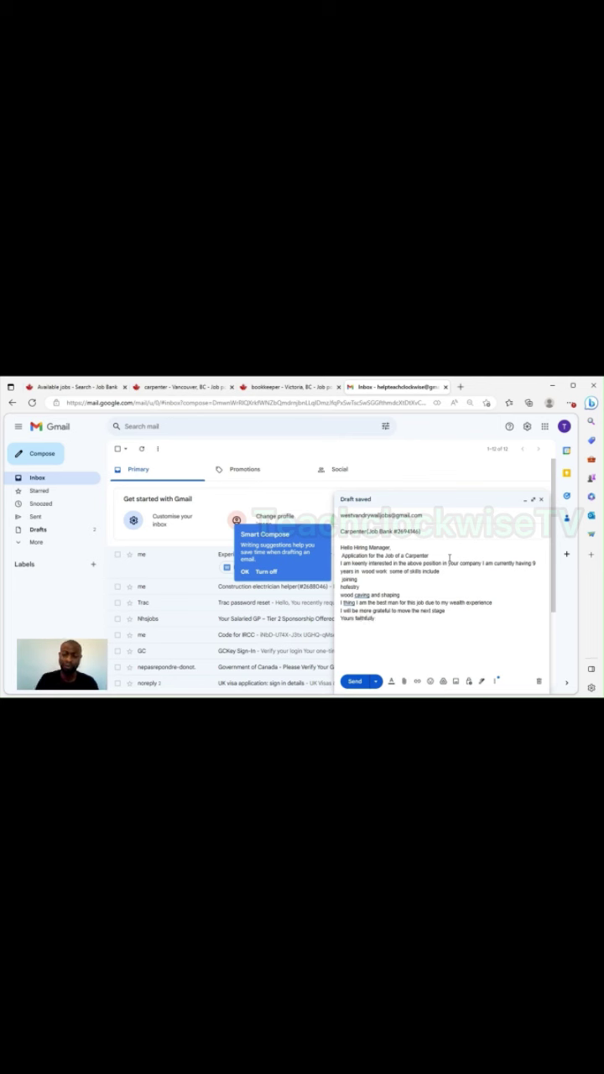
pyautogui.write('s faithfully')
pyautogui.press('Return')
pyautogui.write('Teac')
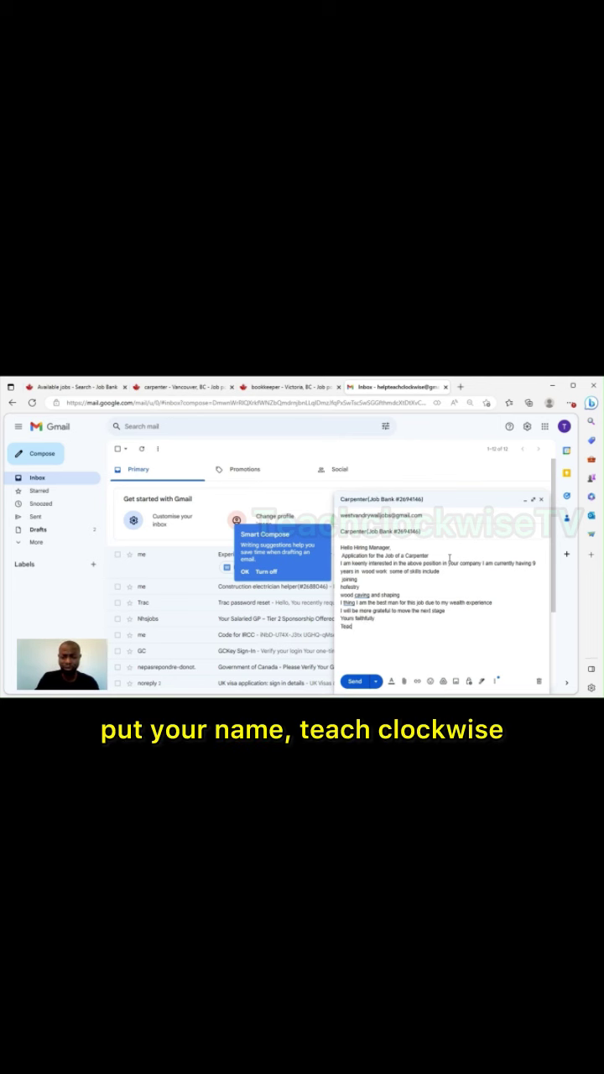
pyautogui.write('hclo')
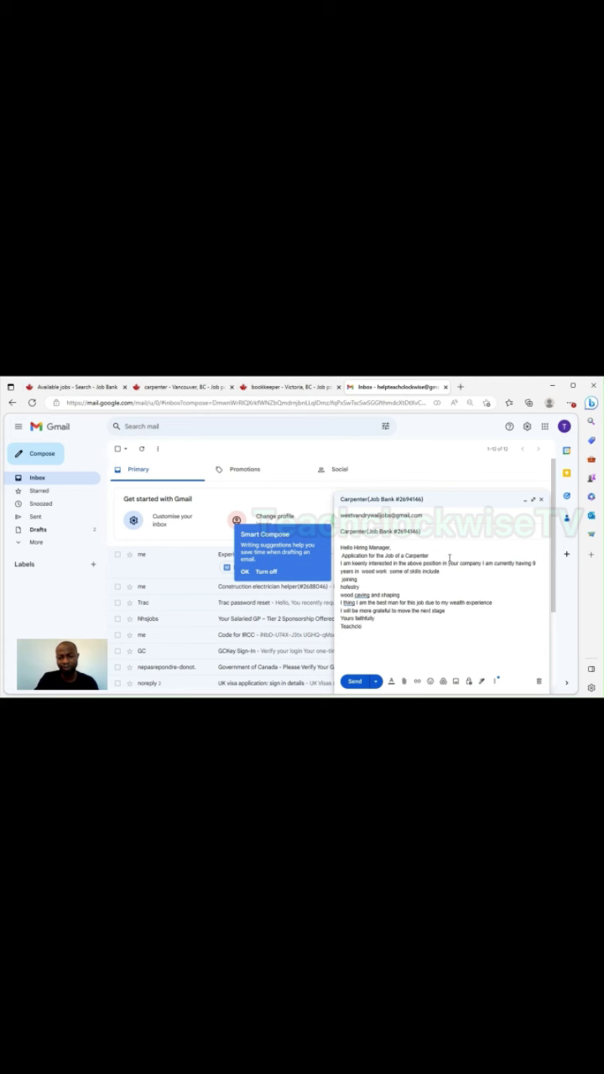
pyautogui.write('ckwise')
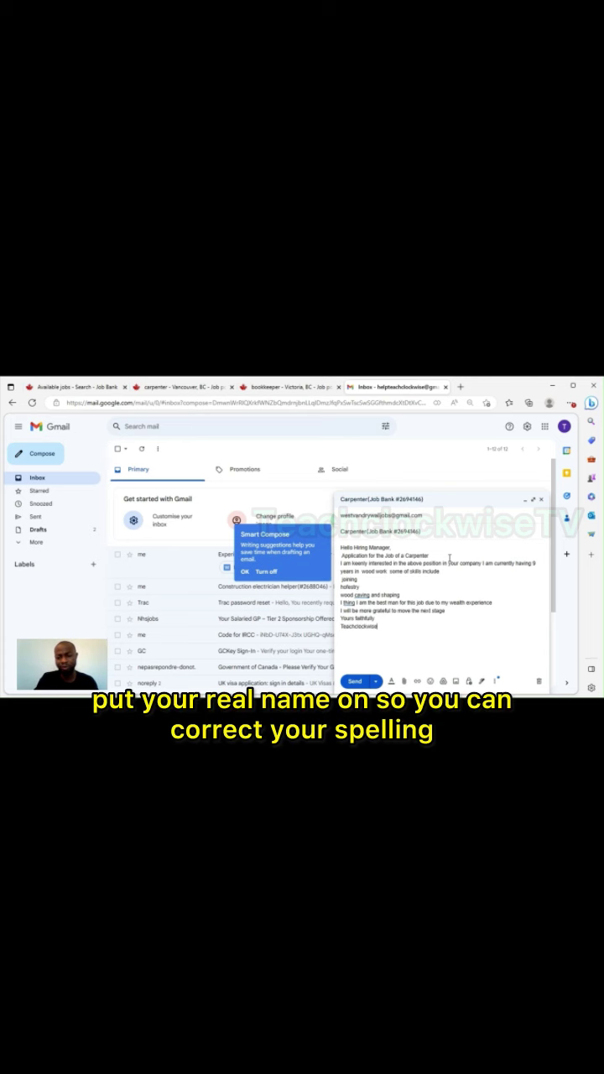
# Step: Correct the misspelled words in the message using the suggestions, changing "thing" to "think" and "caving" to "carving"
pyautogui.click(349, 602)
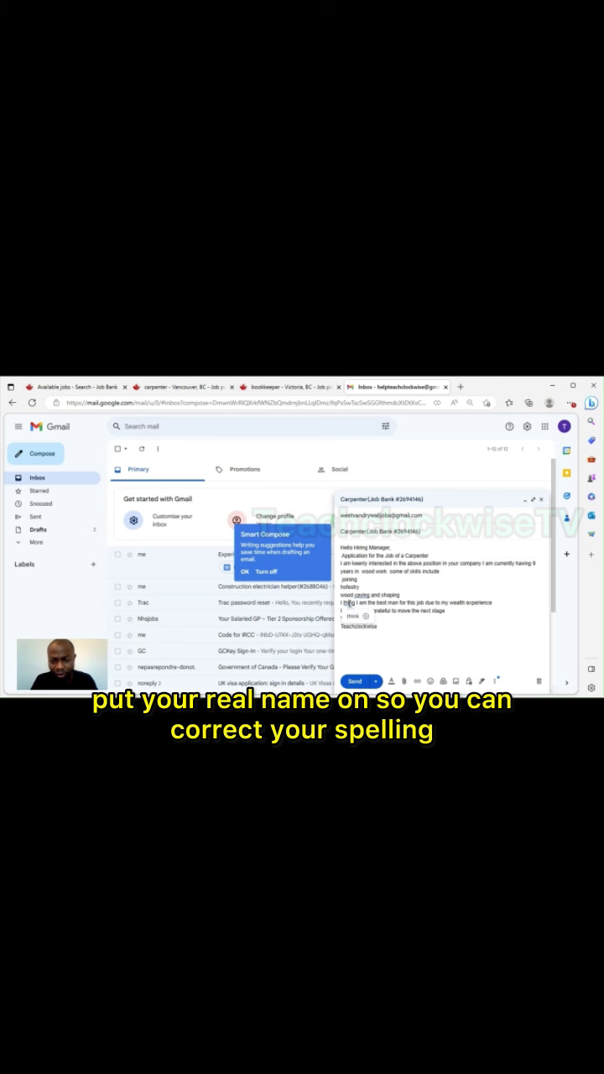
pyautogui.click(357, 618)
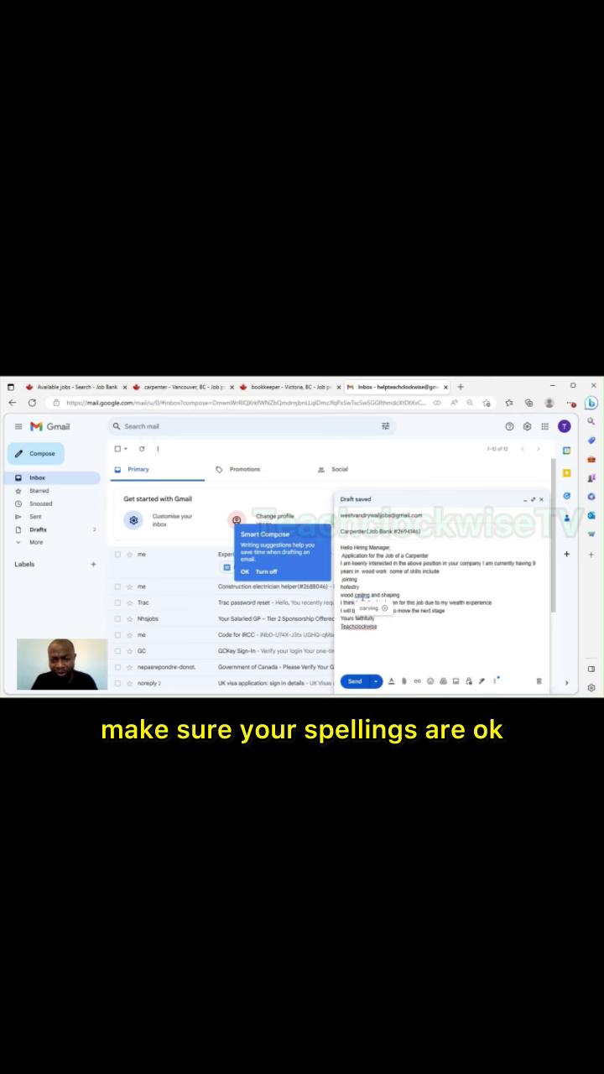
pyautogui.click(362, 596)
pyautogui.click(374, 613)
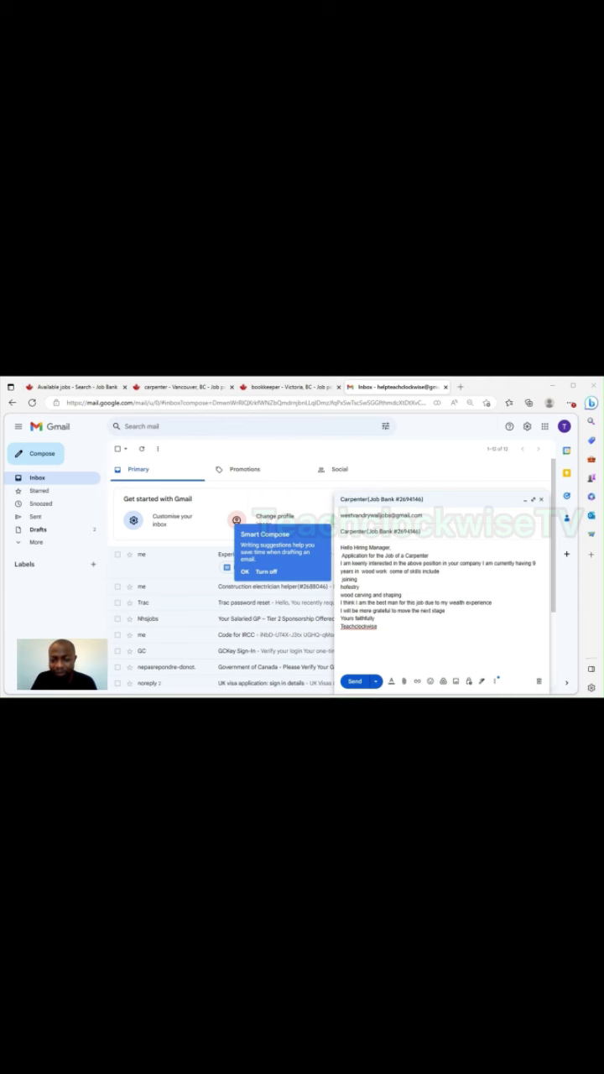
# Step: Attach the applicant's CV in DOCX format to the Carpenter application message
pyautogui.click(403, 681)
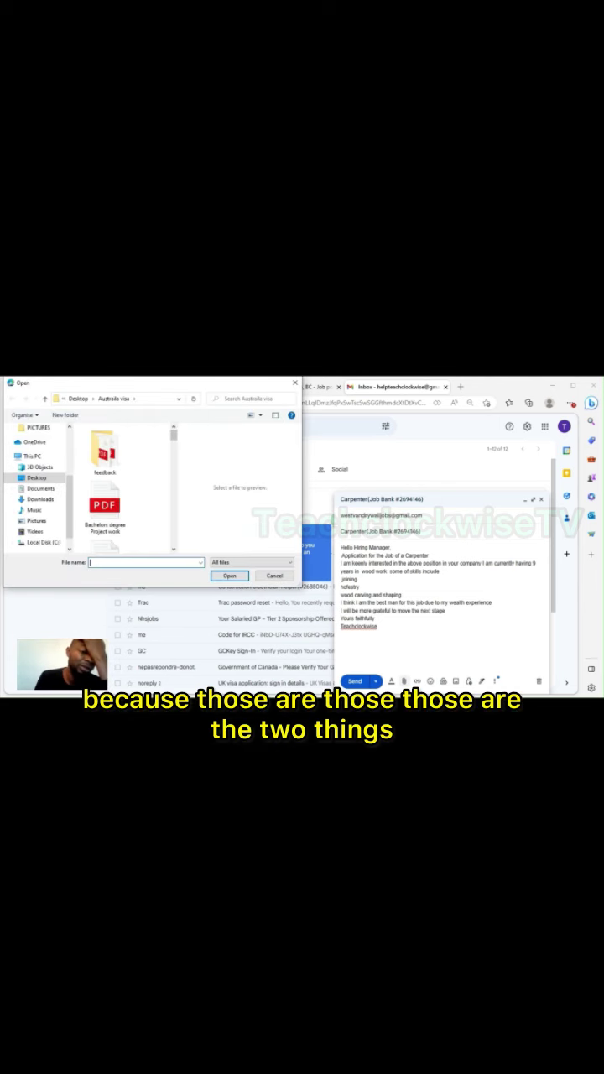
pyautogui.scroll(-3, 104, 453)
pyautogui.scroll(-5, 105, 469)
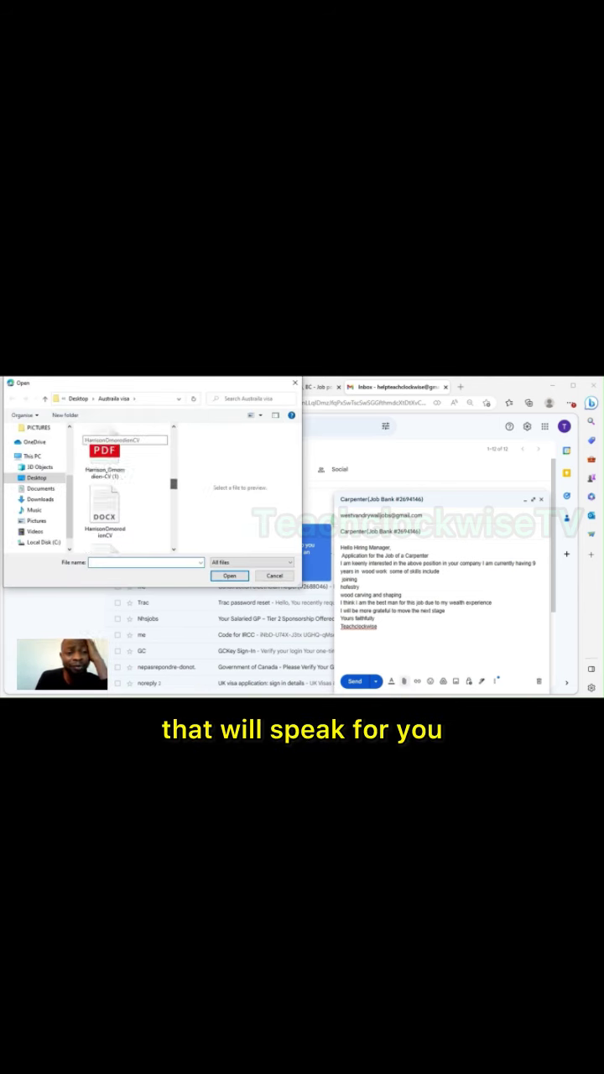
pyautogui.scroll(-5, 105, 470)
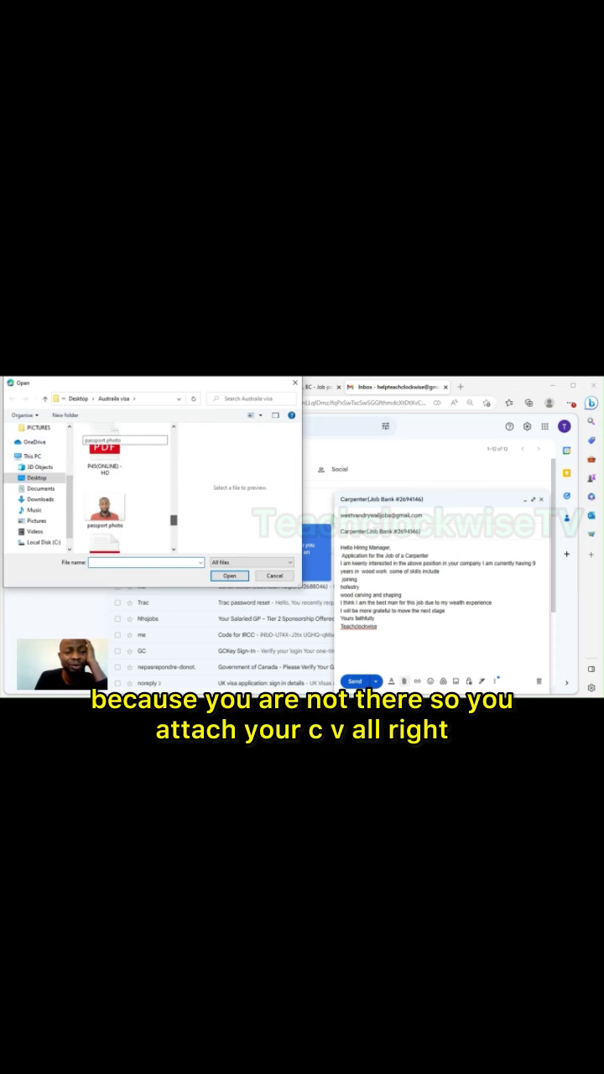
pyautogui.scroll(-5, 105, 487)
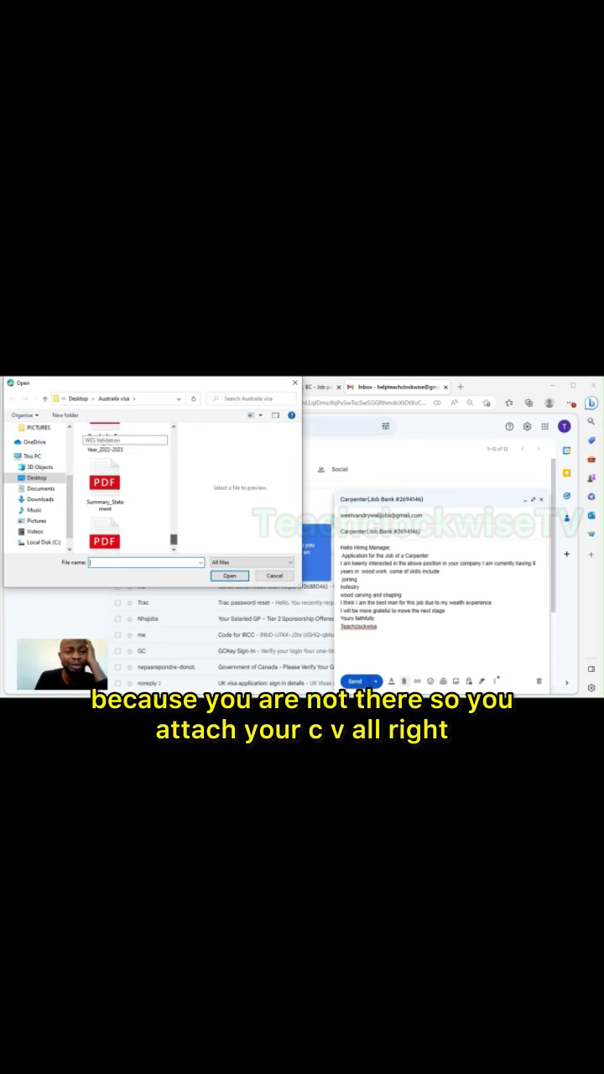
pyautogui.scroll(4, 105, 486)
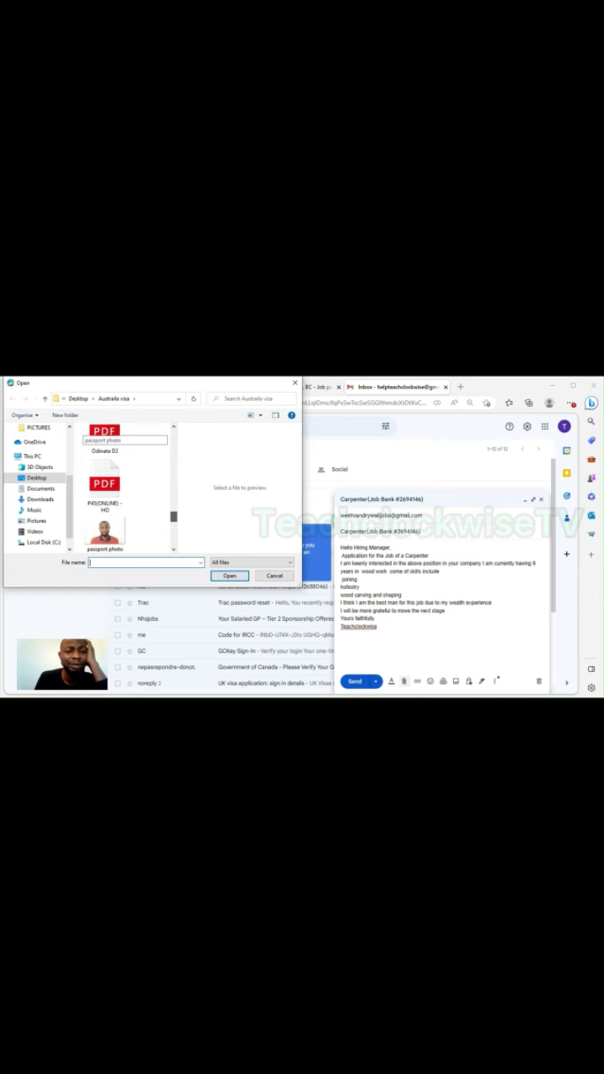
pyautogui.scroll(4, 104, 470)
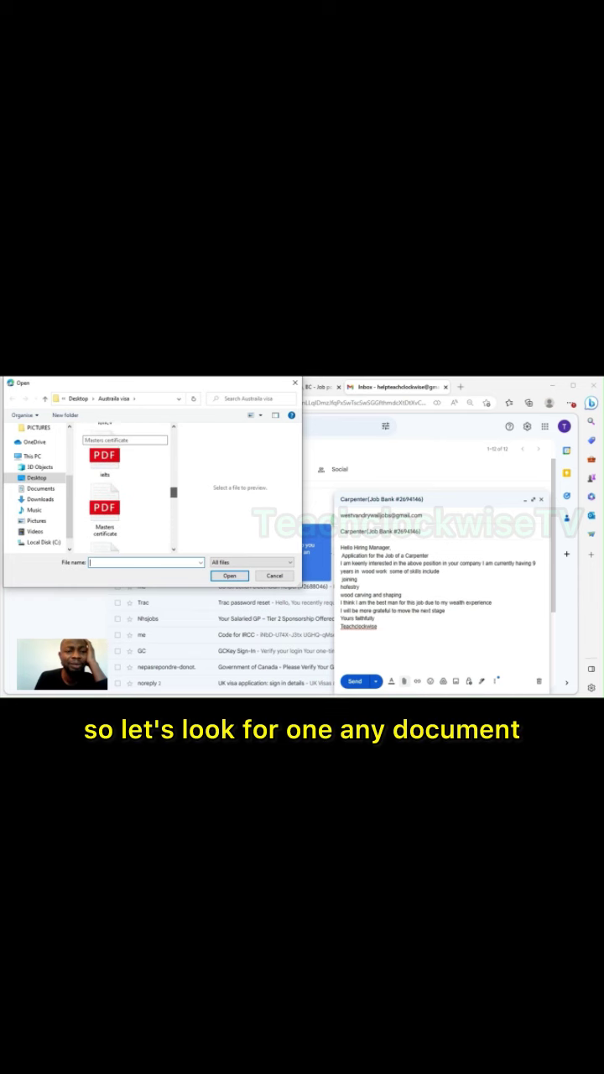
pyautogui.doubleClick(104, 491)
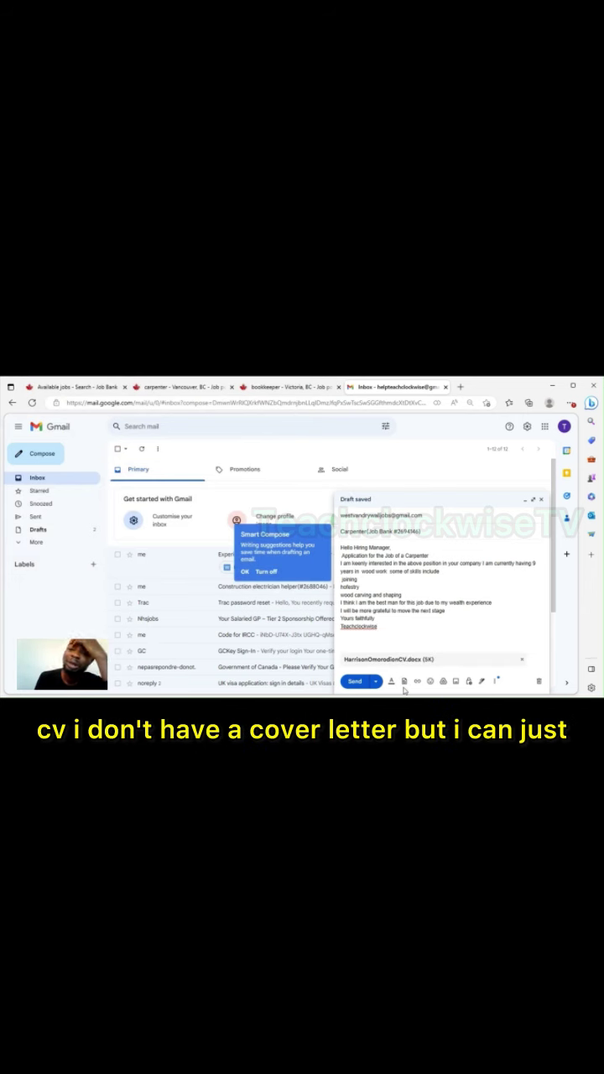
# Step: Attach the "Coventry uni Transcript" PDF to the message as a second document
pyautogui.click(403, 681)
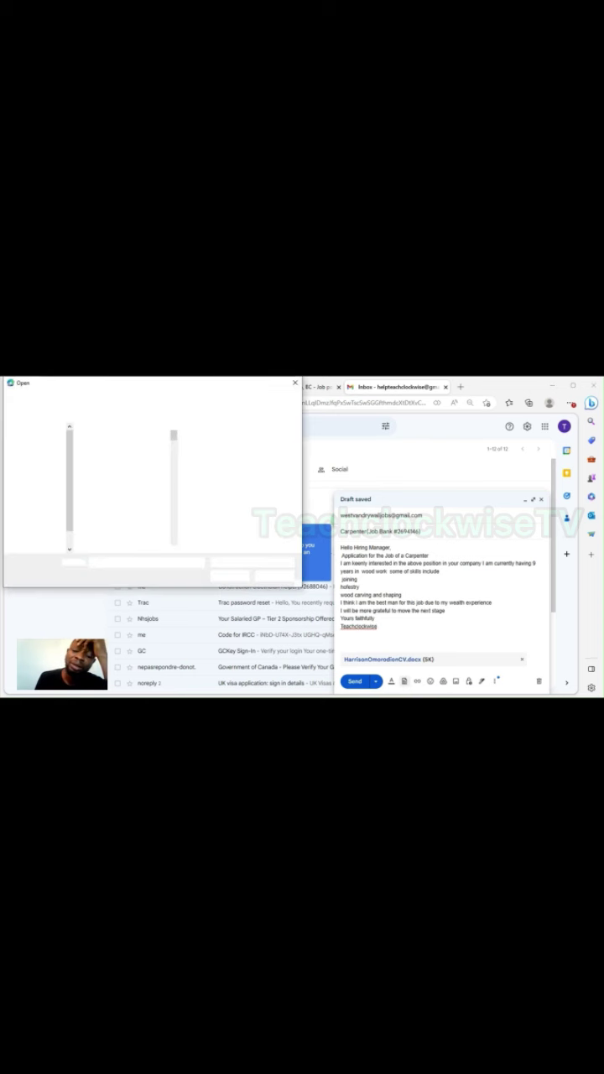
pyautogui.scroll(-5, 105, 483)
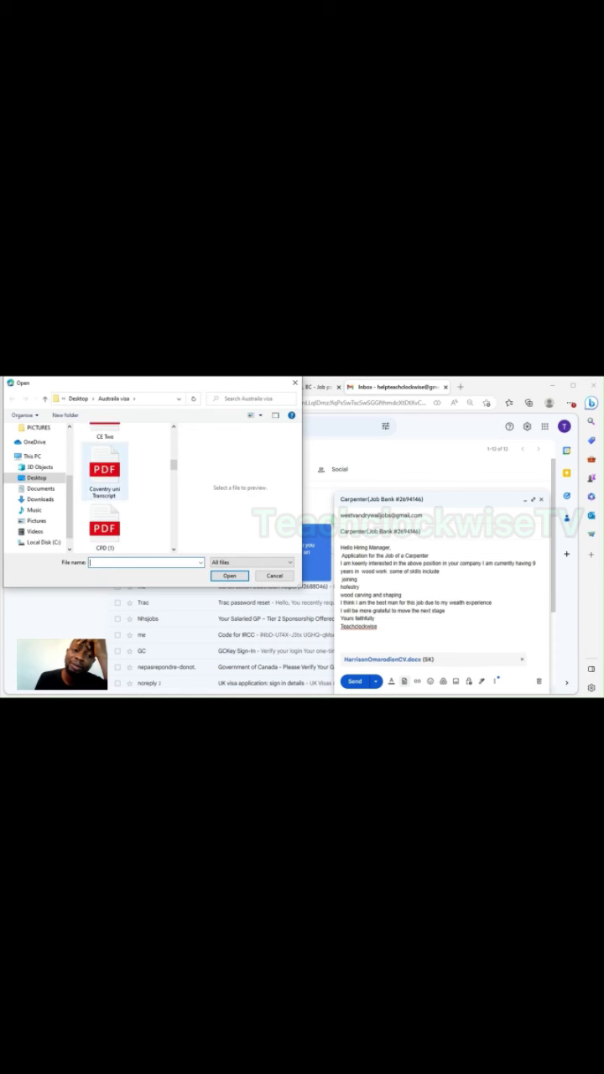
pyautogui.doubleClick(105, 474)
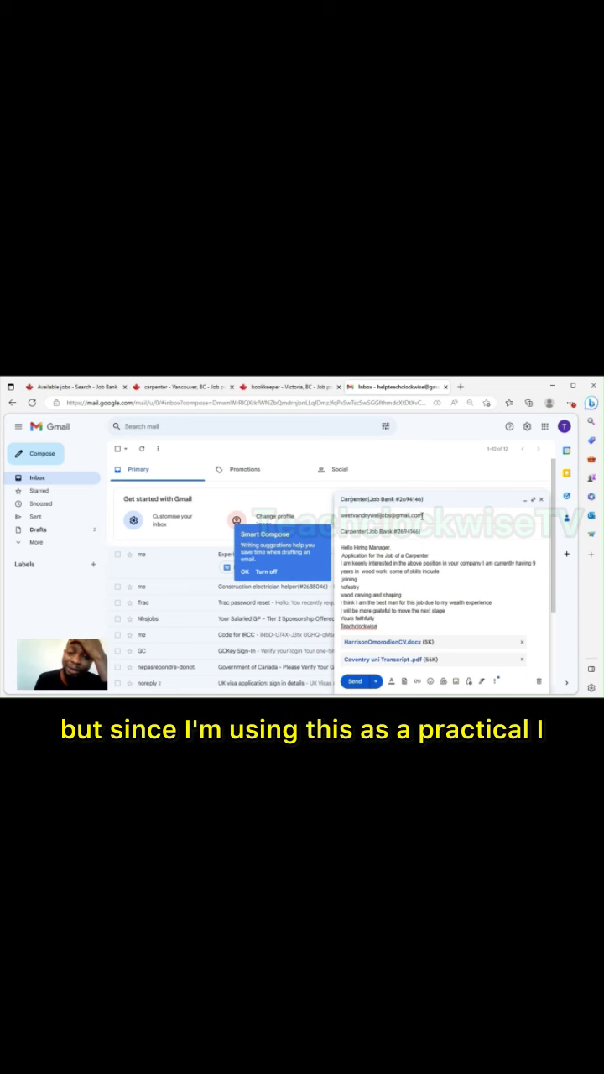
# Step: Replace the employer's address in the recipient field with the sender's own e-mail address and send the message
pyautogui.click(453, 516)
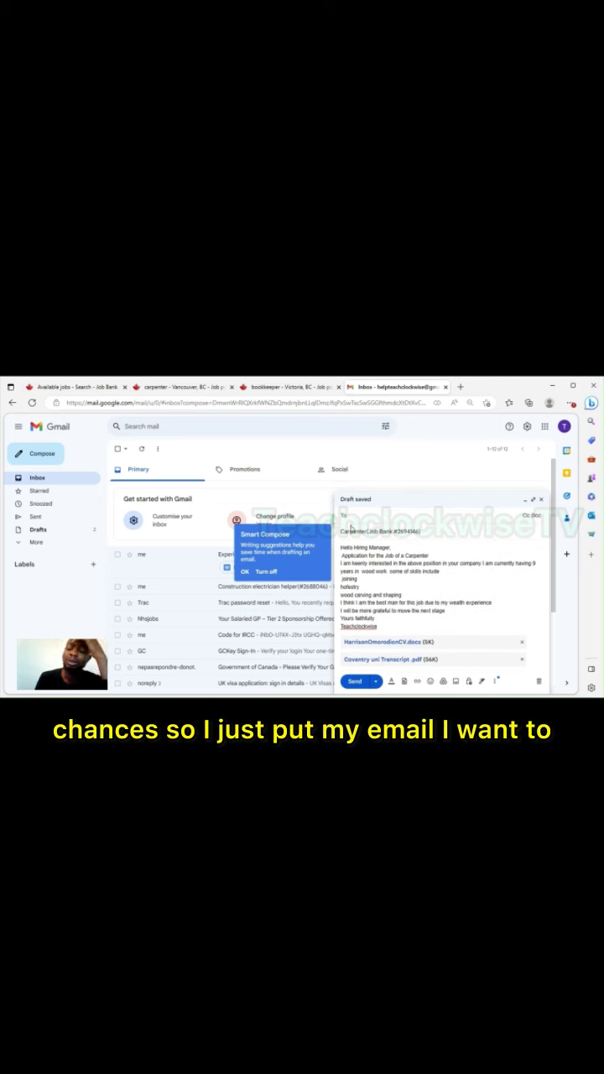
pyautogui.write('hel')
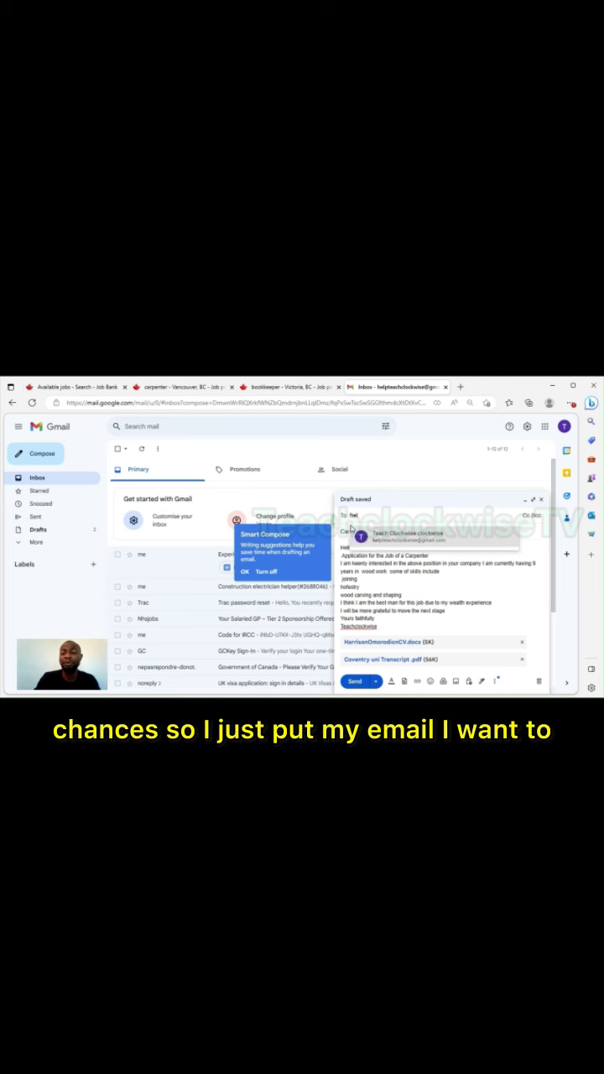
pyautogui.click(394, 537)
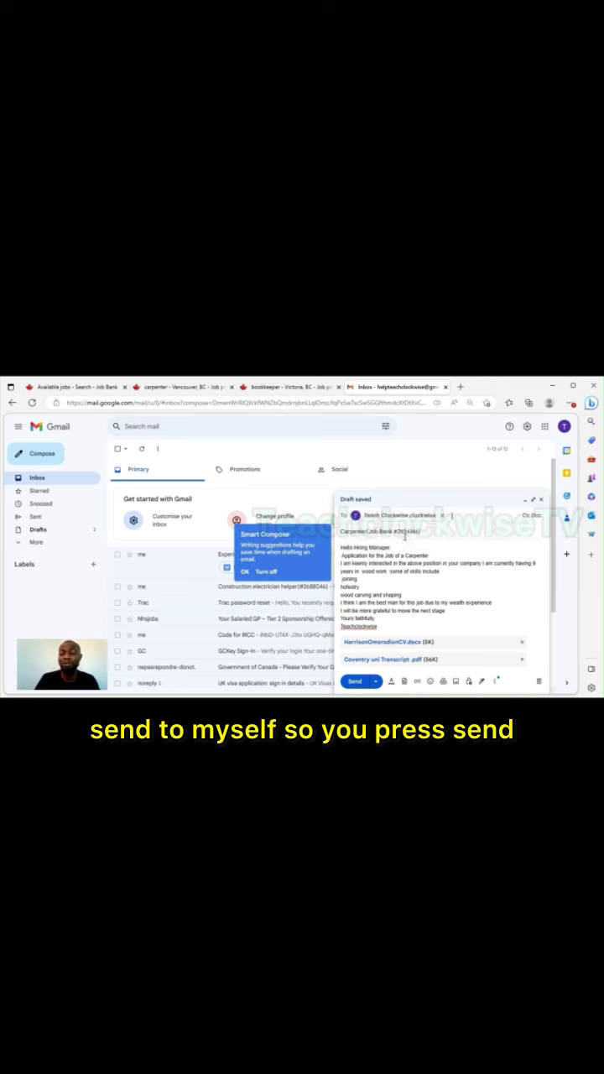
pyautogui.click(356, 681)
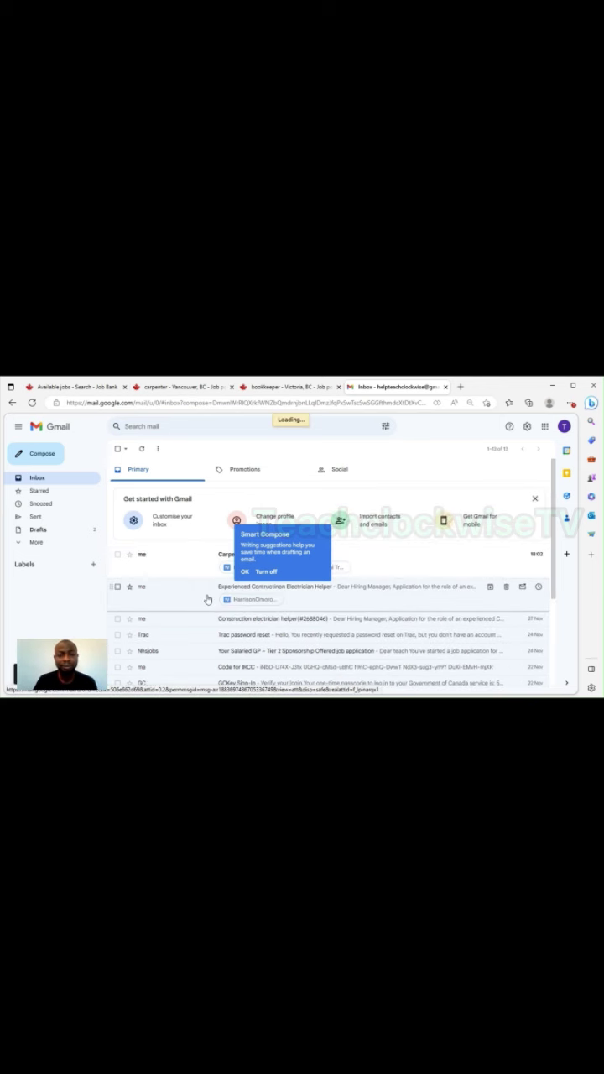
# Step: Open the received Carpenter application e-mail to check its text and attachments, and look for it among the sent messages
pyautogui.click(227, 556)
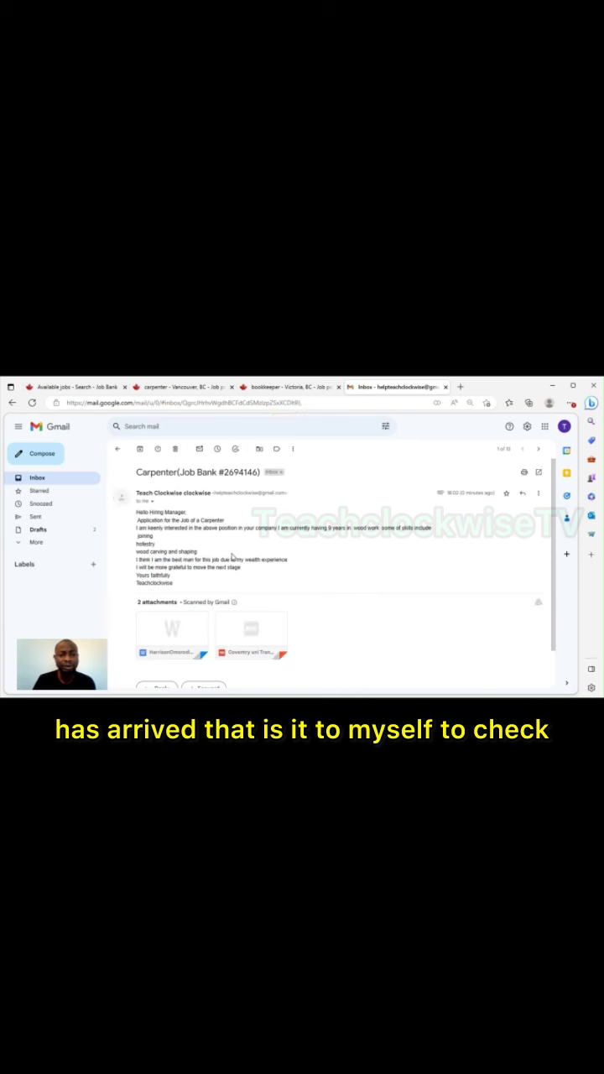
pyautogui.click(34, 517)
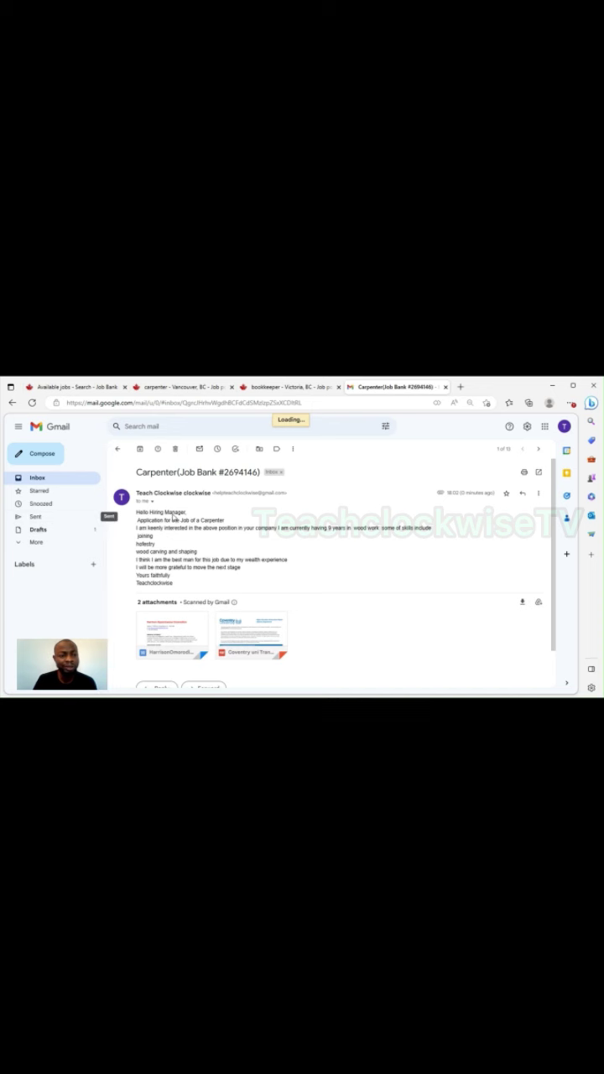
pyautogui.click(75, 518)
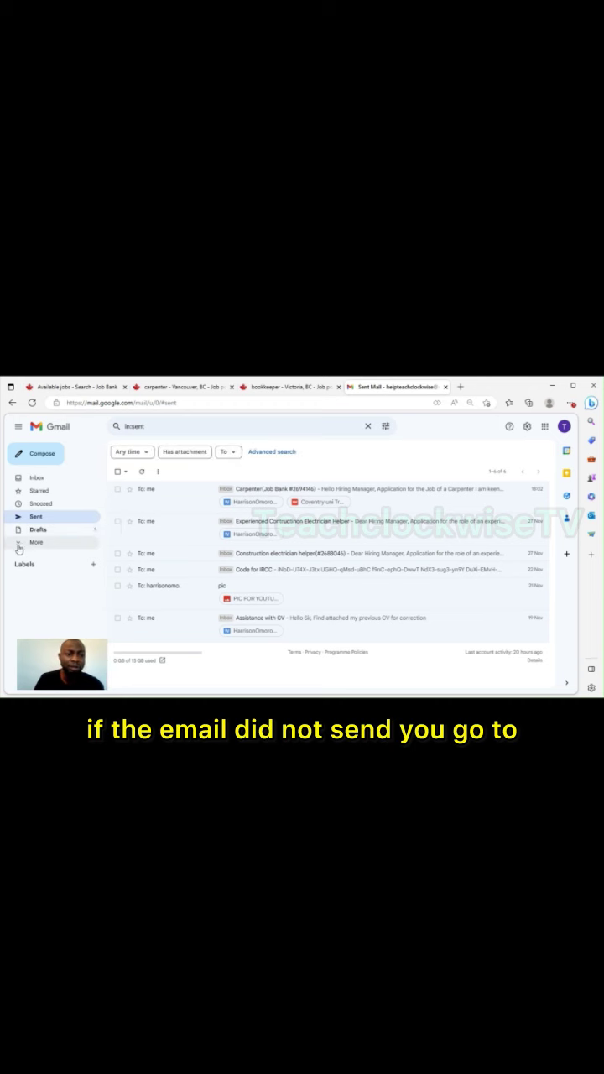
# Step: Check the Drafts folder for unsent messages, and expand and collapse the list of additional mail folders
pyautogui.click(20, 543)
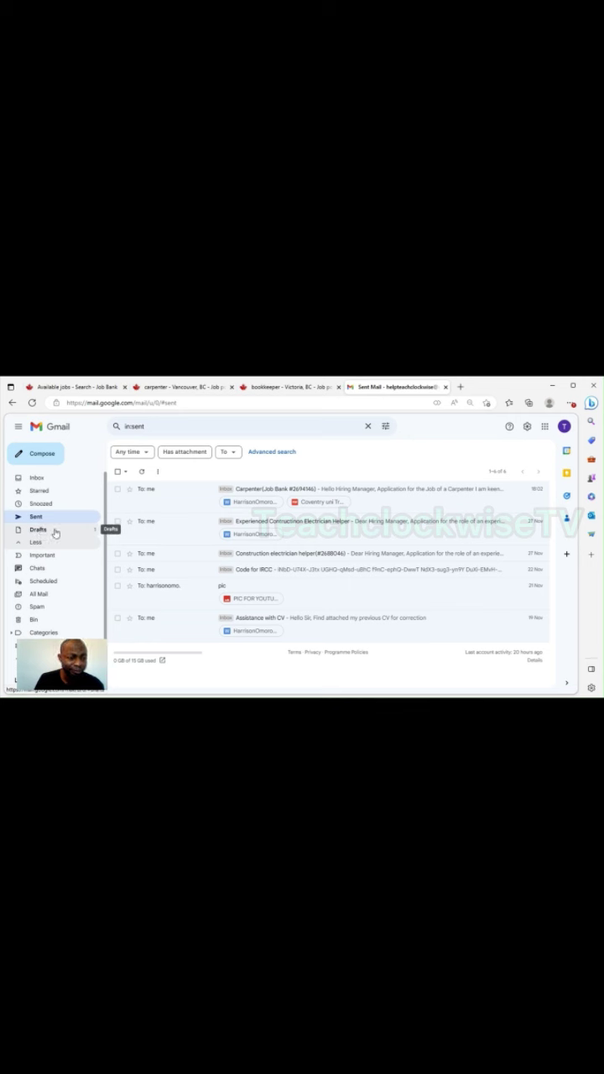
pyautogui.click(88, 534)
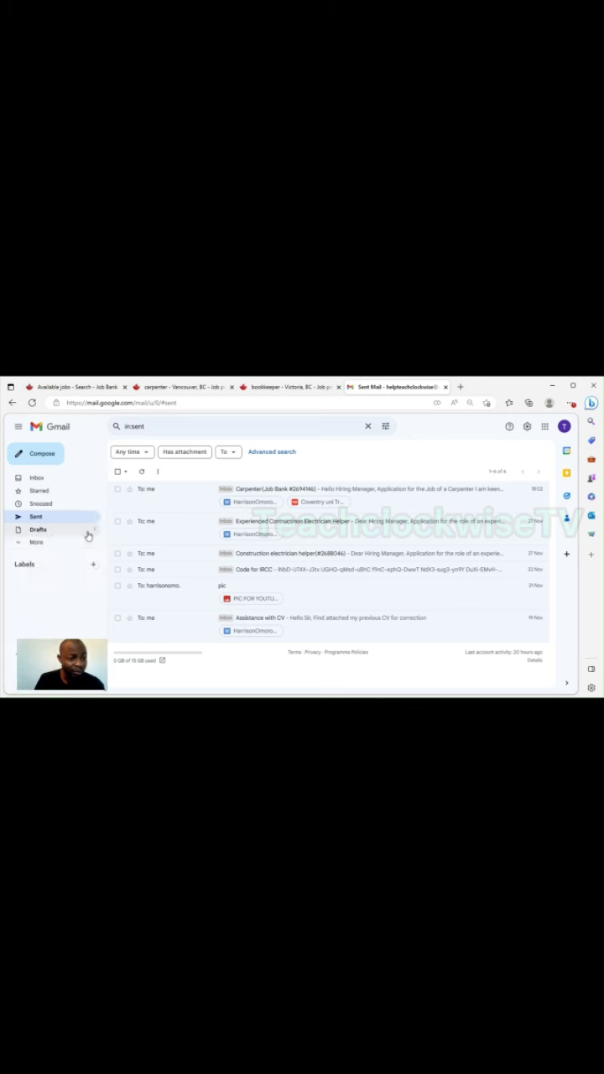
pyautogui.click(33, 542)
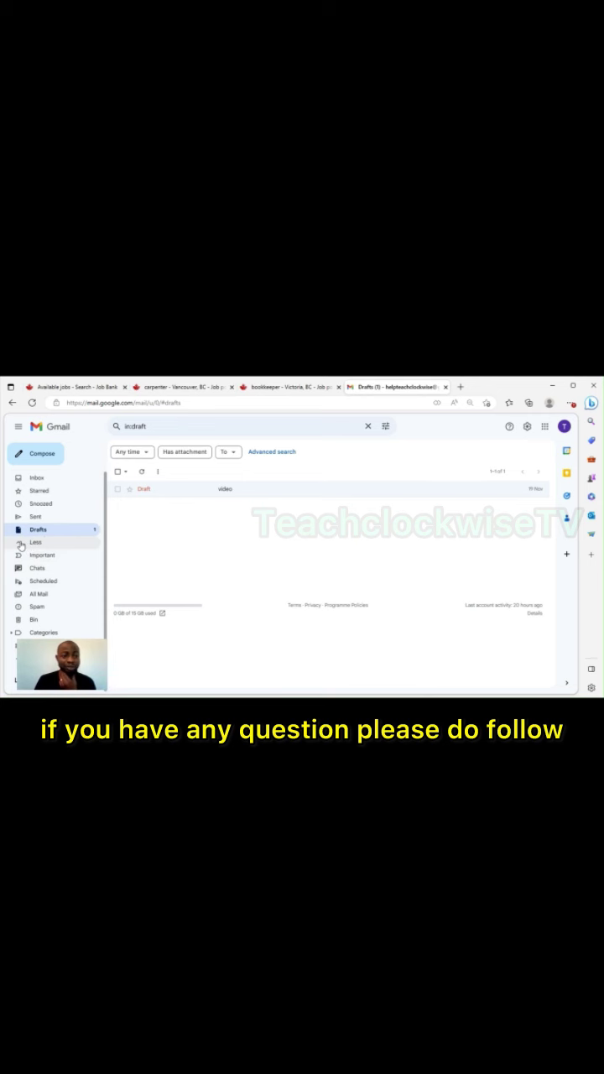
pyautogui.click(22, 545)
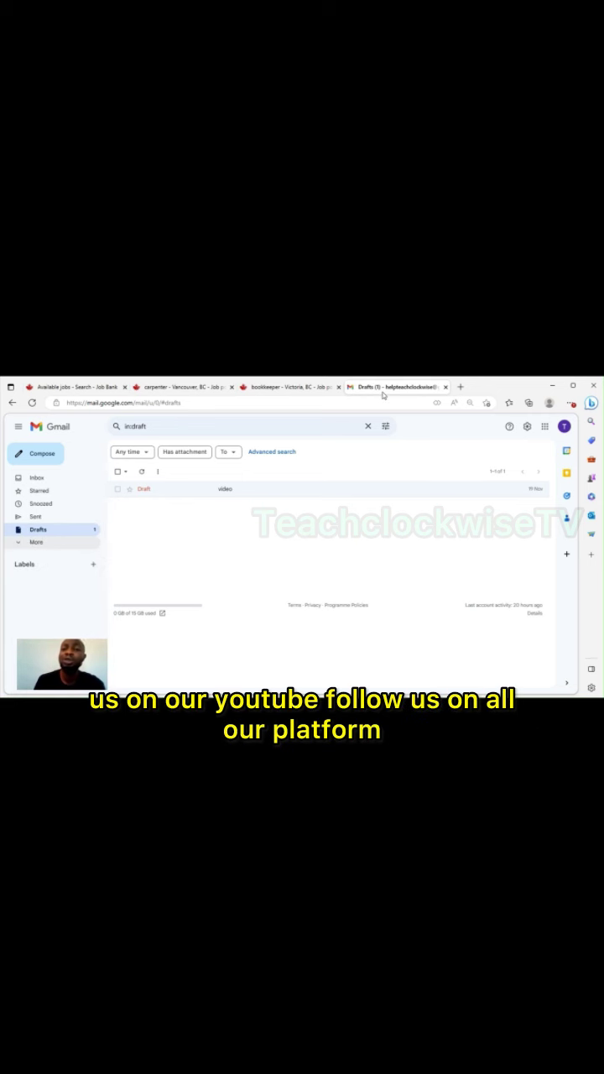